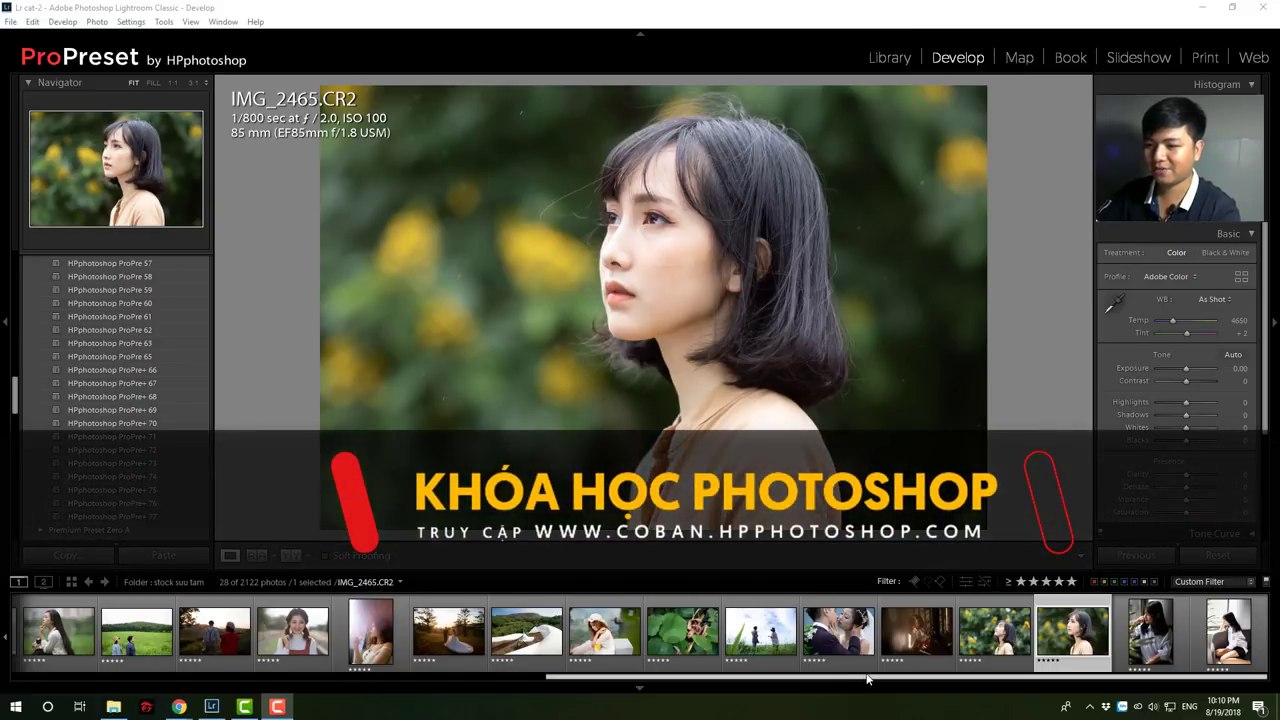
Browse the filmstrip past IMG_2106 and IMG_2465, then load the eyes-closed portrait IMG_2408.CR2
left_click_drag(899, 684, 365, 684)
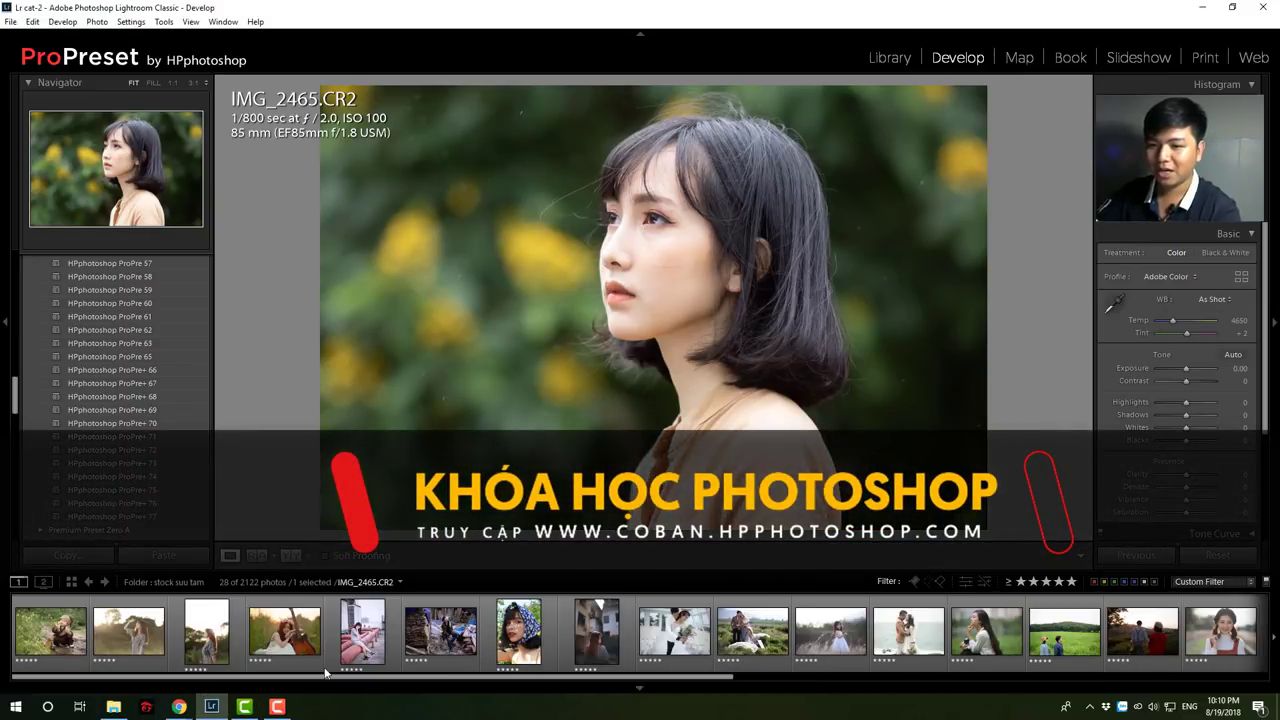
left_click(511, 652)
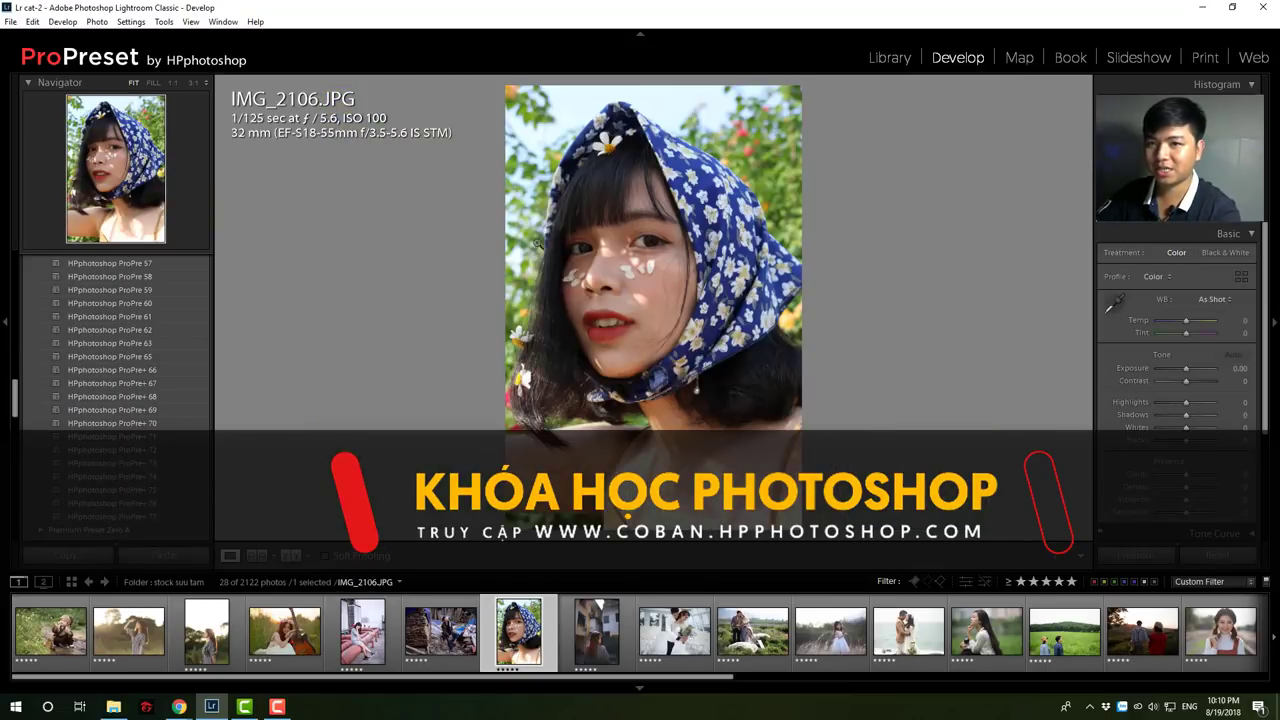
left_click_drag(726, 679, 1261, 678)
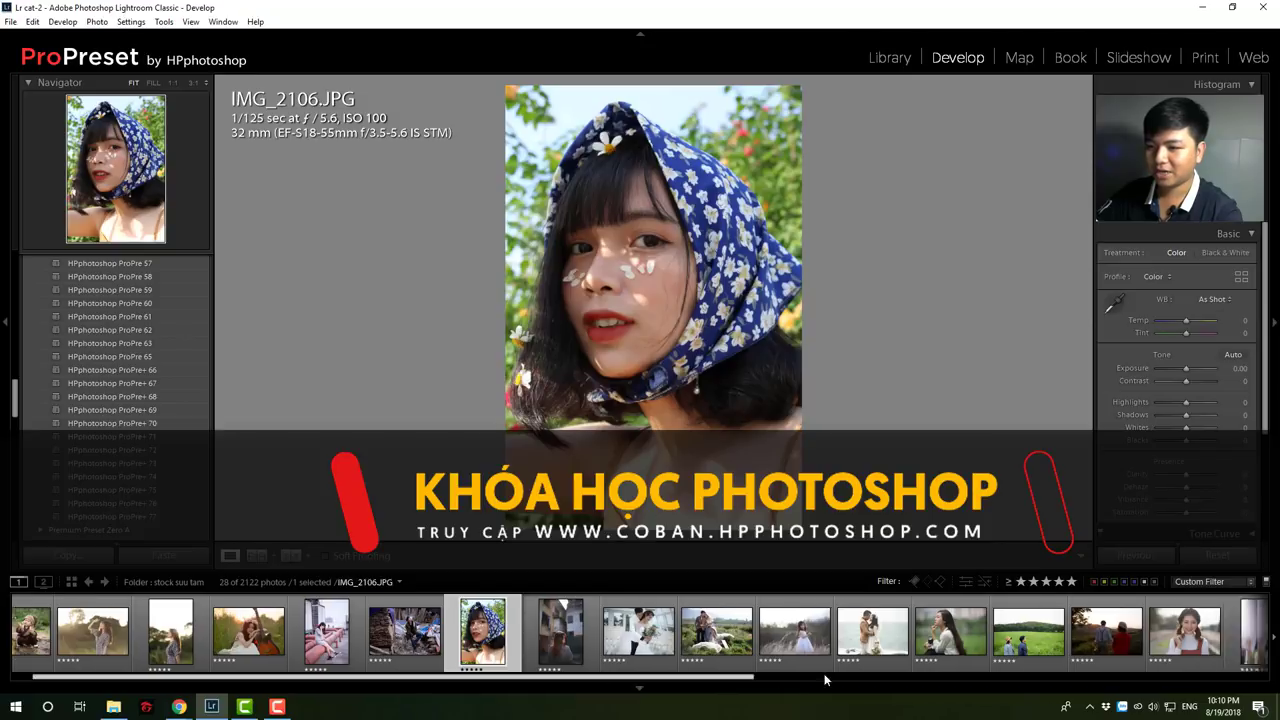
left_click(1070, 635)
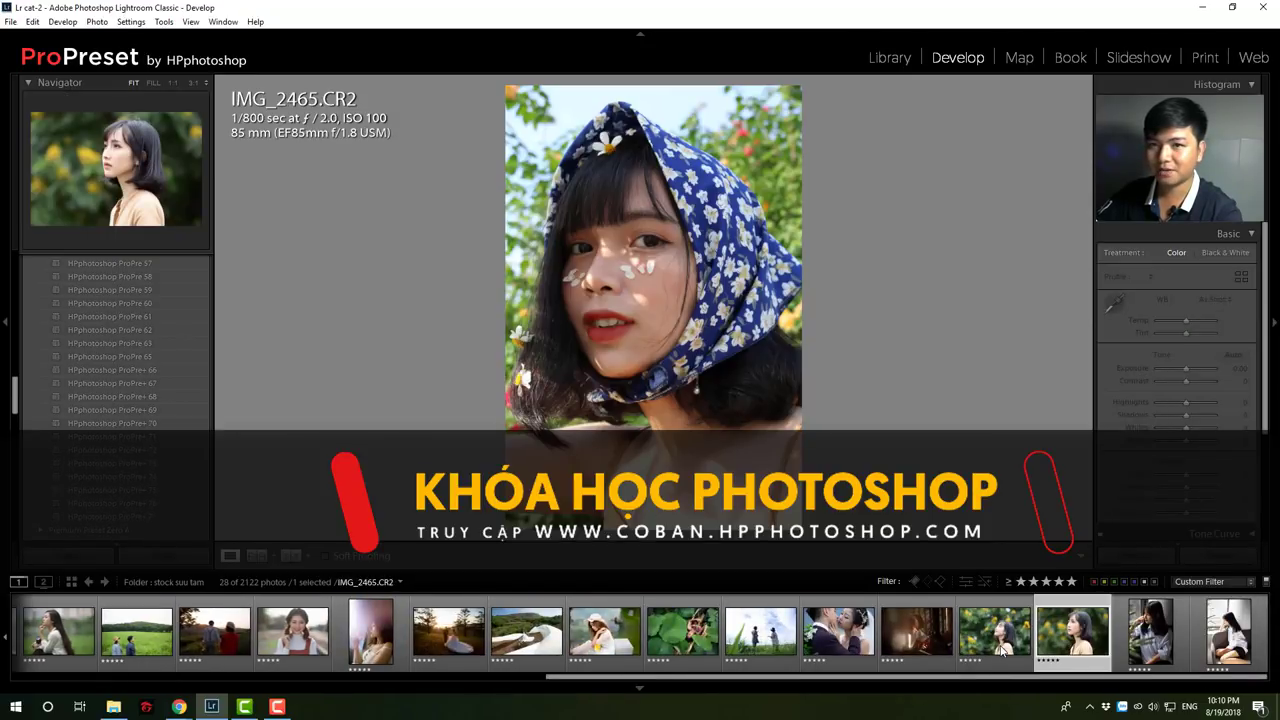
left_click(1003, 651)
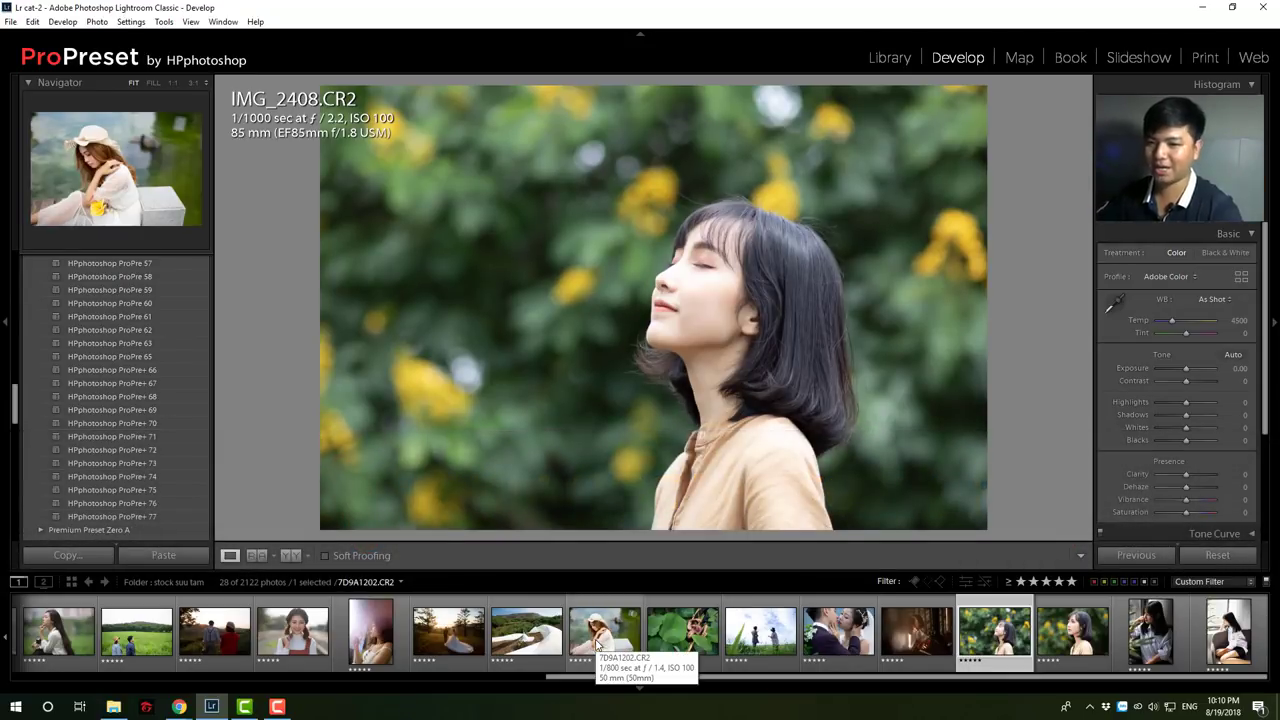
left_click_drag(612, 678, 3, 670)
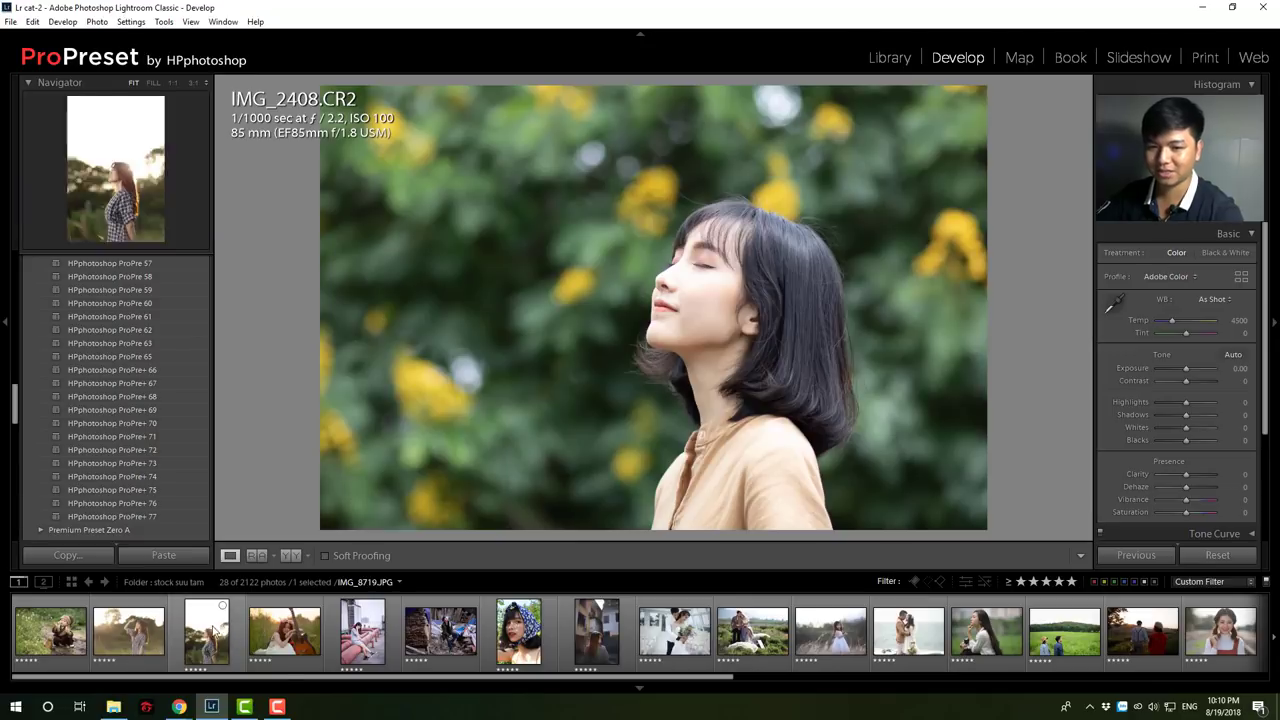
left_click(117, 410)
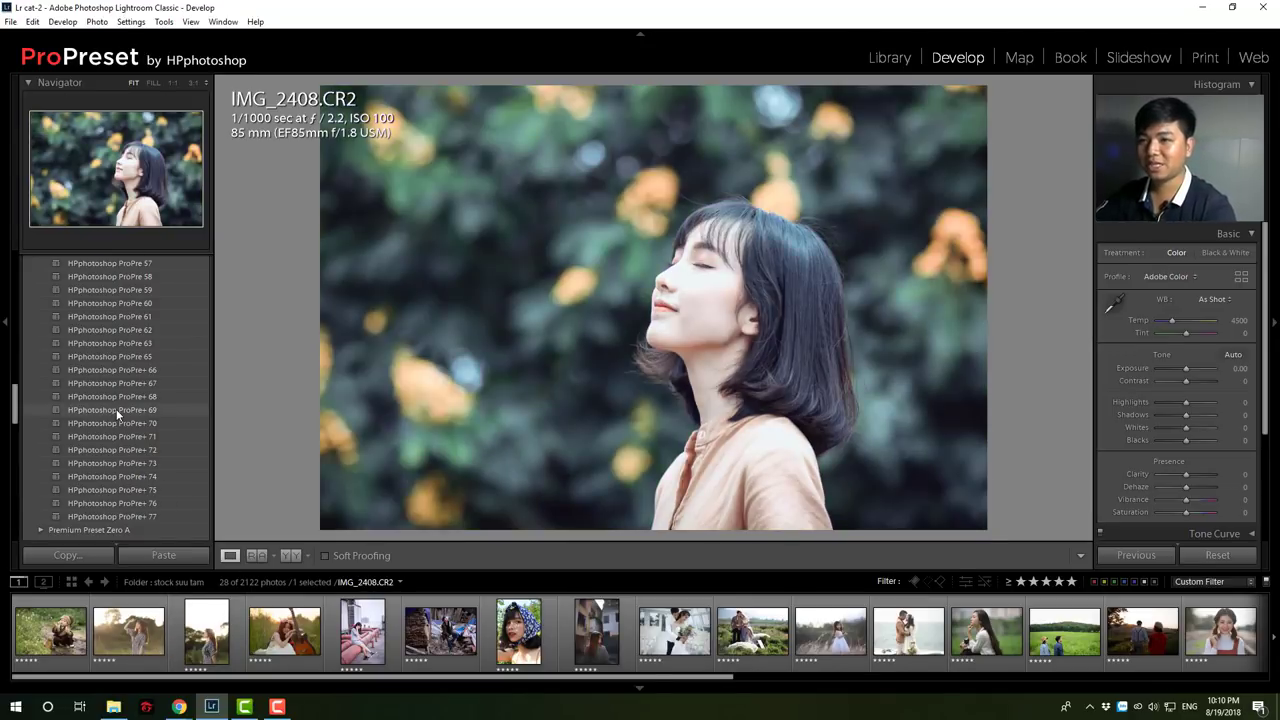
scroll(117, 413, "up", 3)
scroll(117, 413, "up", 3)
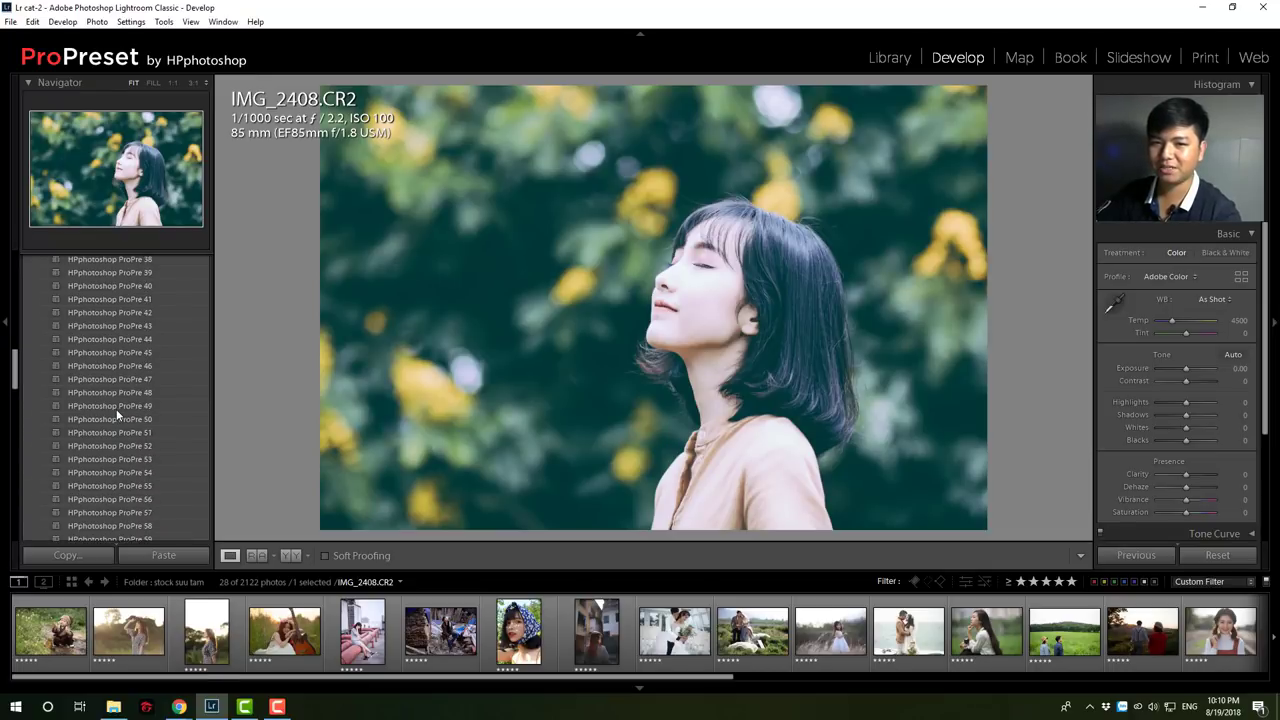
left_click(107, 407)
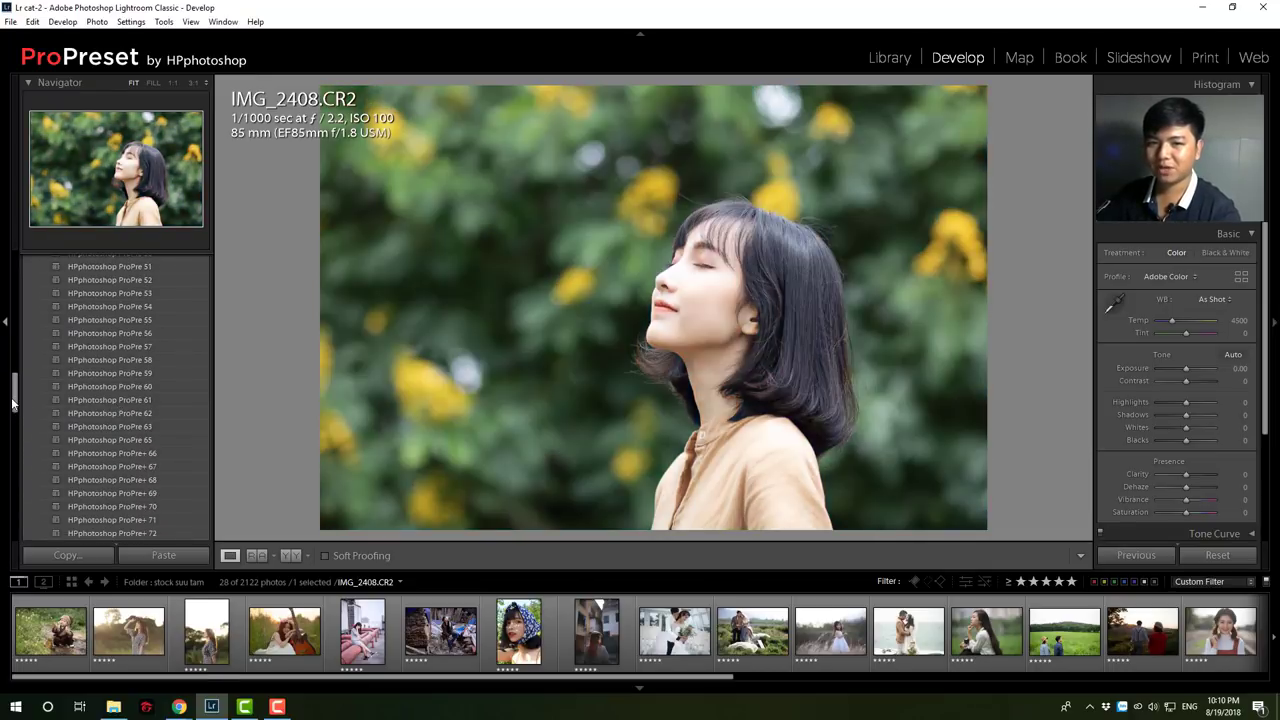
left_click_drag(14, 378, 17, 413)
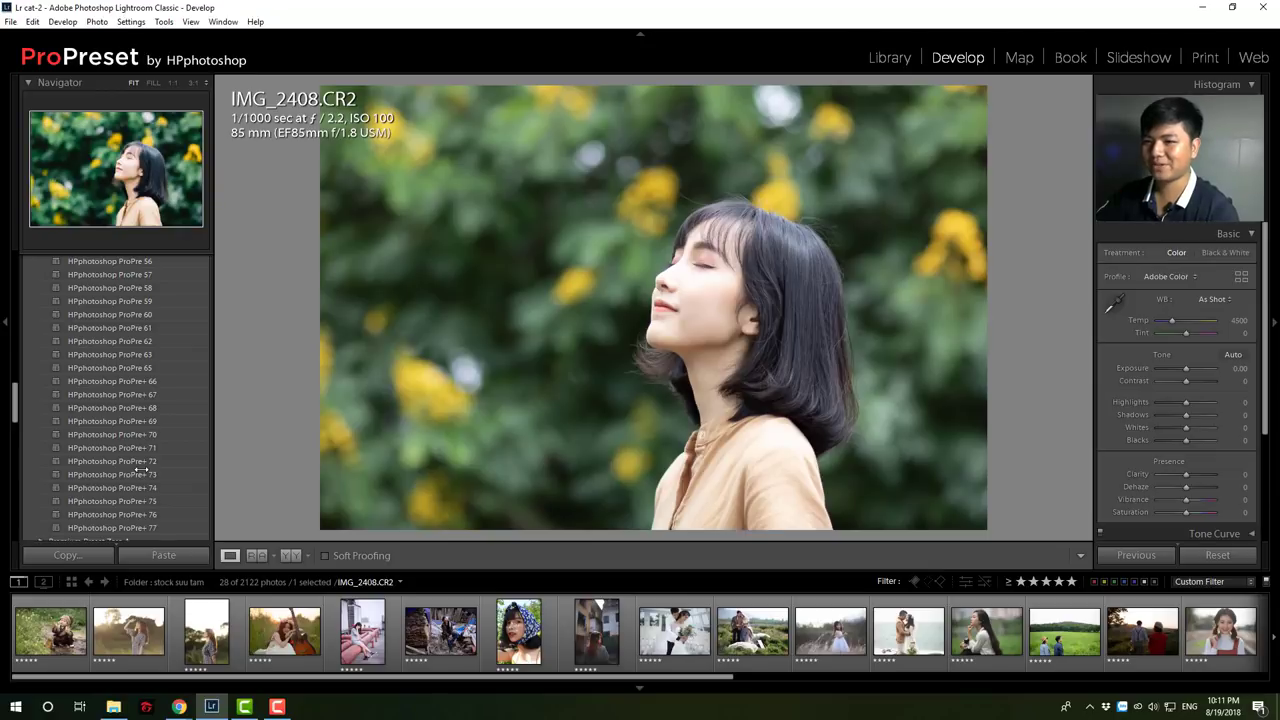
left_click(150, 504)
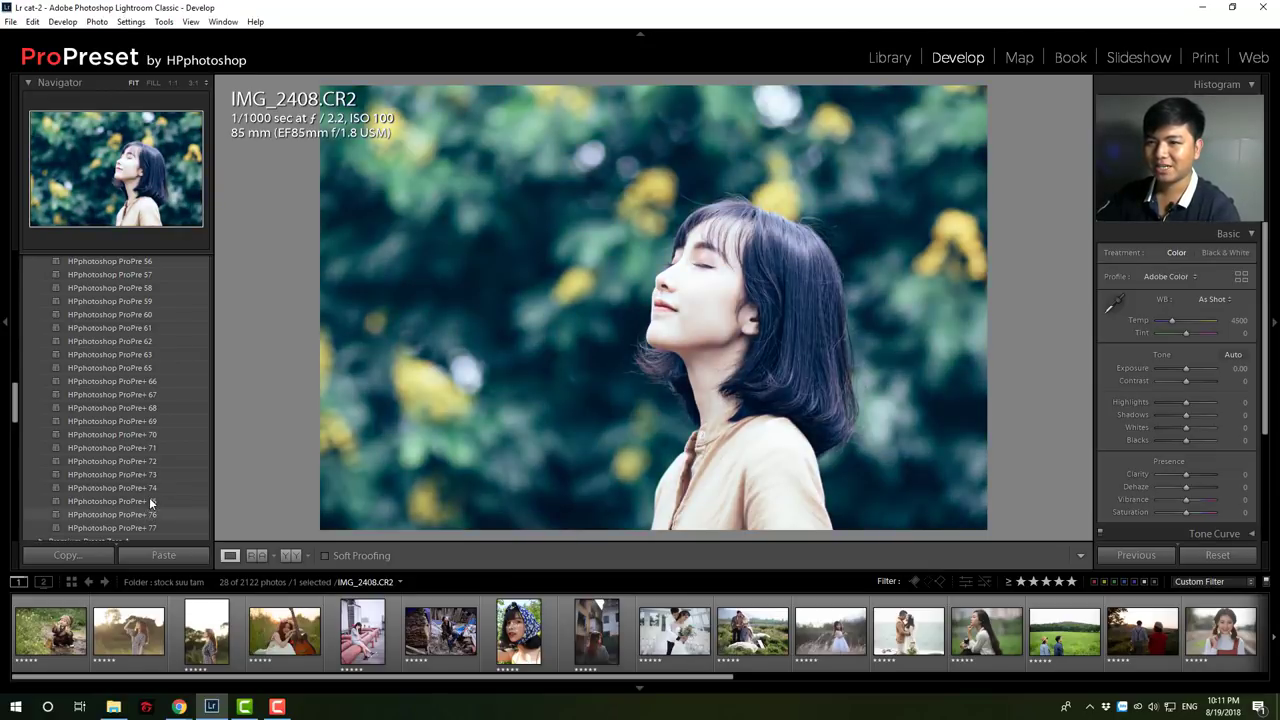
left_click(148, 394)
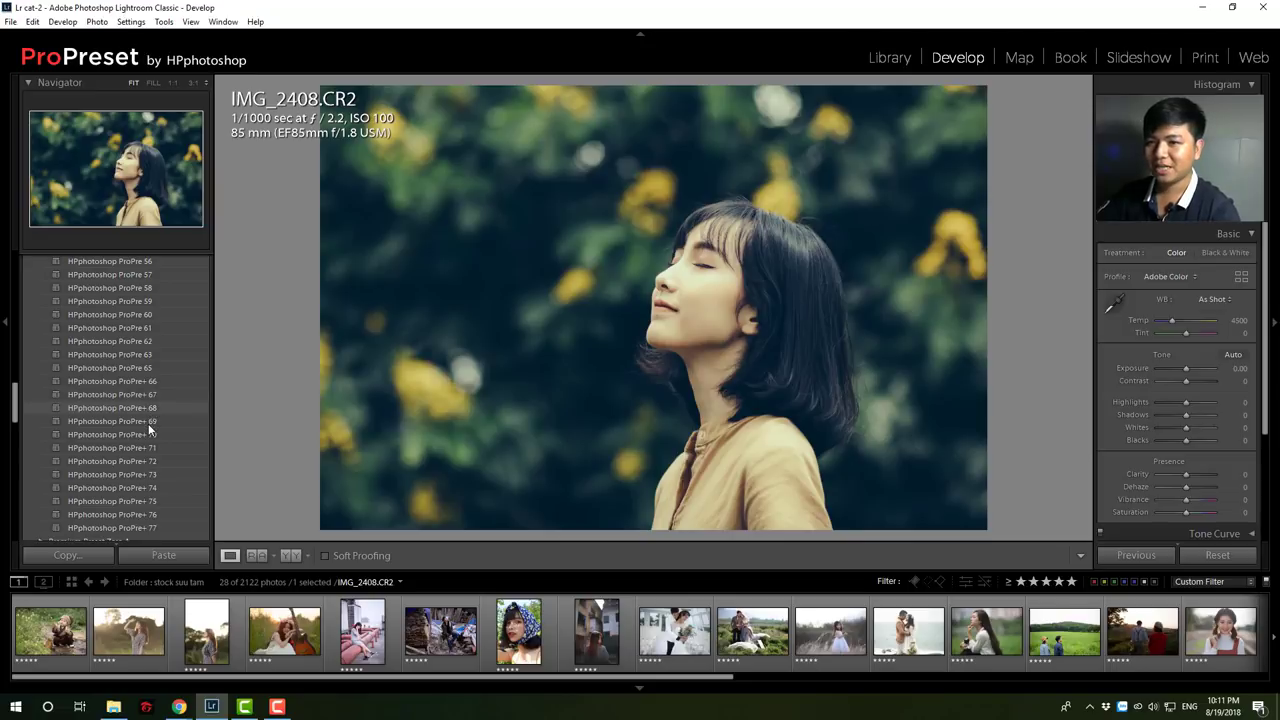
left_click(148, 423)
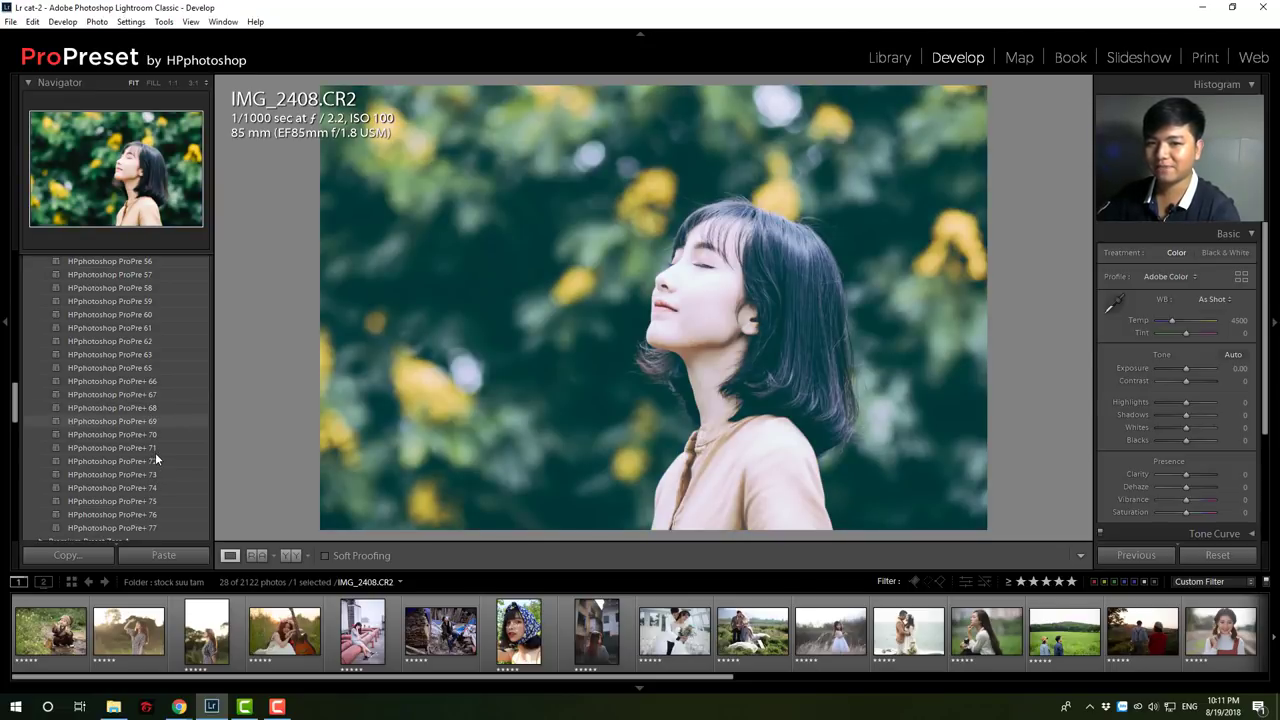
left_click(155, 450)
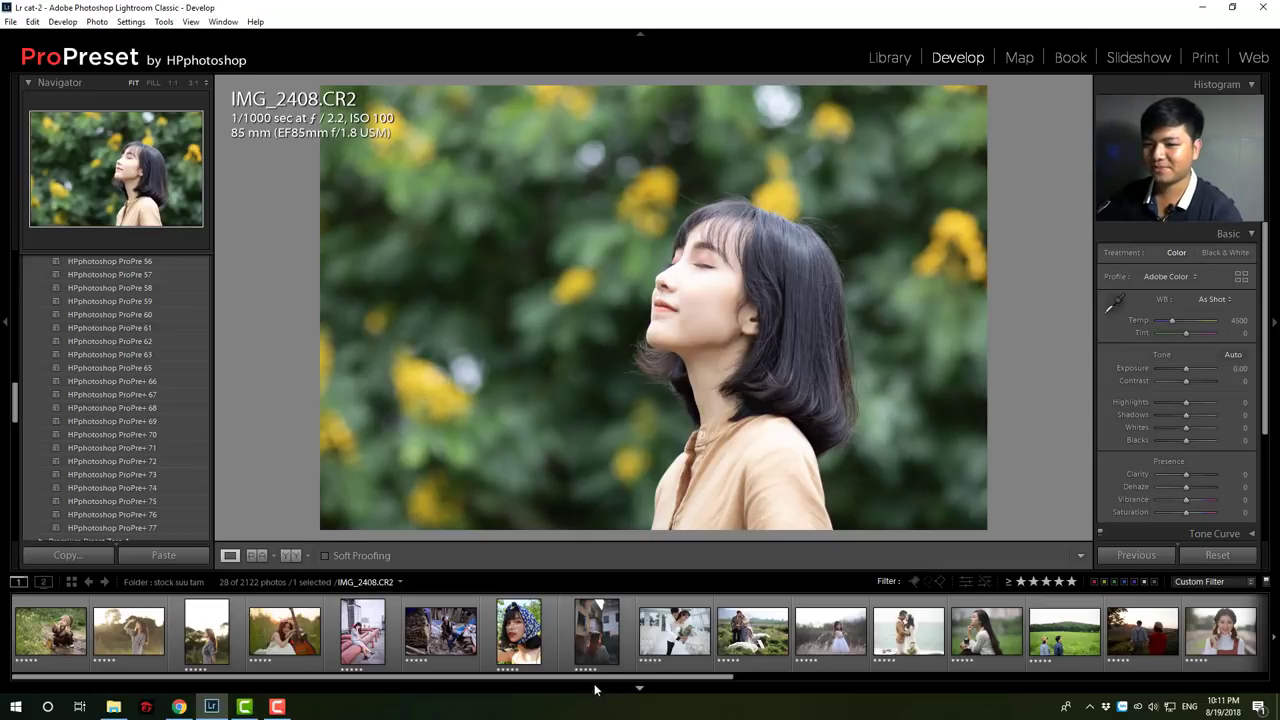
Scroll the filmstrip and load the green-field couple photo MRP_6267.NEF in Develop
left_click_drag(581, 684, 701, 684)
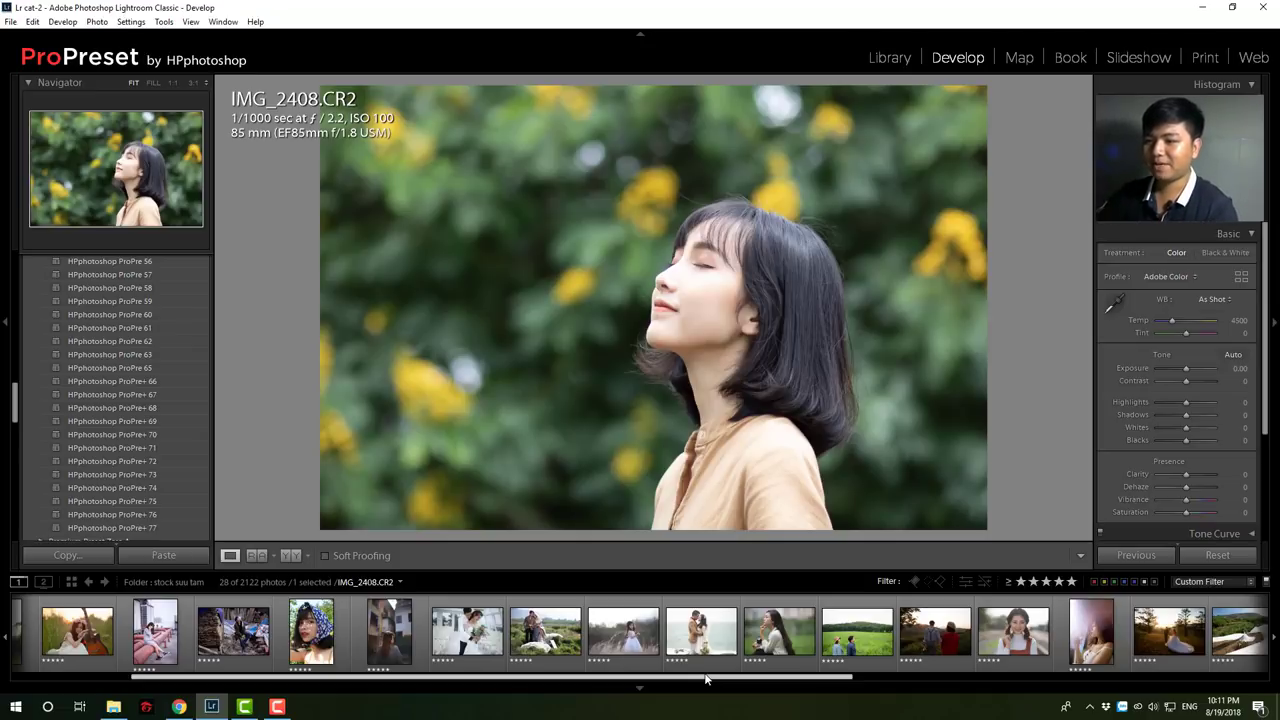
left_click_drag(705, 679, 597, 679)
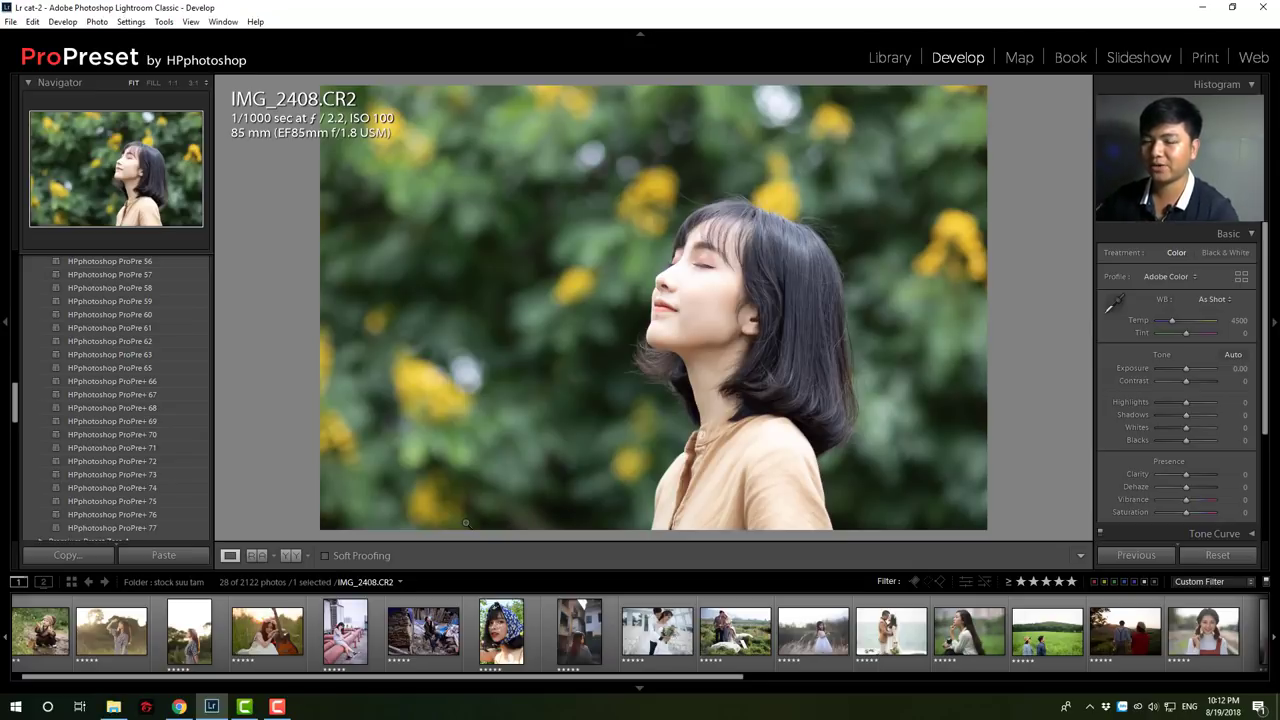
left_click_drag(540, 678, 727, 686)
left_click(721, 640)
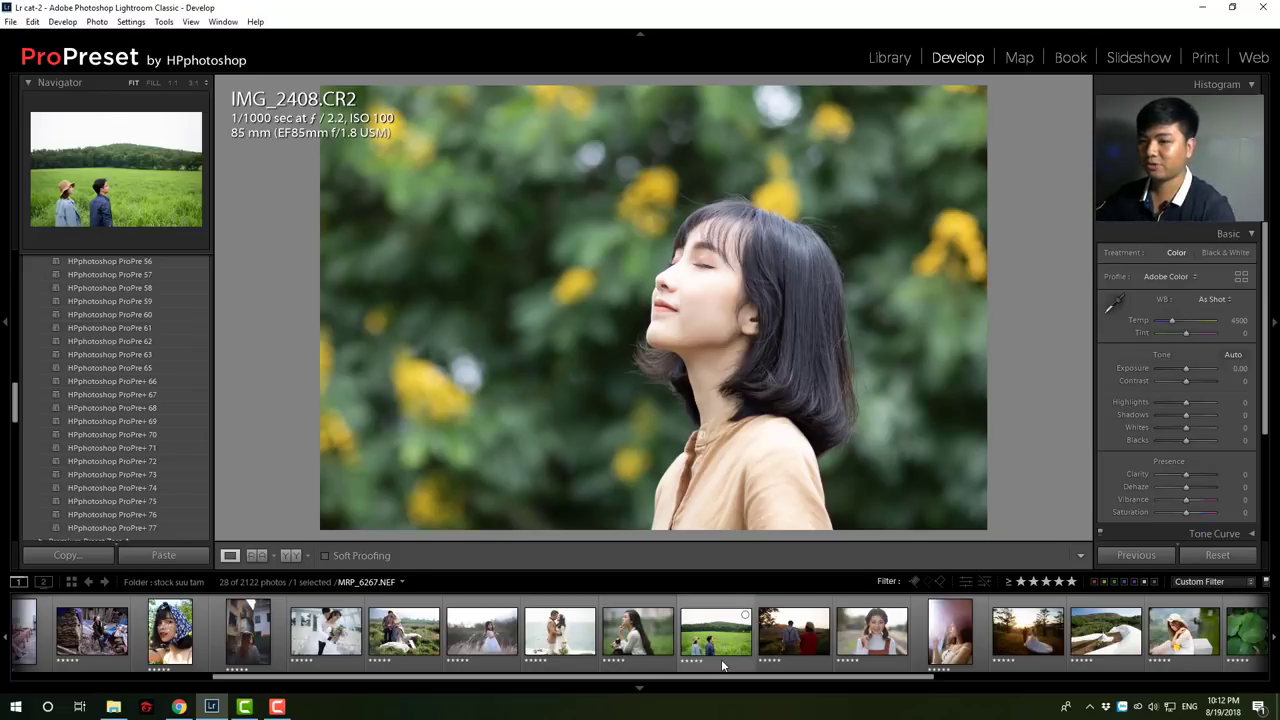
left_click(721, 659)
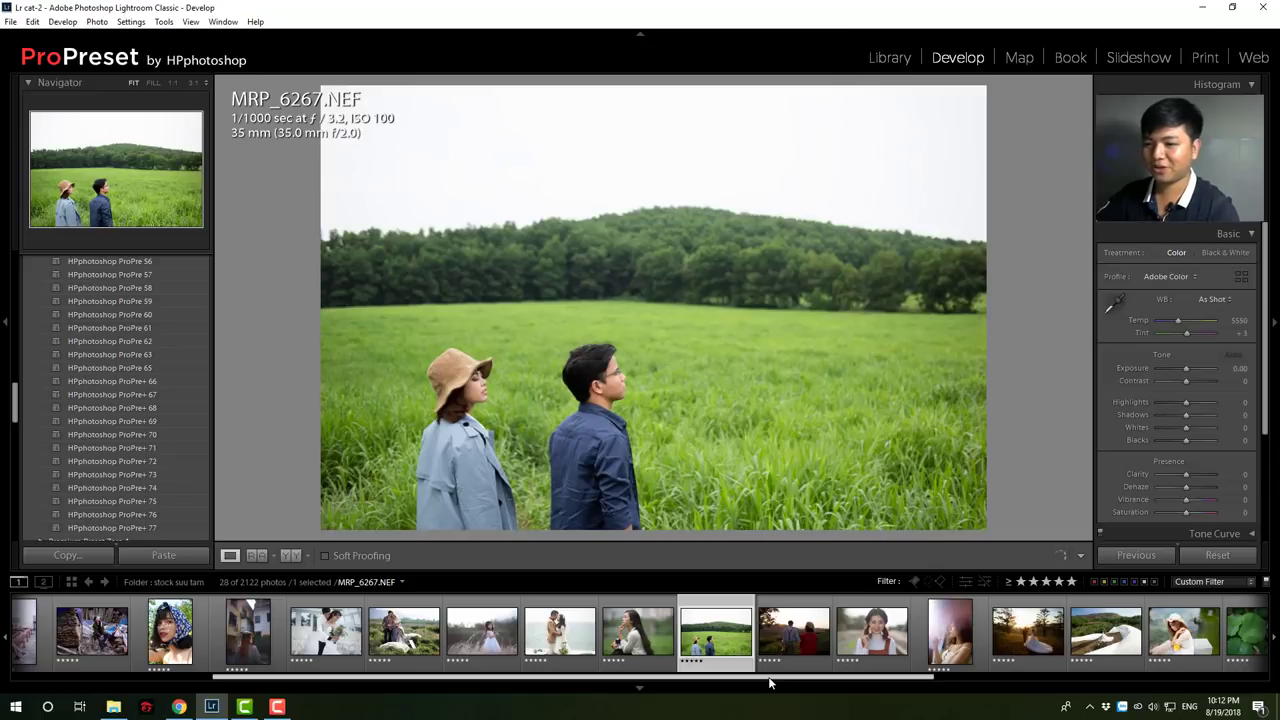
Preview ProPre+ 71, then apply HPphotoshop ProPre+ 70 to the yellow-flowers portrait IMG_2465
left_click_drag(770, 683, 853, 682)
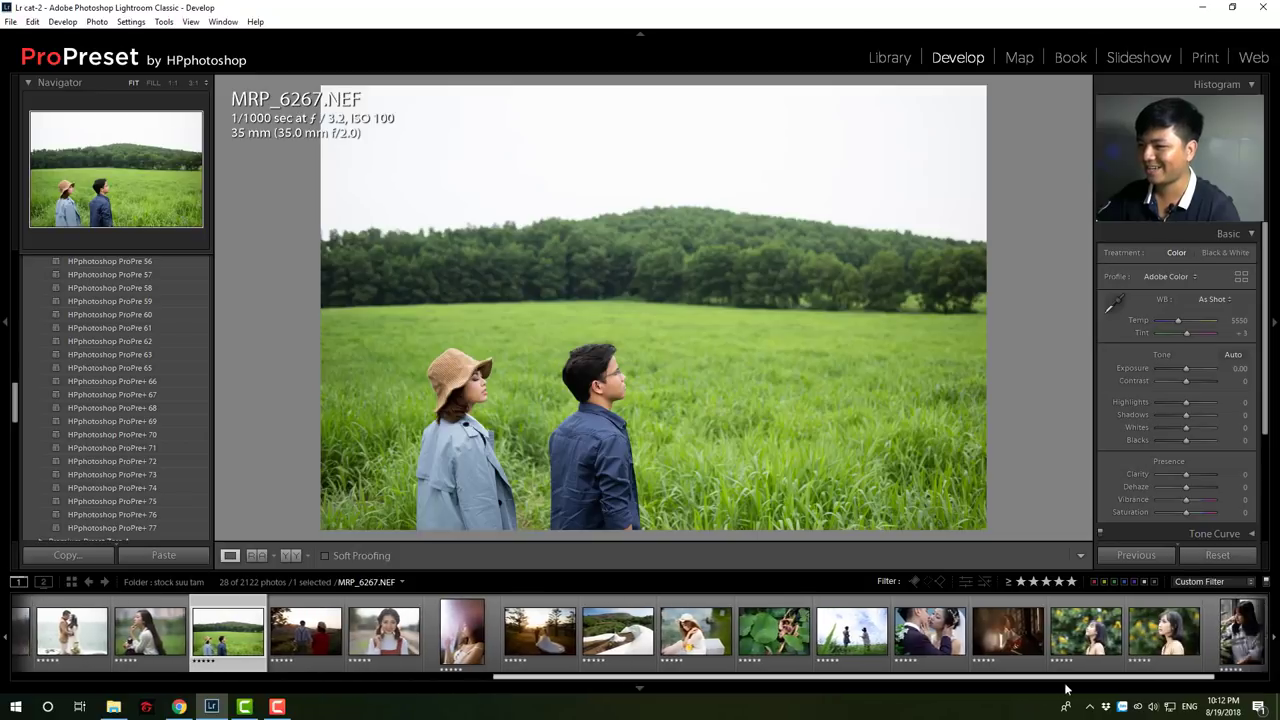
left_click_drag(853, 682, 1137, 693)
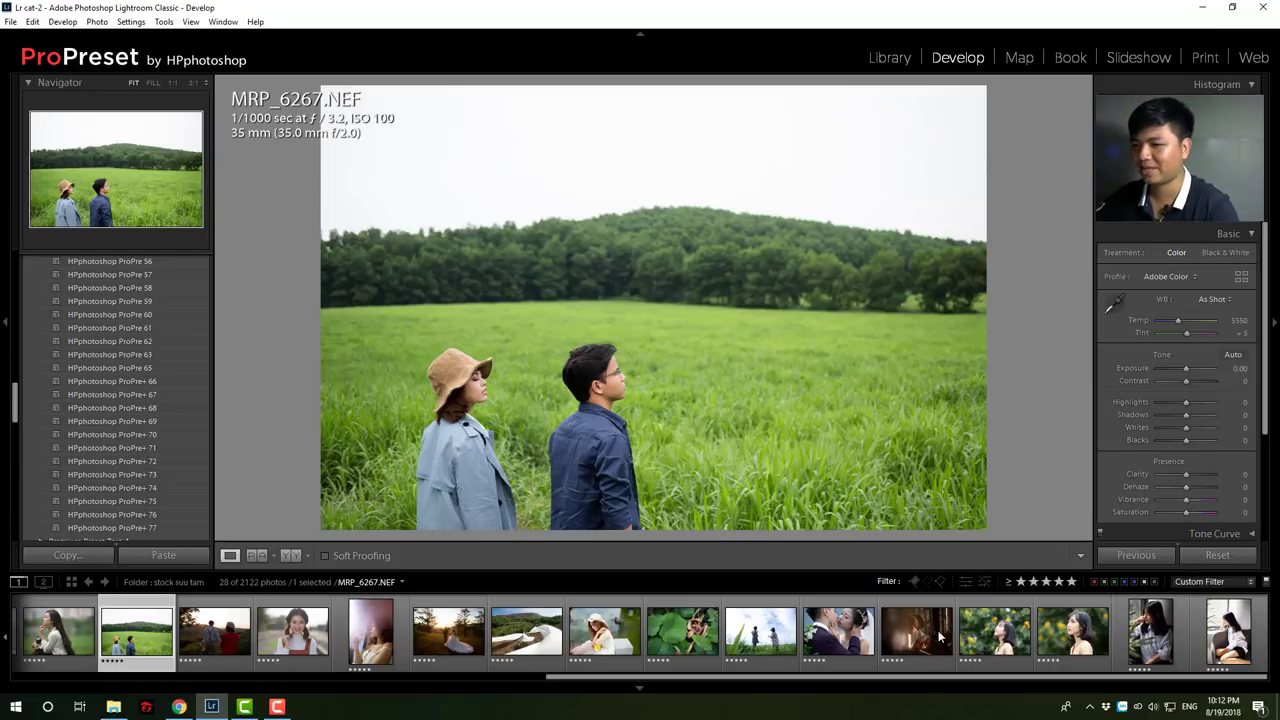
left_click(162, 448)
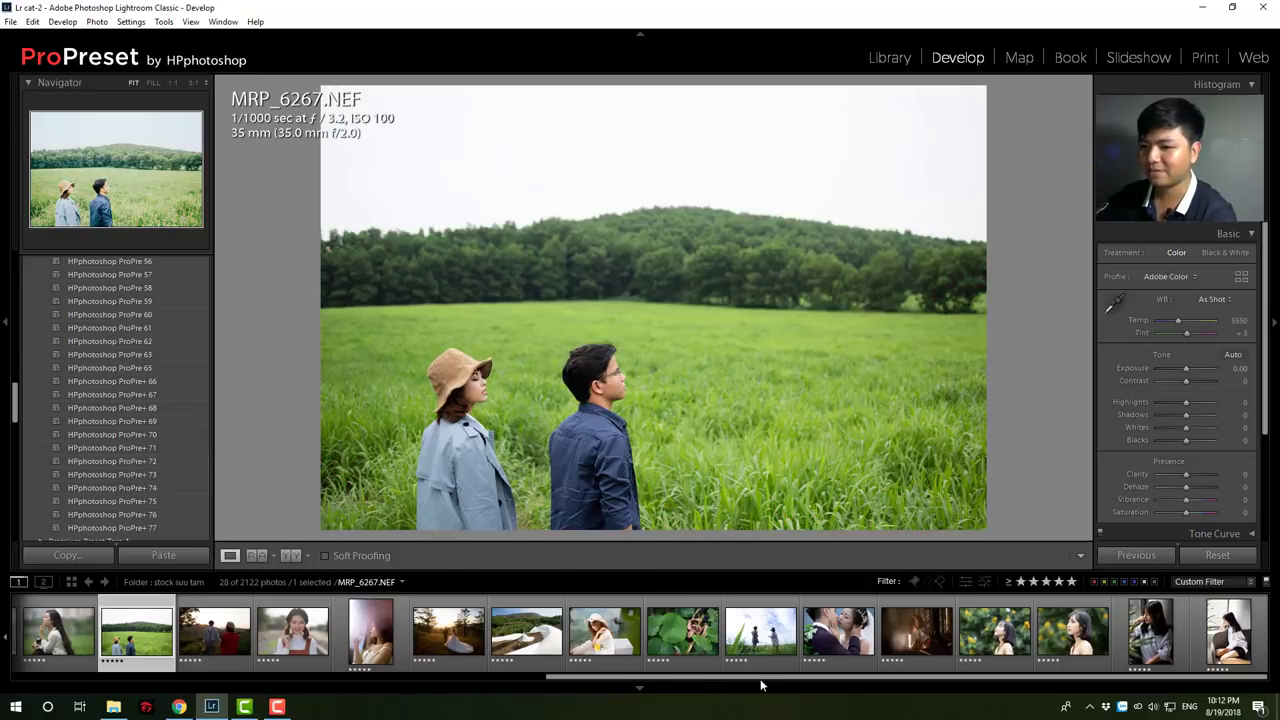
left_click(1072, 630)
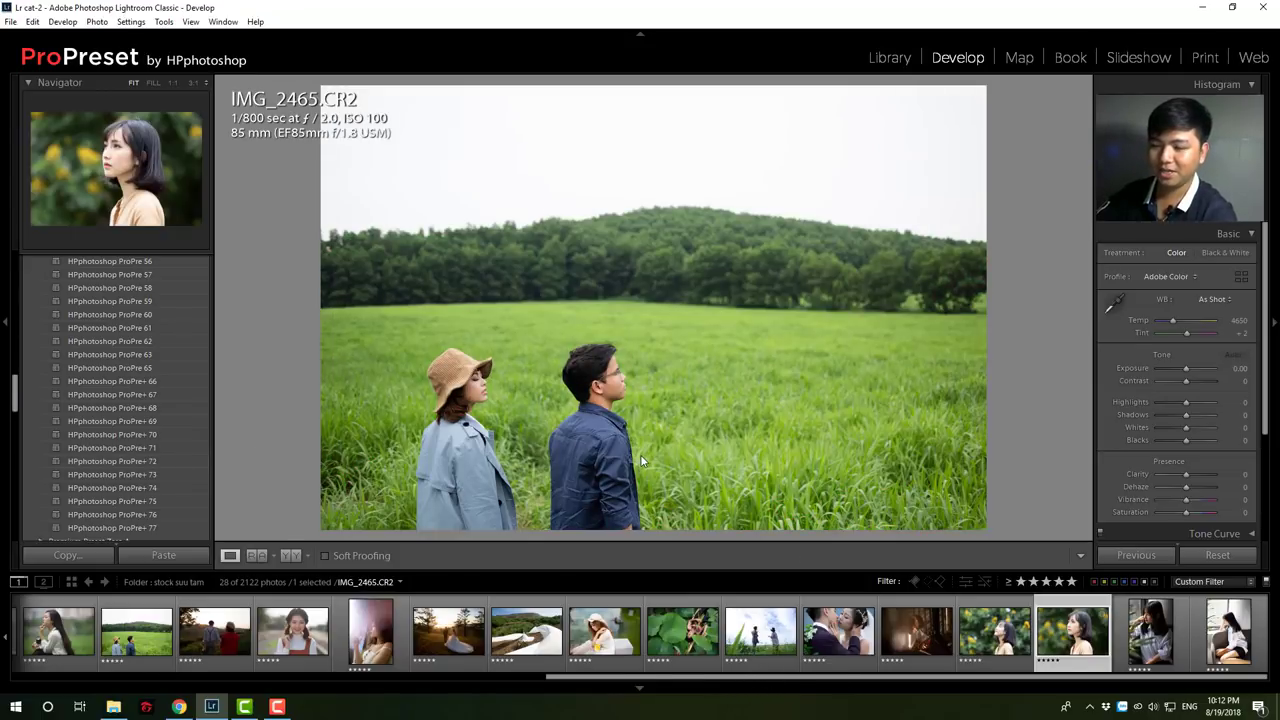
left_click(130, 434)
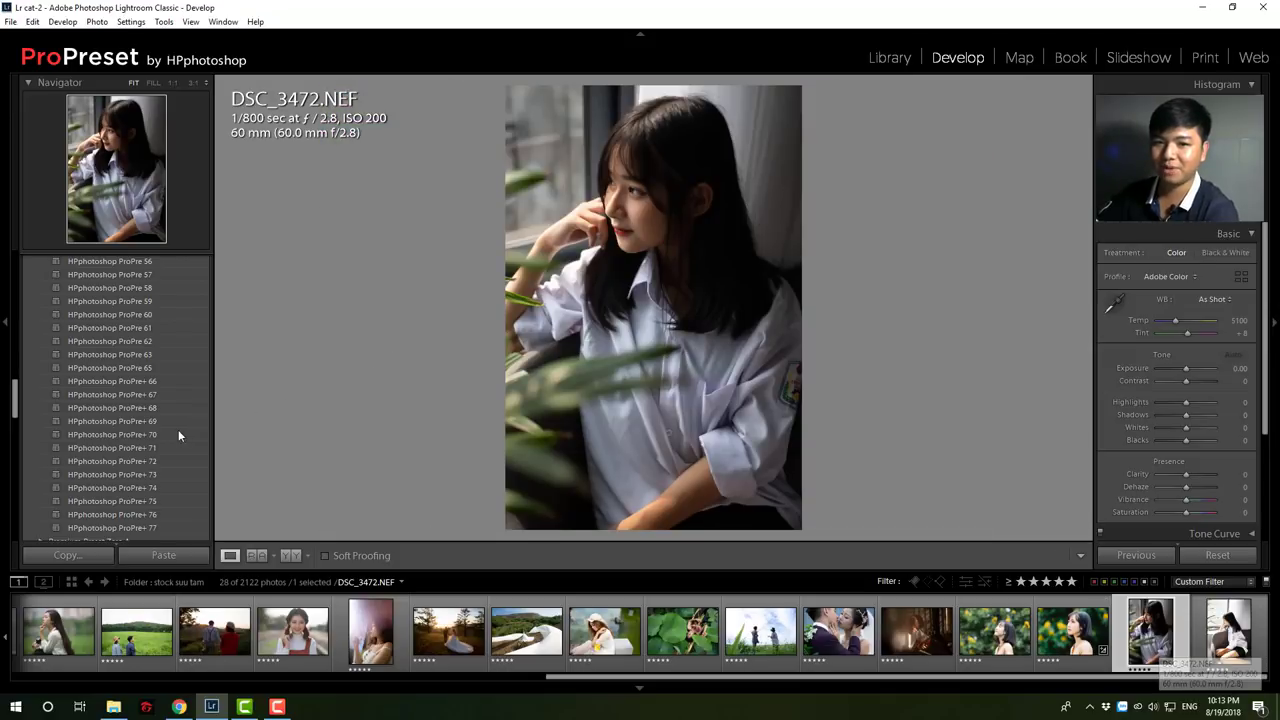
Grade the portrait with ProPre+ 70 and exposure +0.83, undoing a trial of ProPre+ 71
left_click(144, 434)
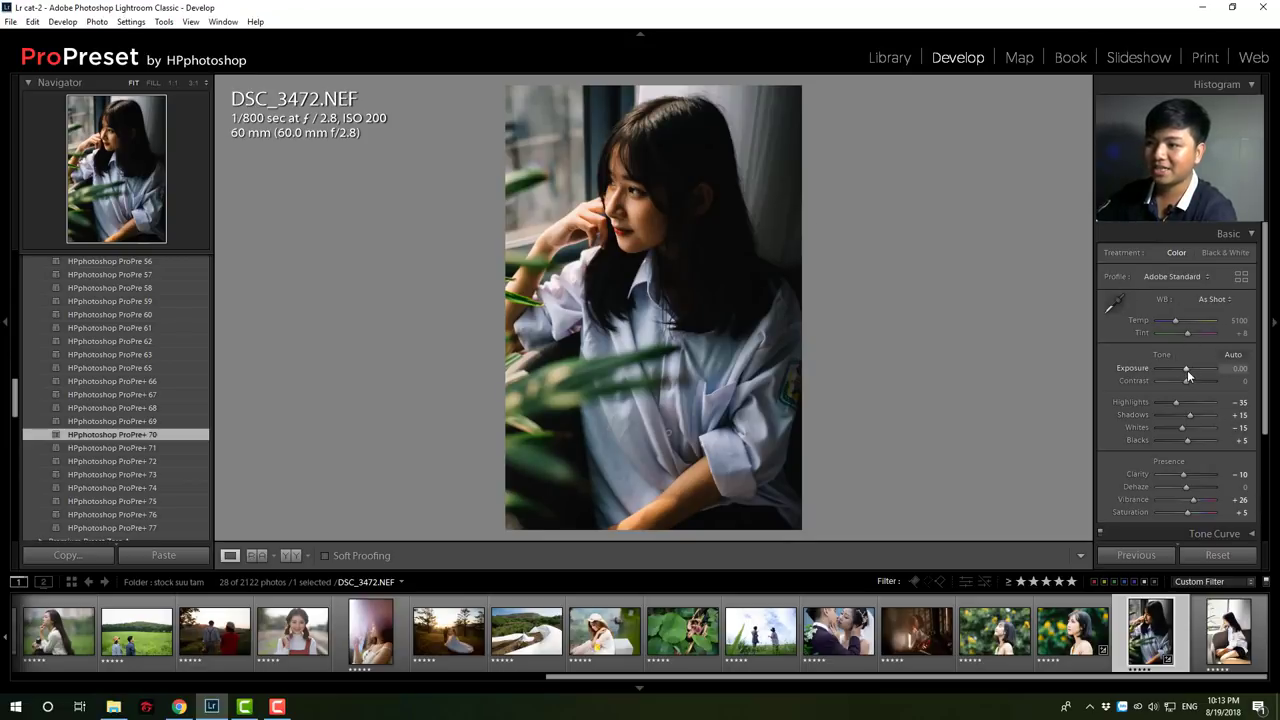
left_click_drag(1187, 370, 1192, 370)
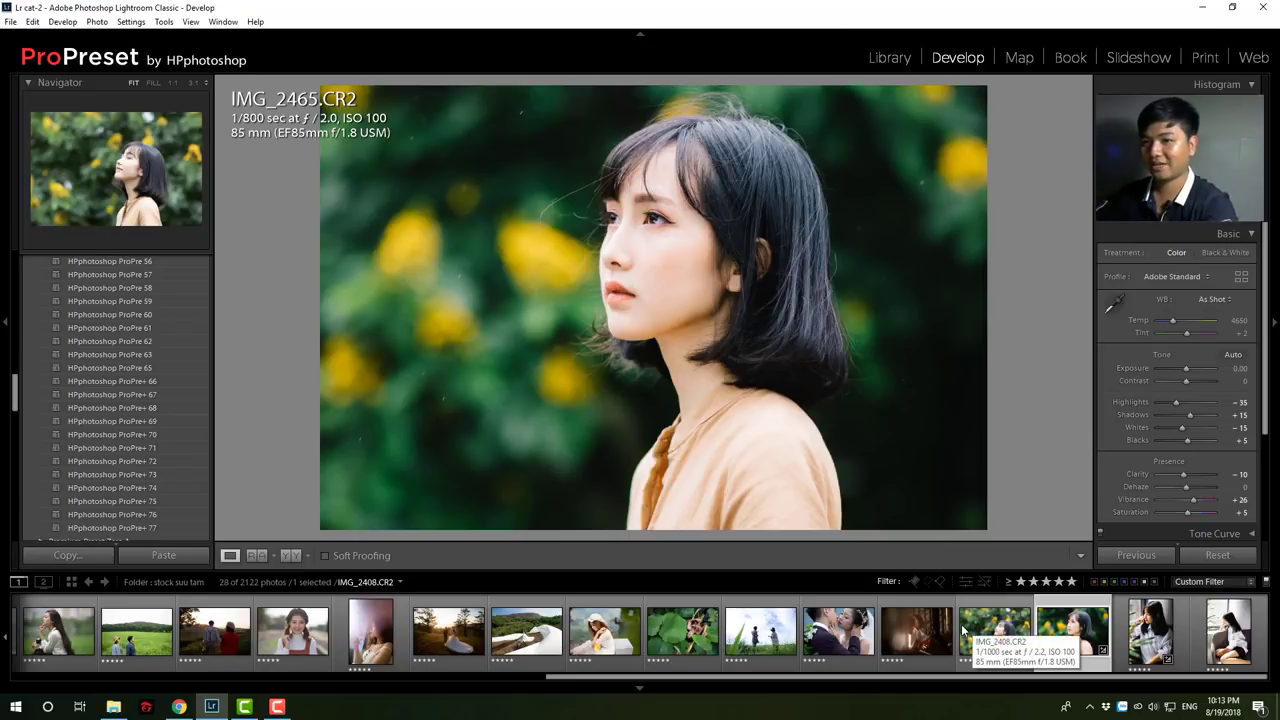
left_click(132, 446)
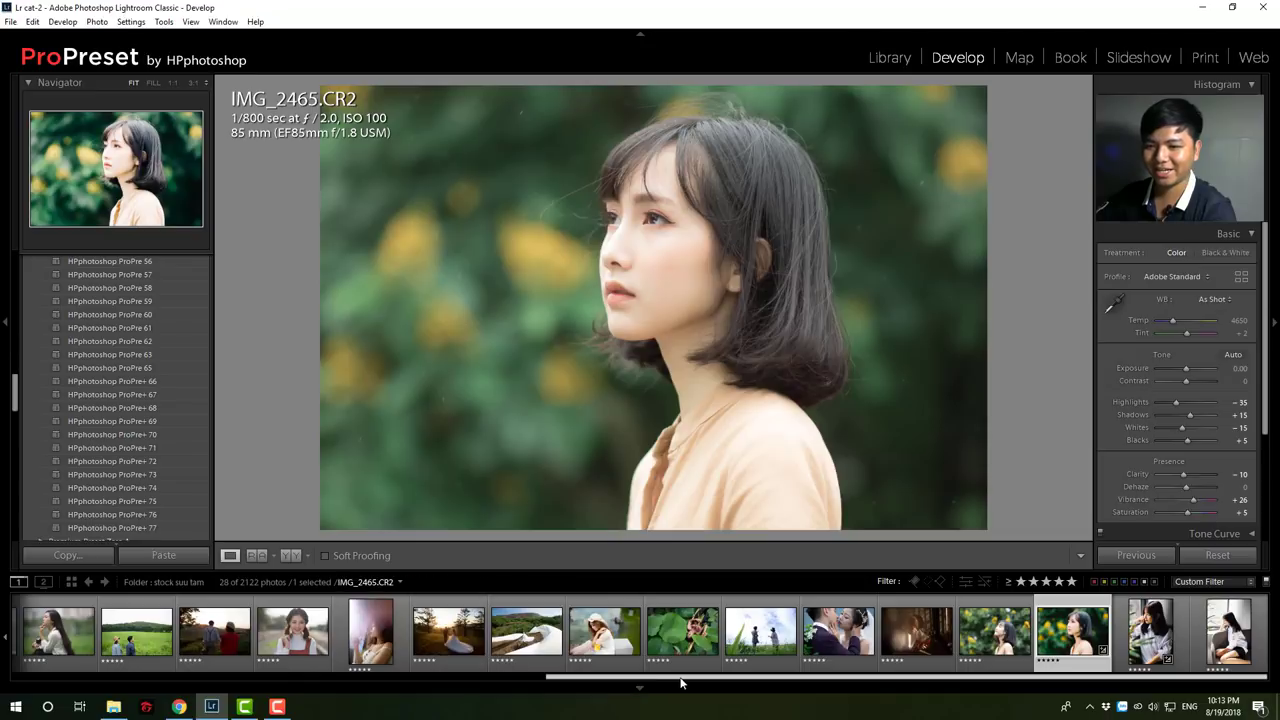
key("ctrl+z")
left_click_drag(680, 683, 510, 683)
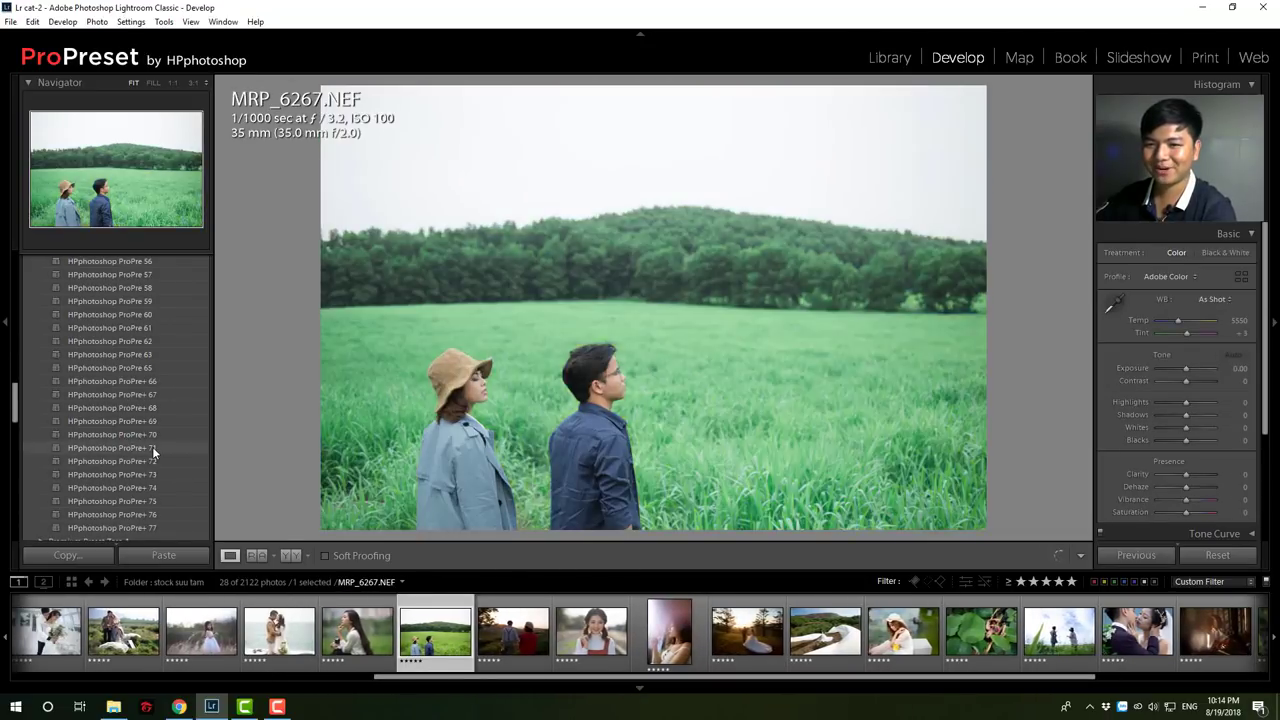
Apply HPphotoshop ProPre+ 71 to MRP_6267.NEF and select the lotus-leaf photo 338A9815.CR2
left_click(152, 446)
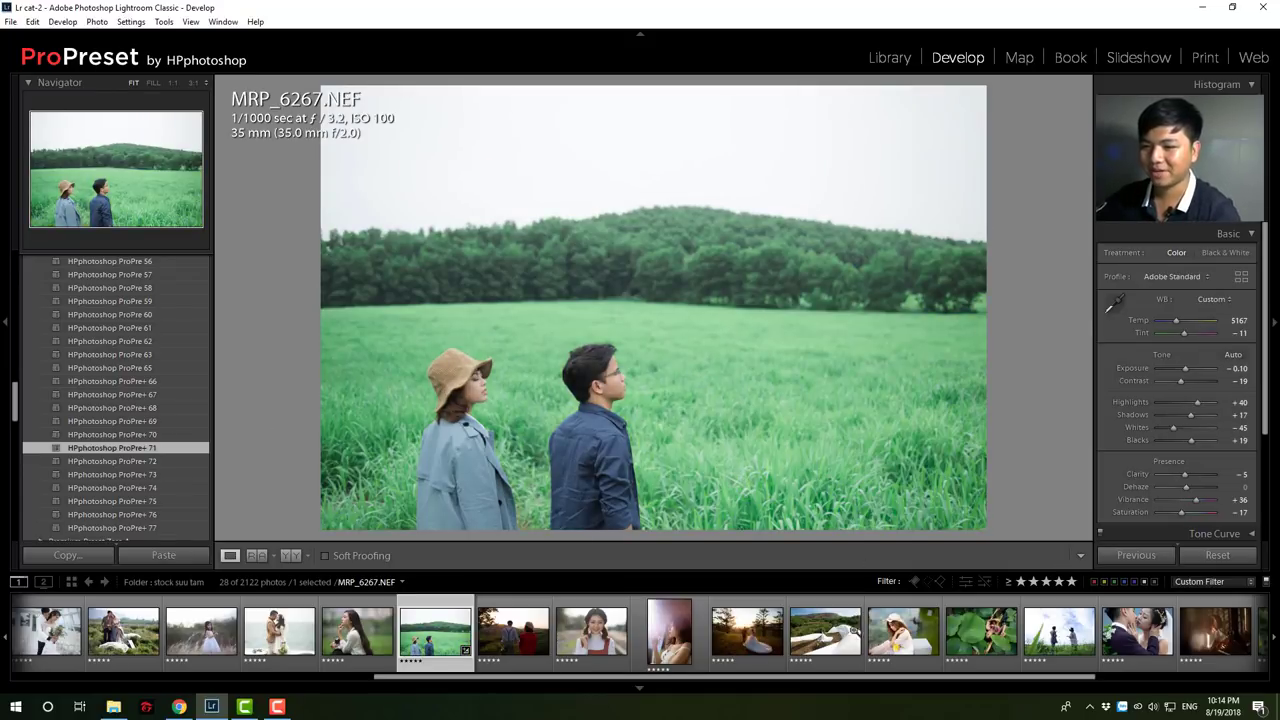
mouse_move(827, 676)
left_click_drag(846, 684, 910, 684)
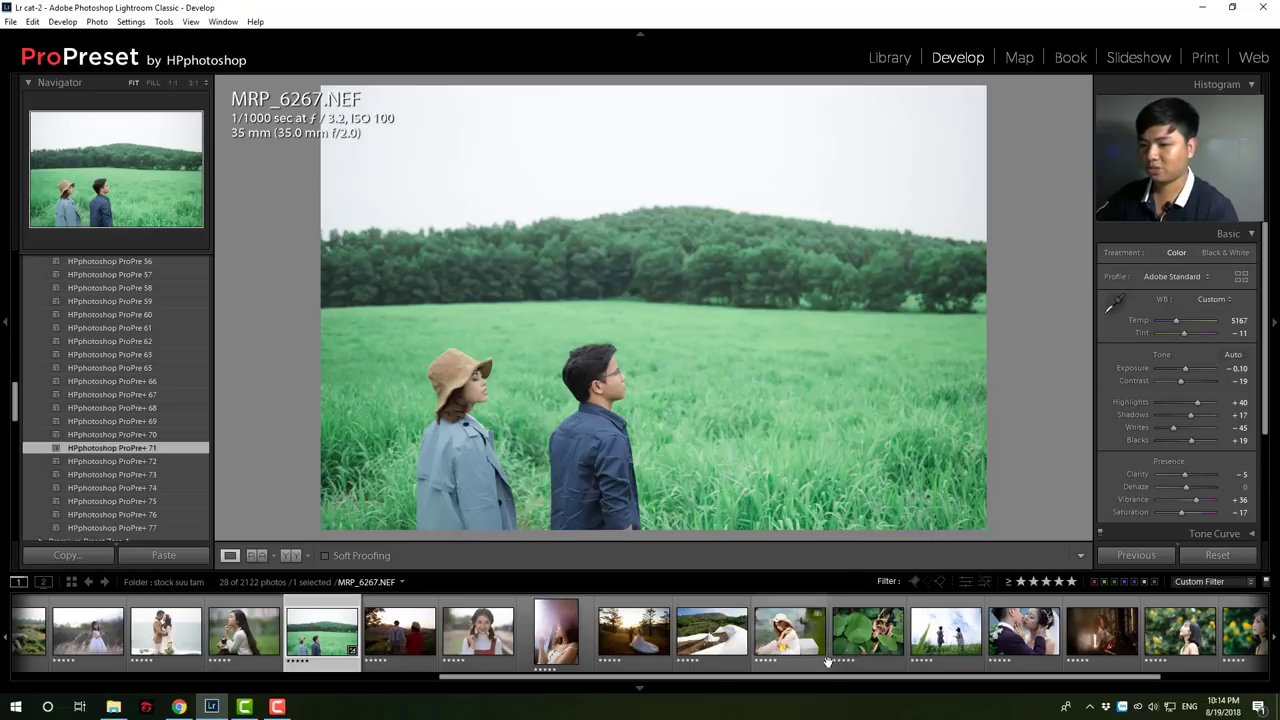
left_click(835, 615)
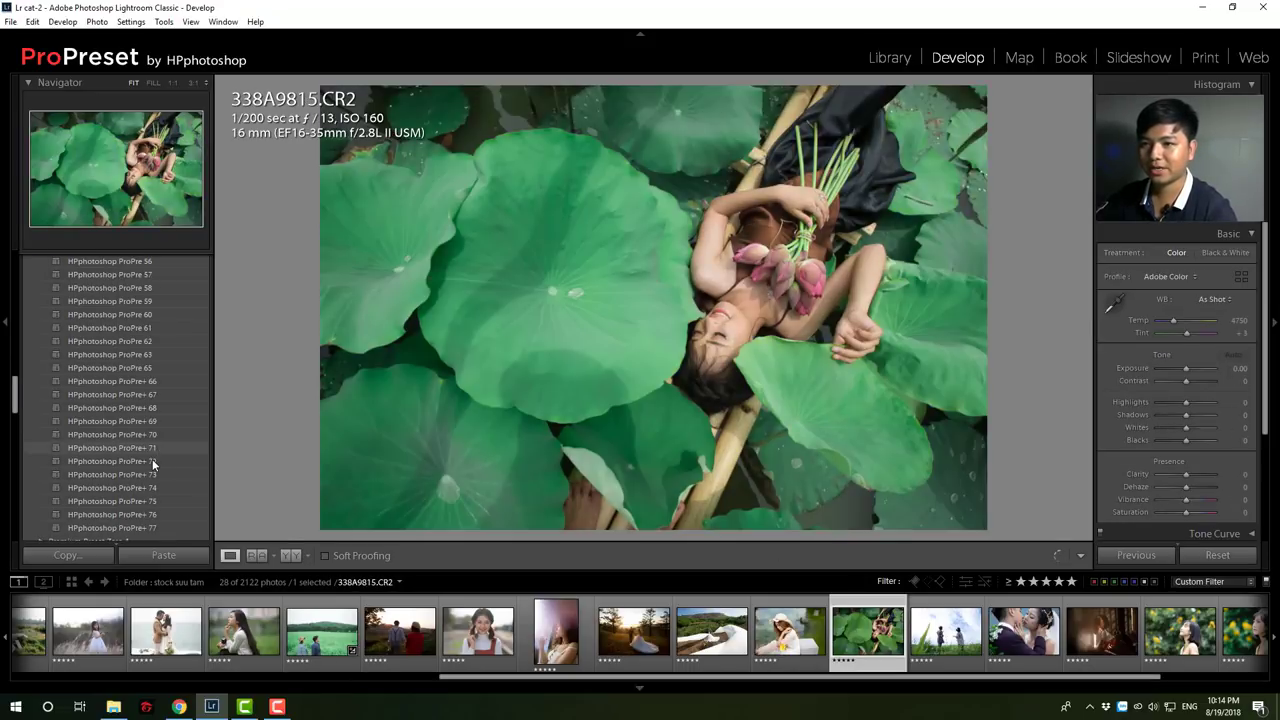
Grade the lotus photo with ProPre+ 71 at exposure +0.12, then give IMG_3838 ProPre+ 72
left_click(151, 459)
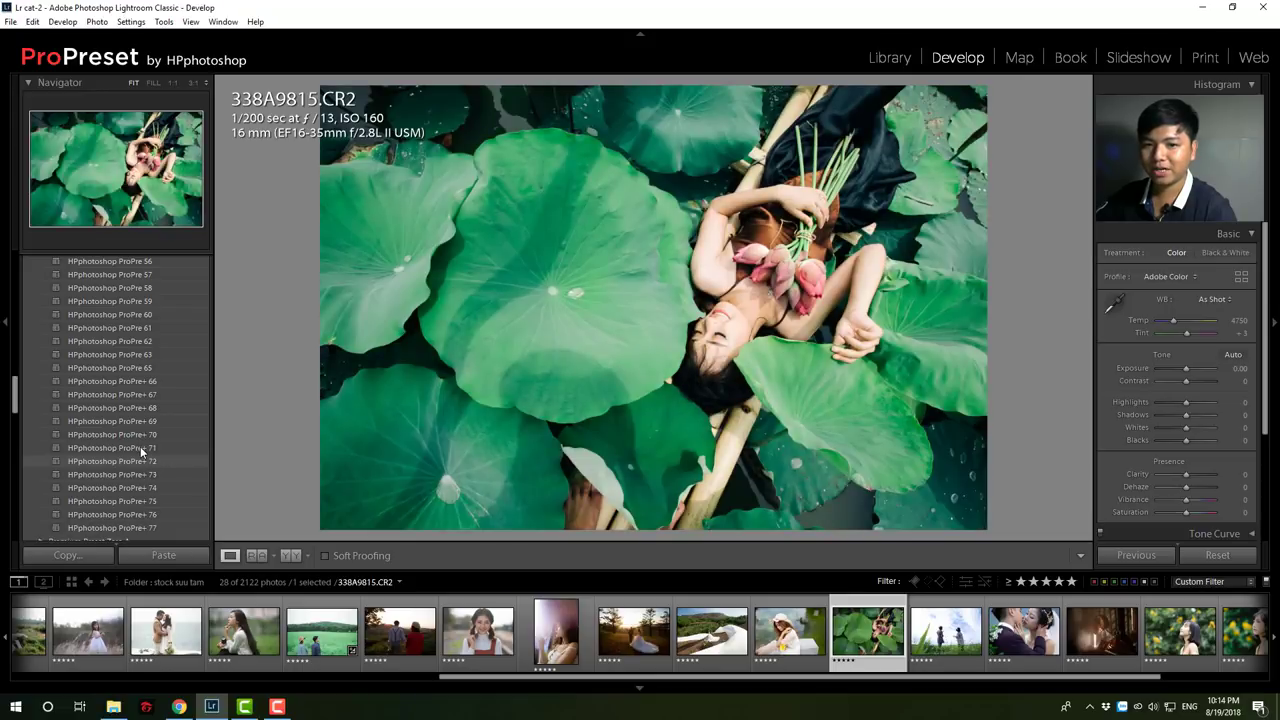
left_click(142, 449)
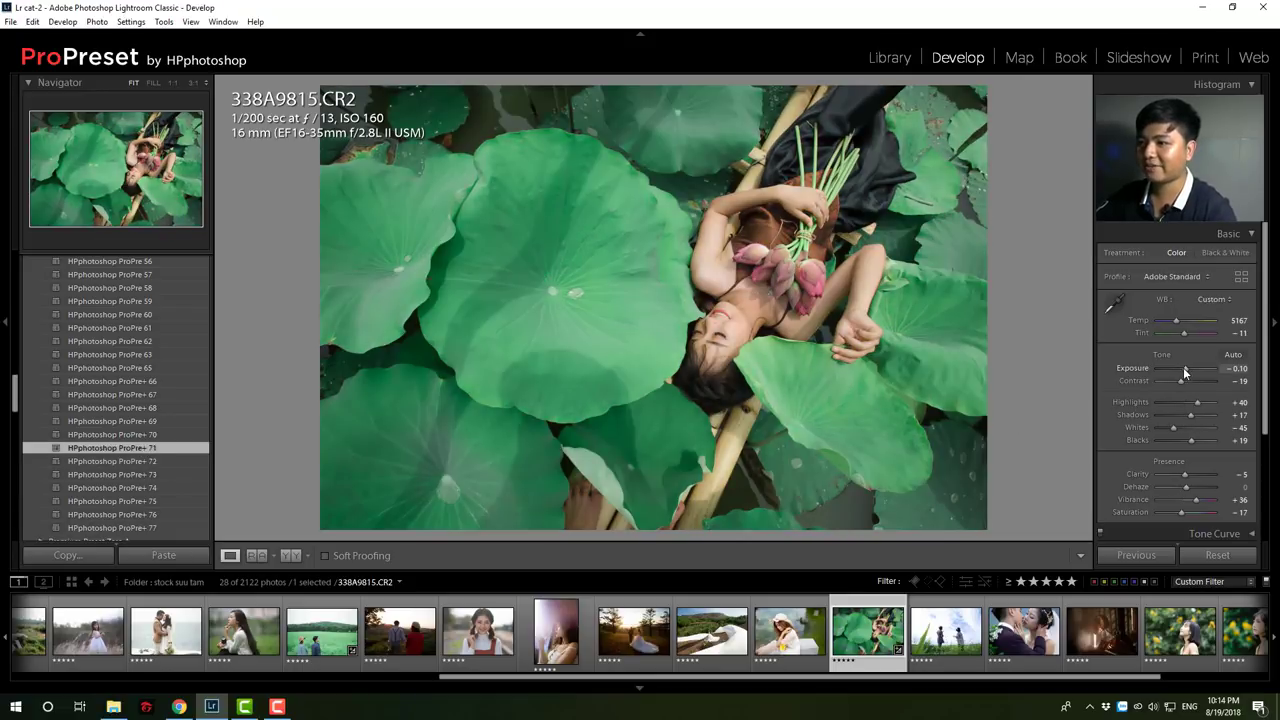
left_click_drag(1185, 372, 1188, 372)
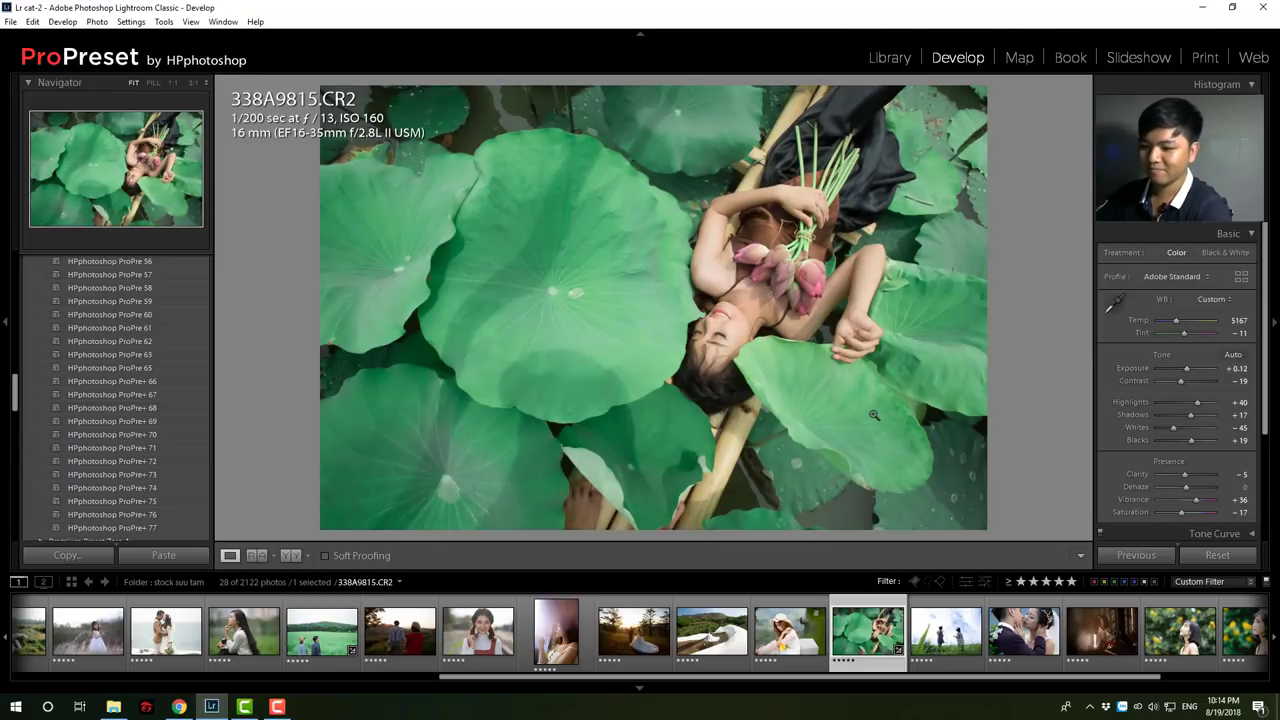
key("backslash")
key("backslash")
key("backslash")
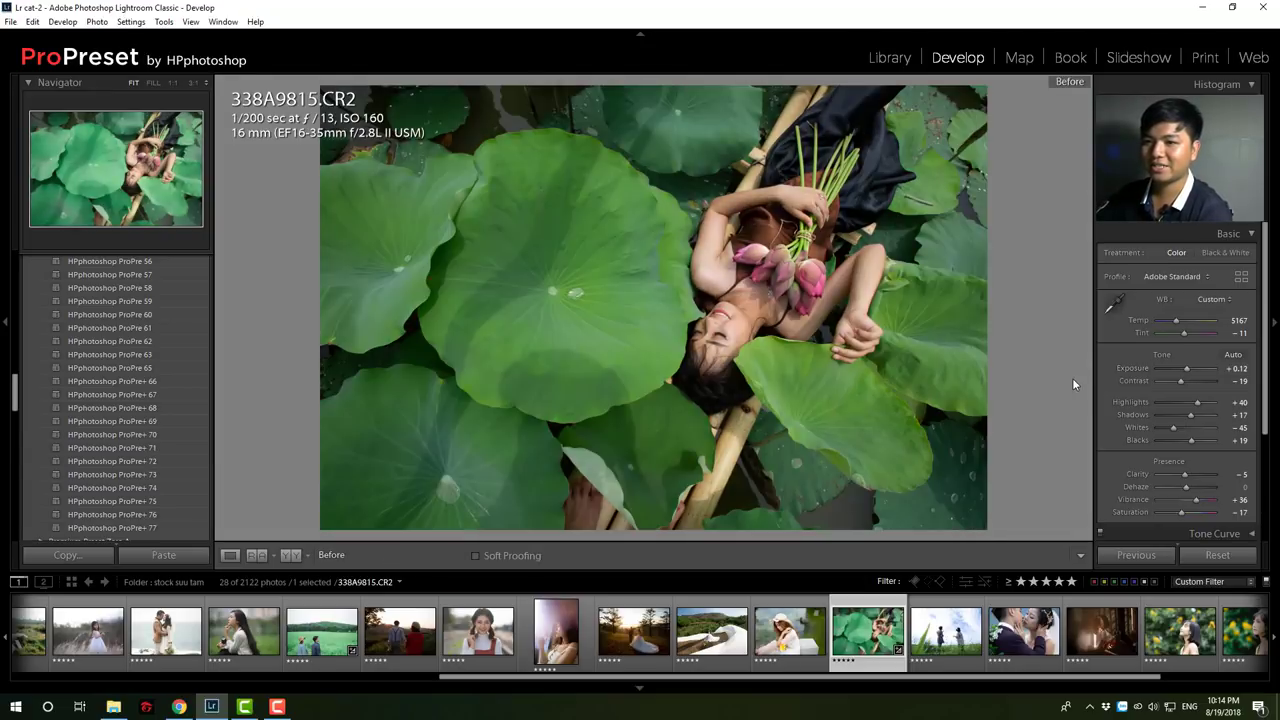
key("backslash")
left_click(941, 645)
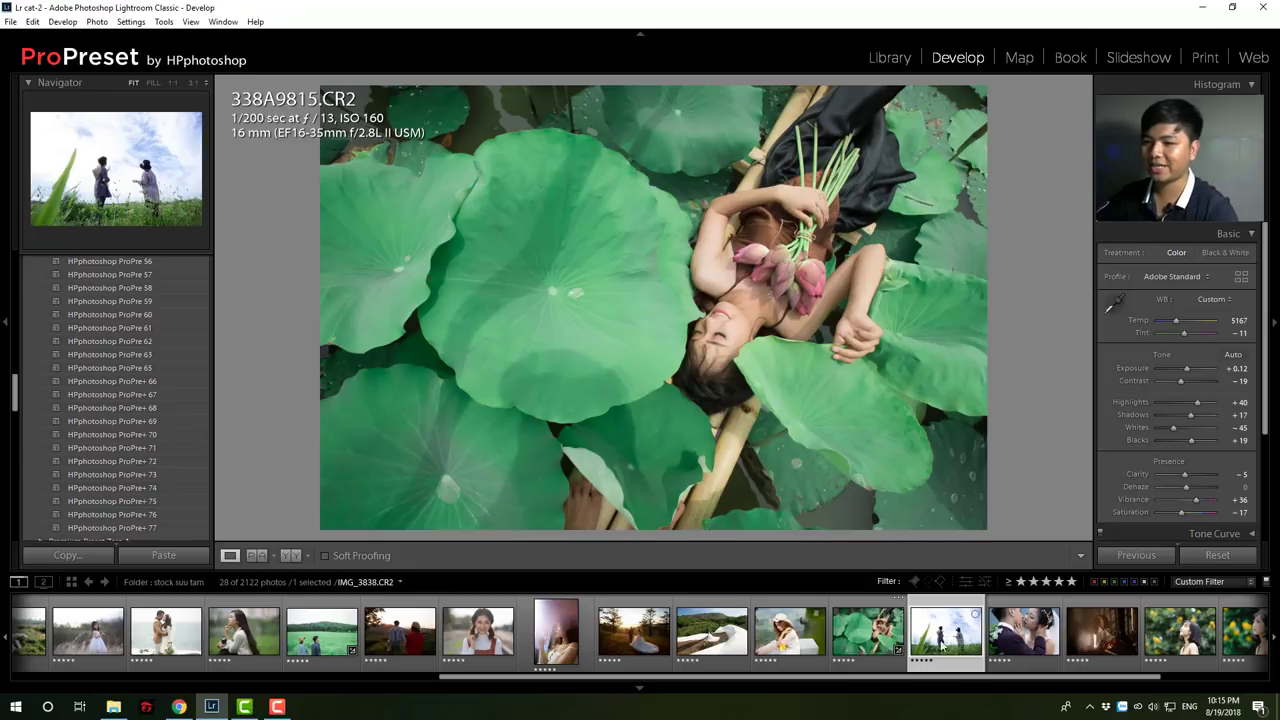
left_click(154, 459)
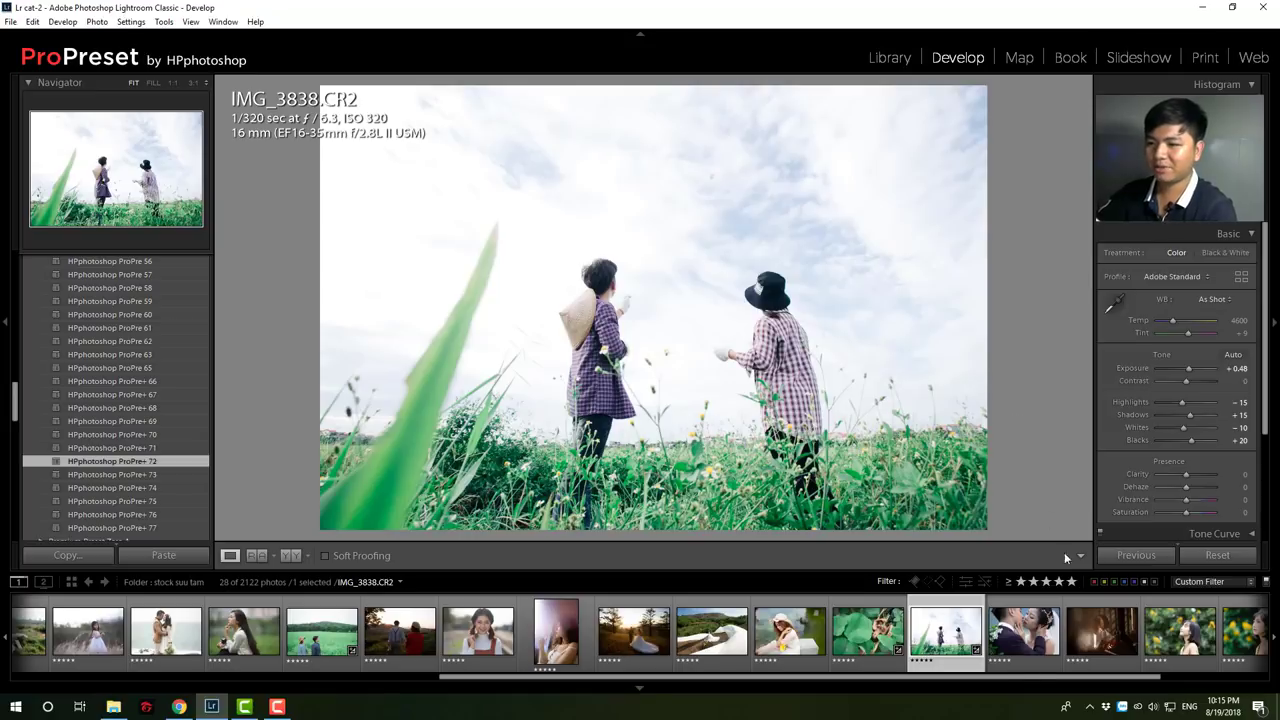
Give the field couple MRP_6267.NEF ProPre+ 72 and lower Highlights to -43
left_click(882, 644)
left_click(327, 660)
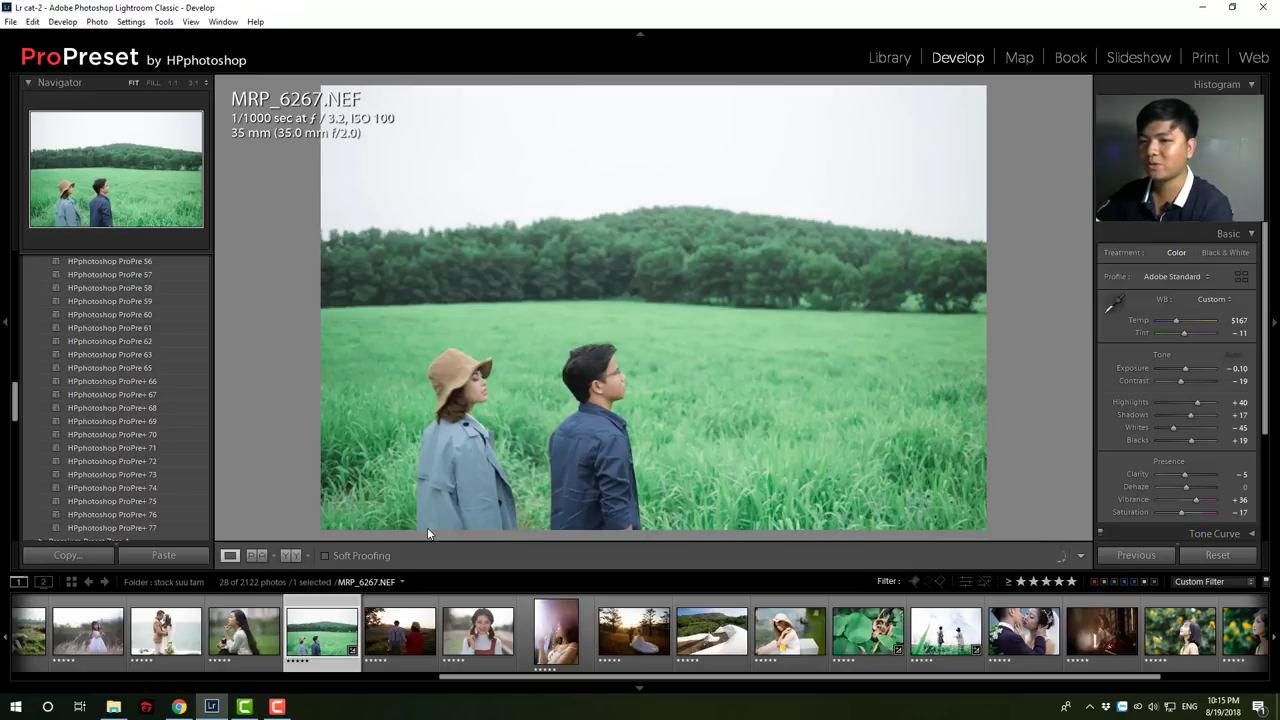
left_click(147, 460)
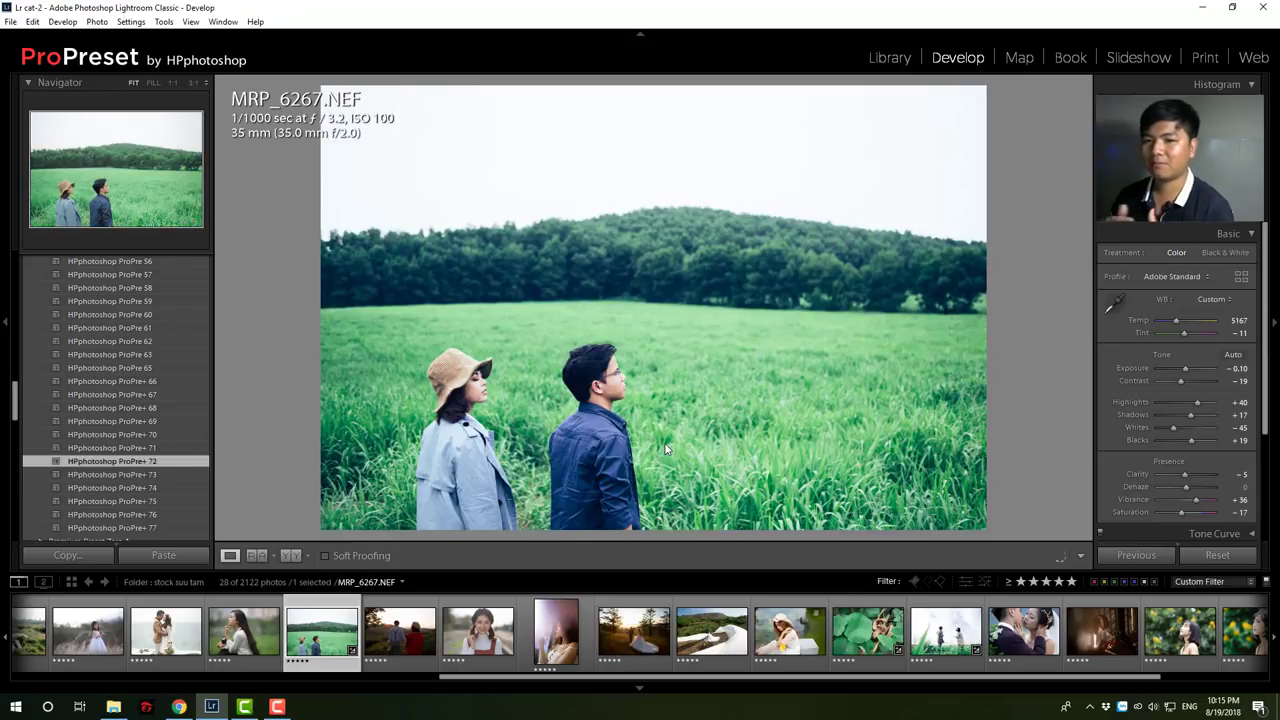
key("ctrl+z")
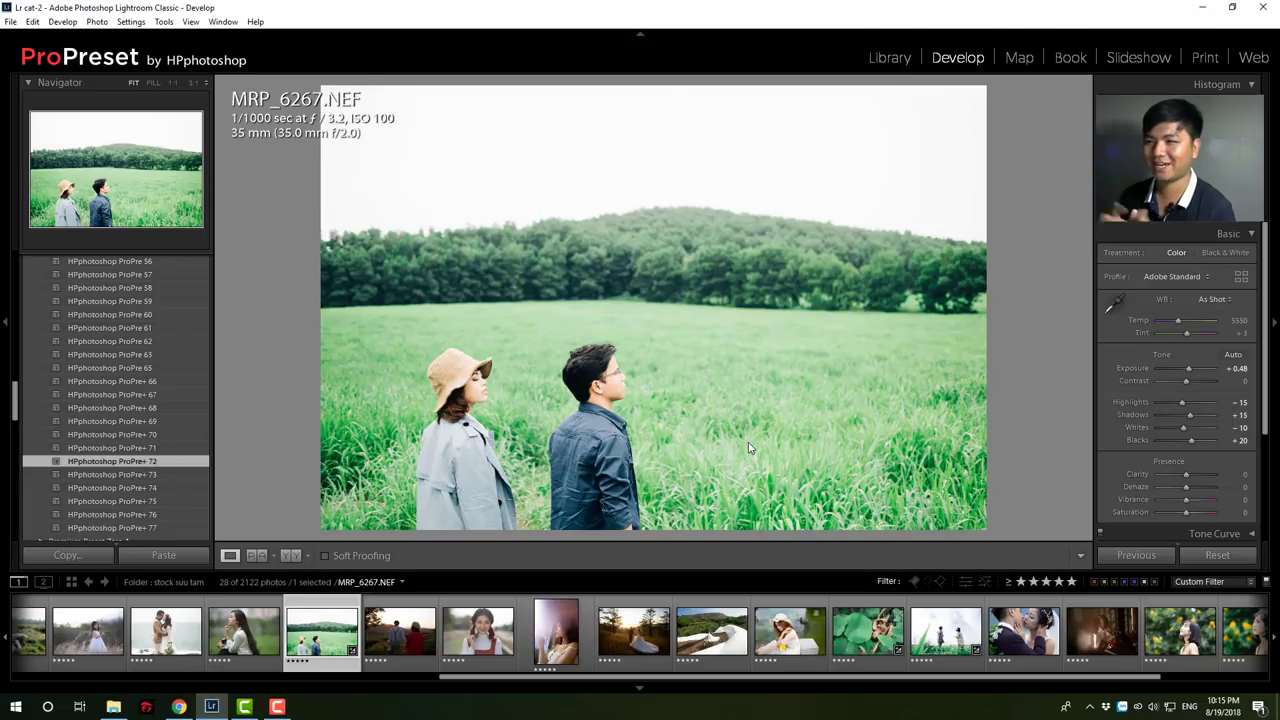
left_click(1174, 405)
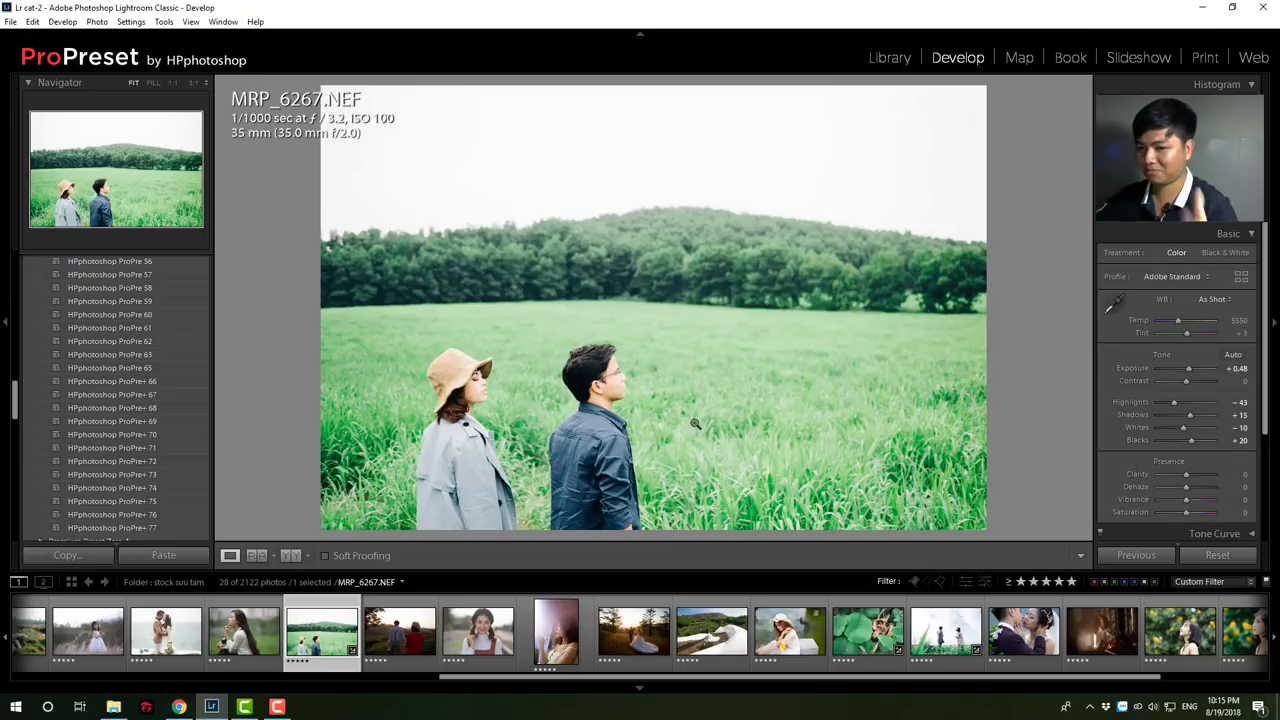
Apply HPphotoshop ProPre+ 73 to the couple photo AG9X4672.CR2 and advance to the next photo
left_click_drag(500, 678, 193, 686)
left_click(542, 630)
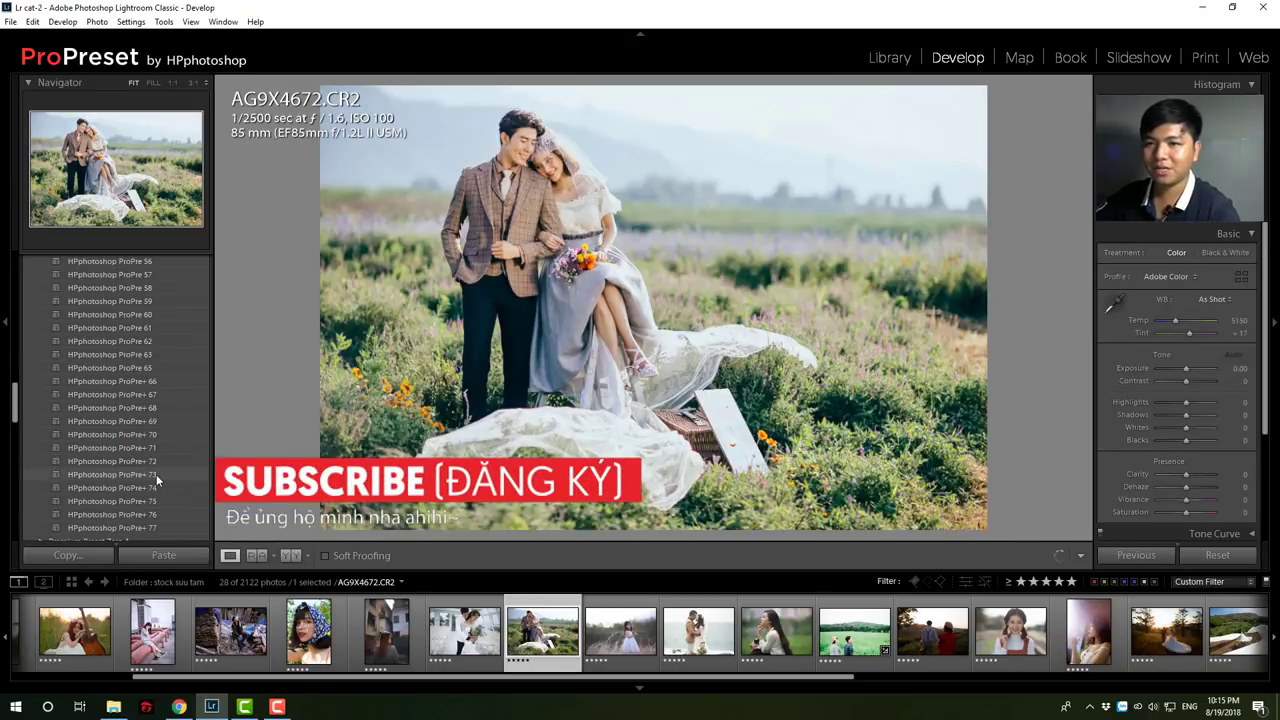
left_click(156, 474)
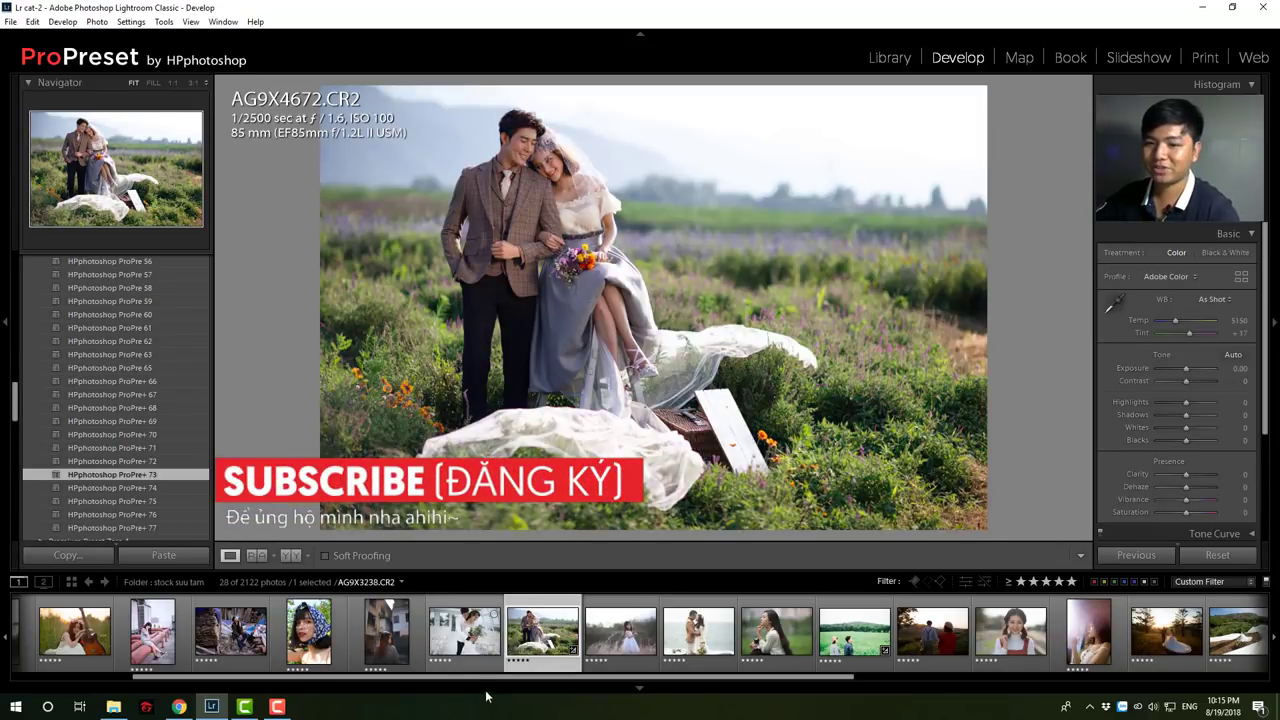
key("Right")
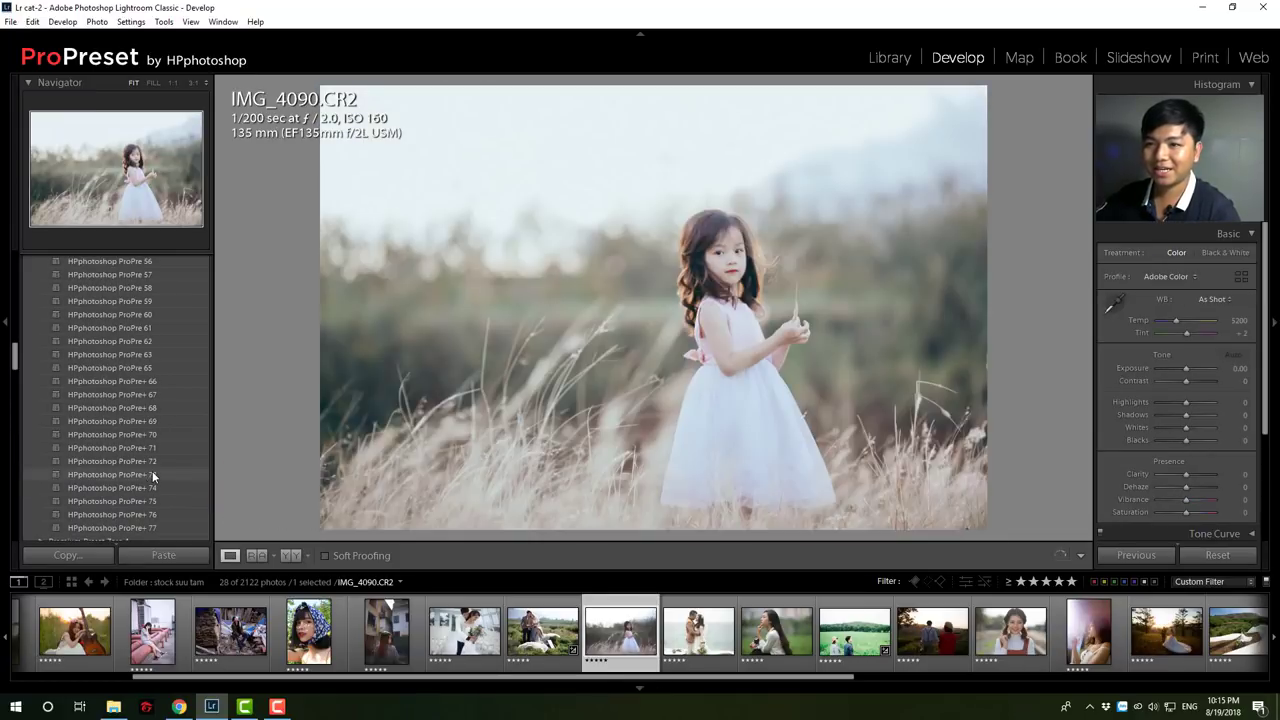
Apply ProPre+ 73 to IMG_4090 and AM1A7433.JPG, brightening AM1A7433 to exposure +0.60
left_click(152, 474)
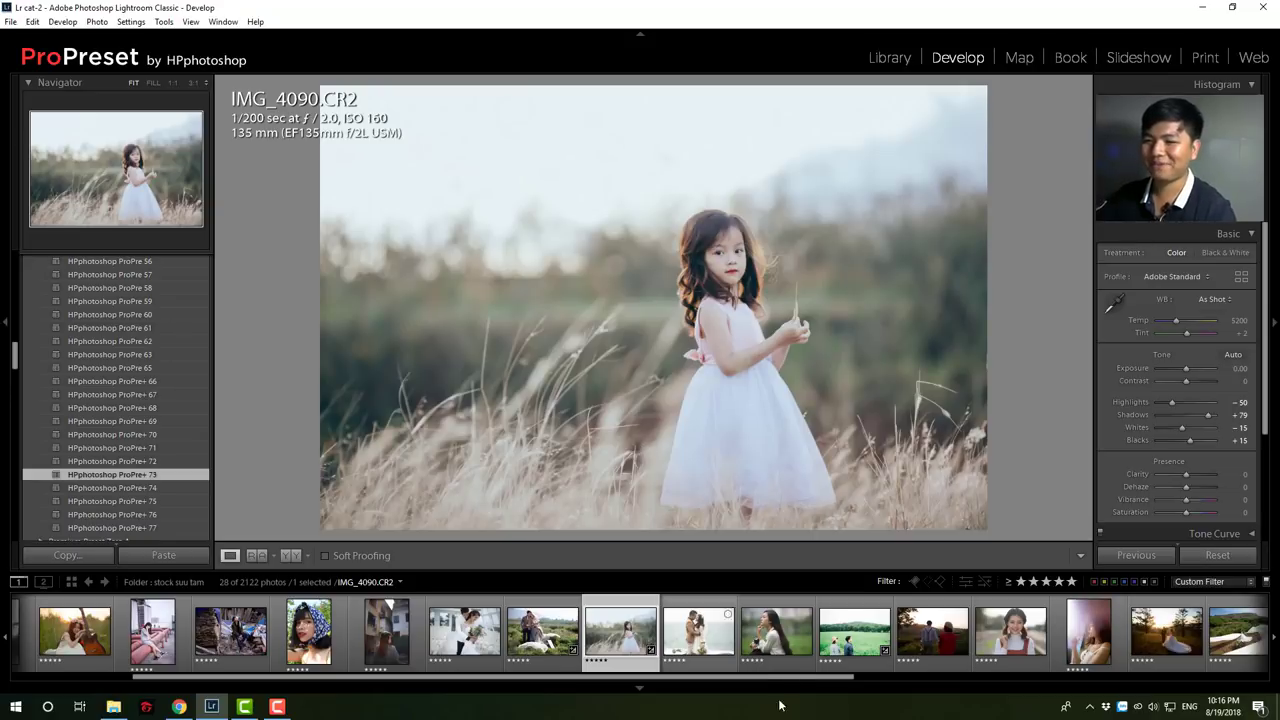
left_click(790, 640)
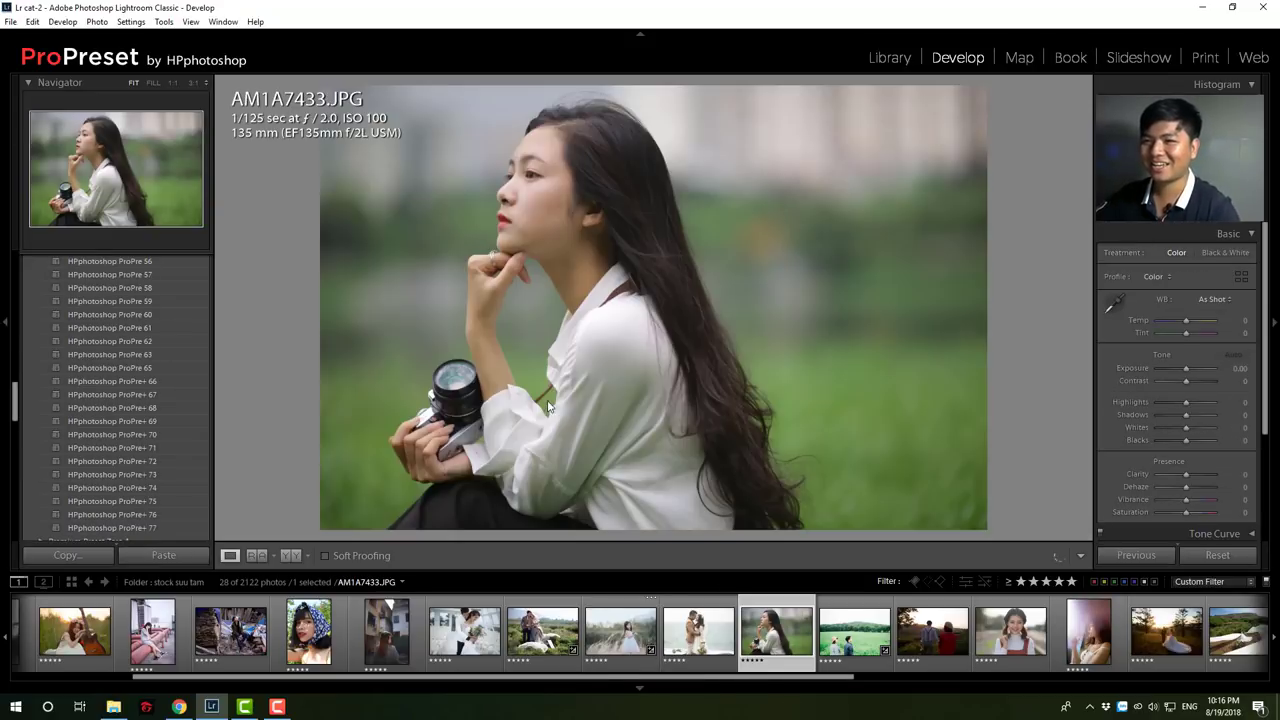
left_click(158, 474)
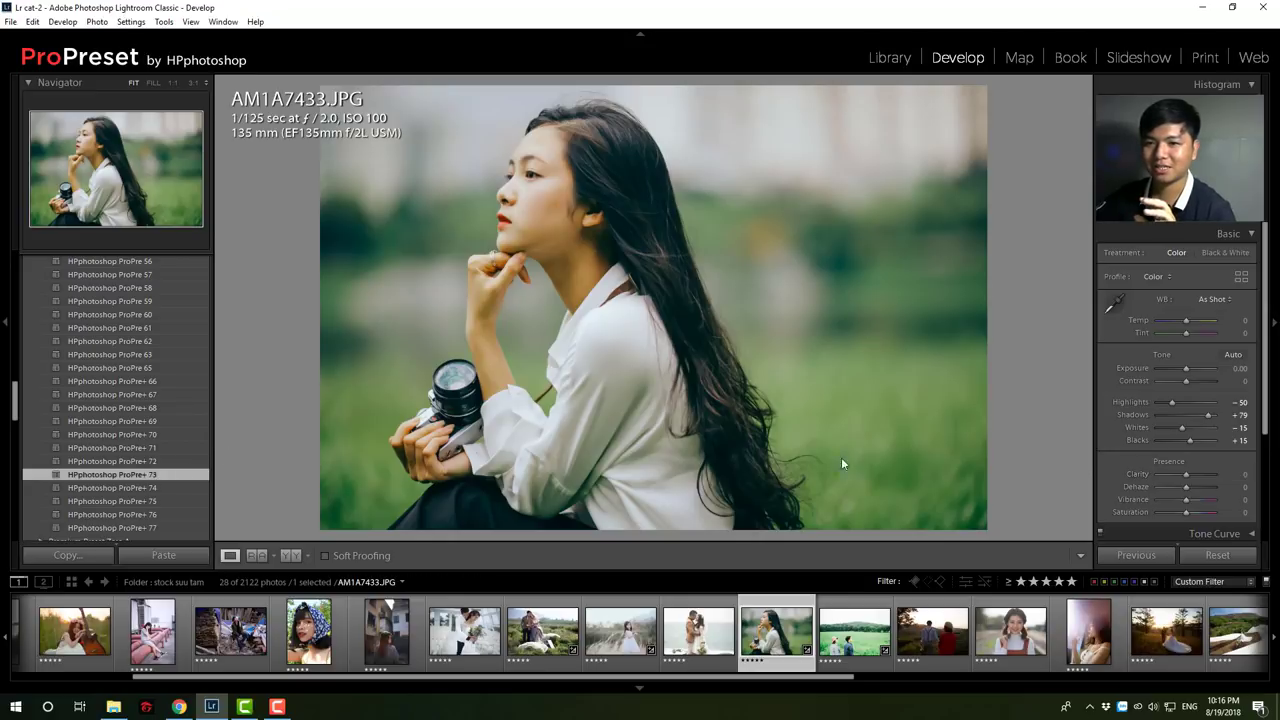
left_click_drag(1188, 368, 1192, 376)
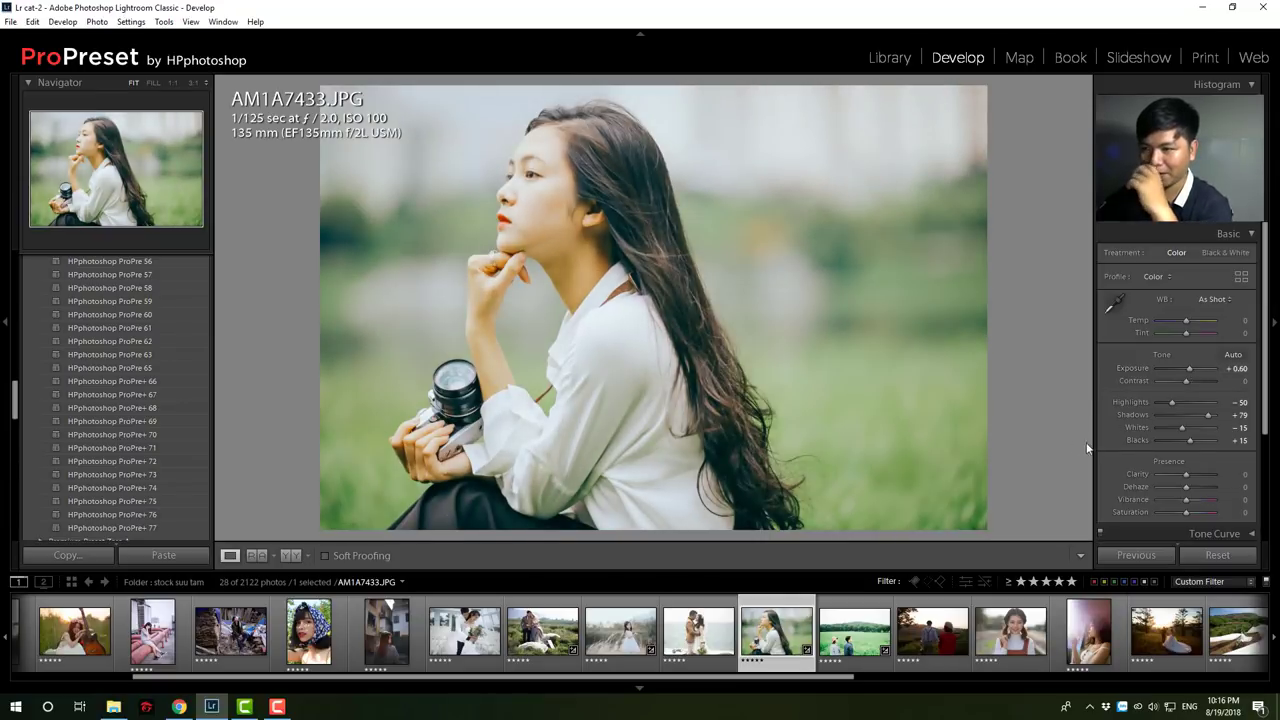
Check the portrait's face at 1:1 zoom, then select wedding photo _MG_2082.CR2
scroll(1112, 453, "down", 1)
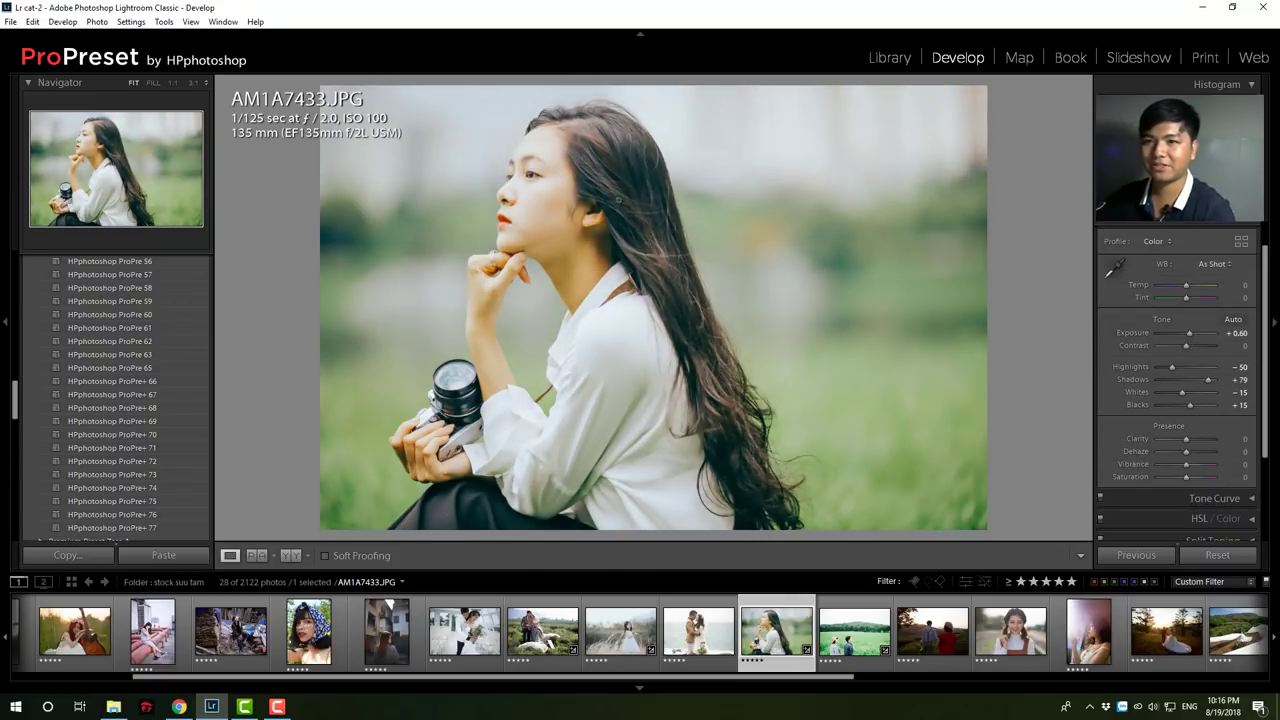
left_click(545, 190)
left_click(670, 370)
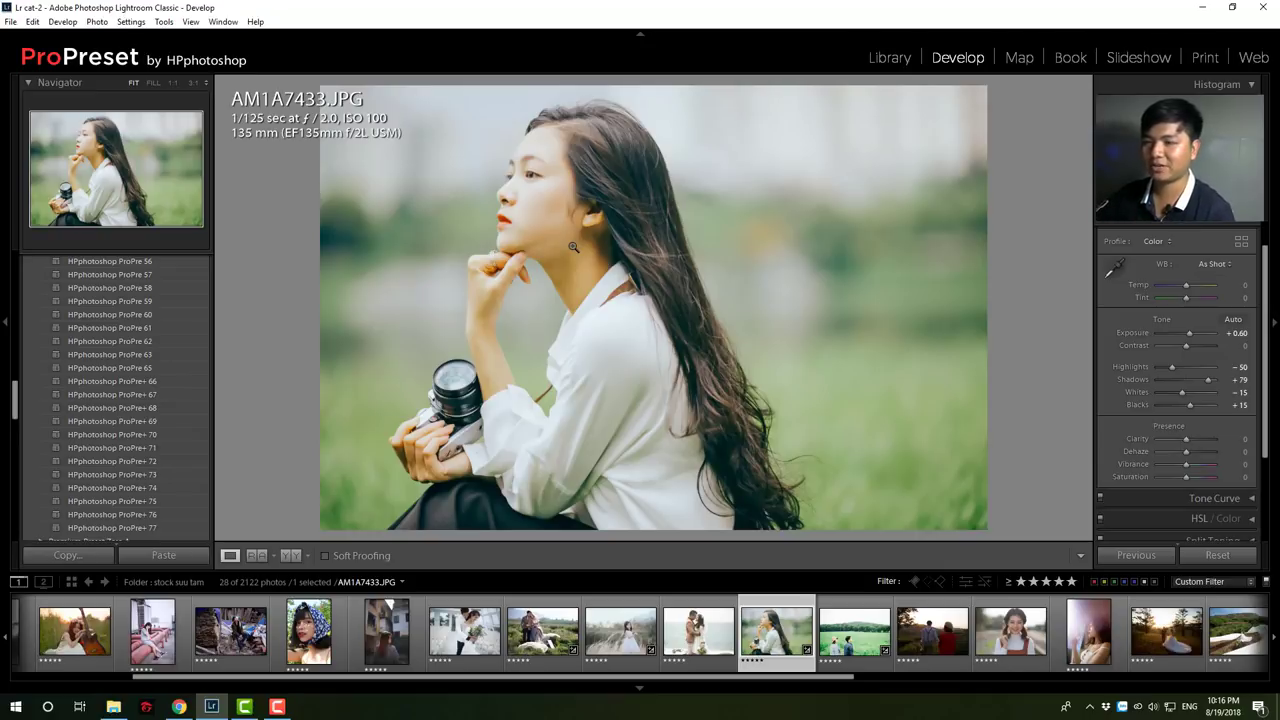
left_click(681, 651)
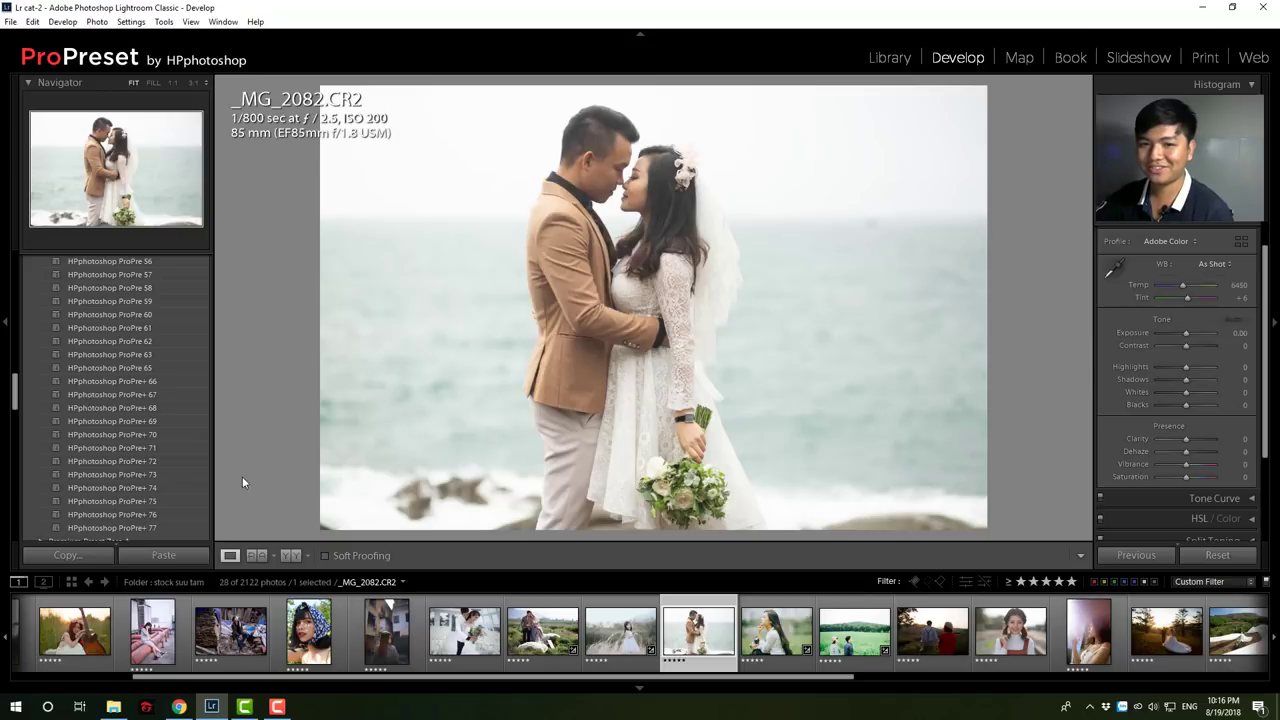
Apply ProPre+ 73 to _MG_2082, then try it on IMG_9763, compare before/after, and reset
left_click(150, 474)
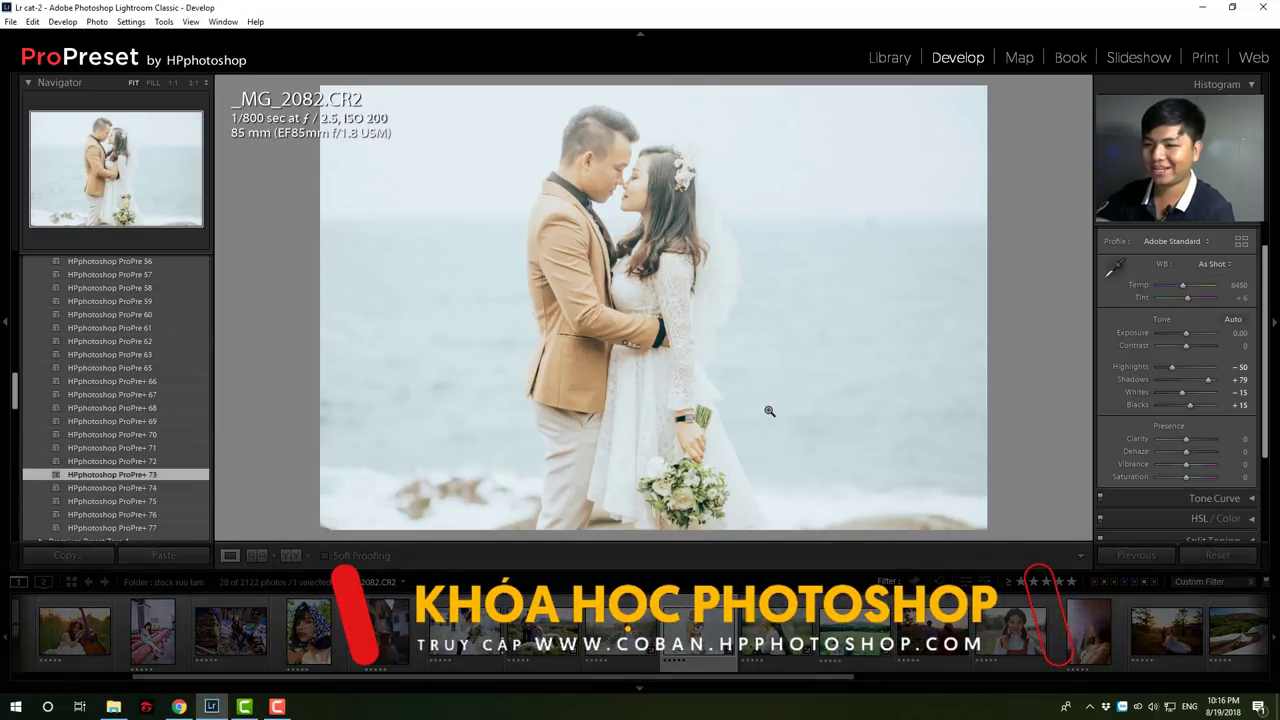
key("Left")
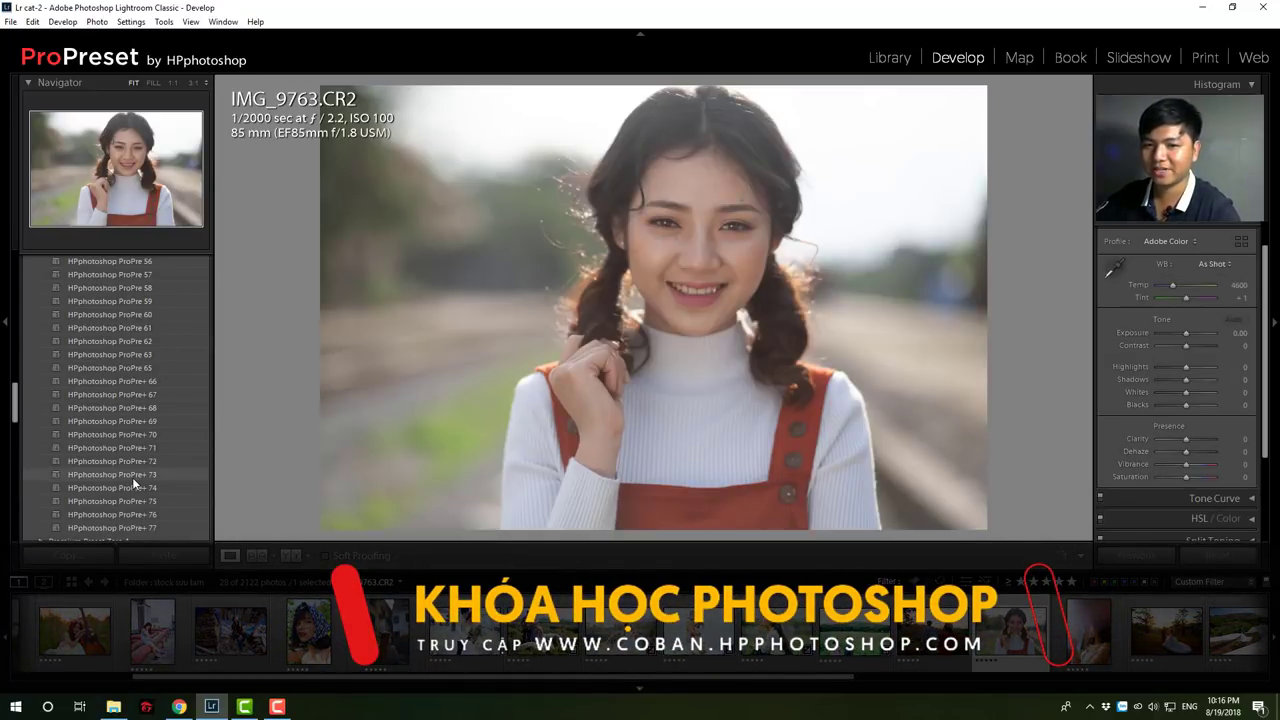
left_click(132, 477)
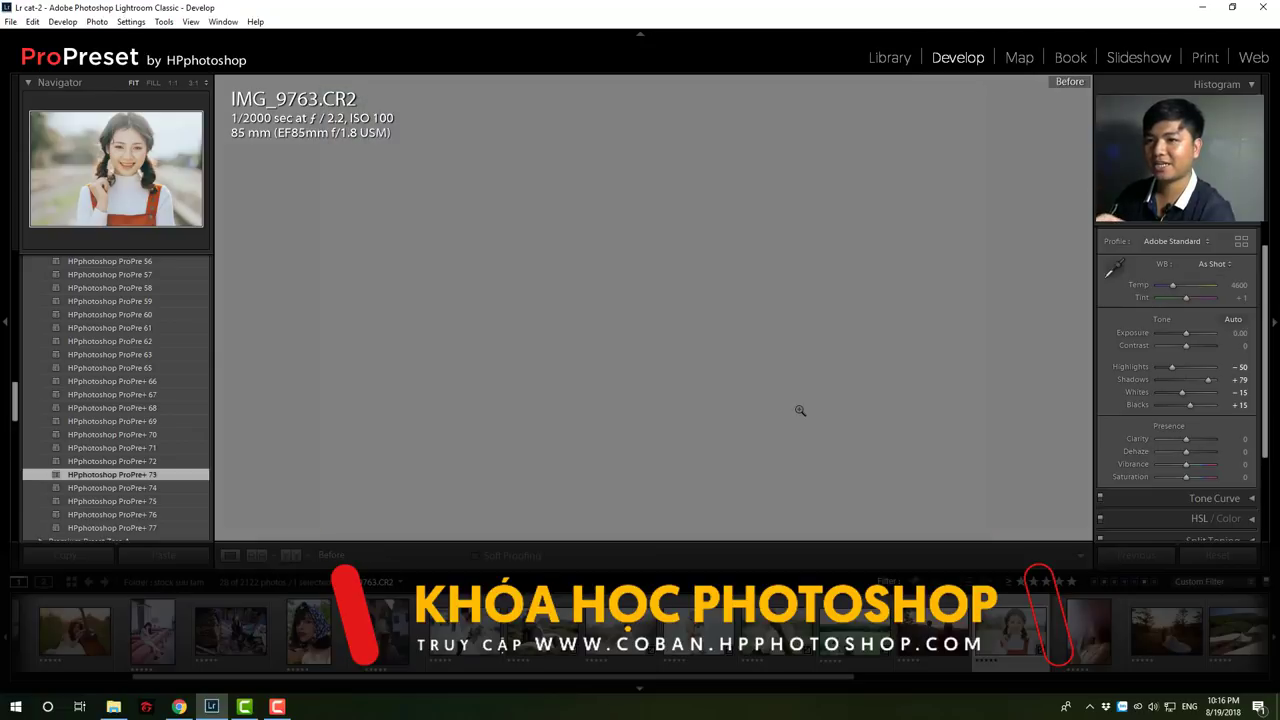
key("backslash")
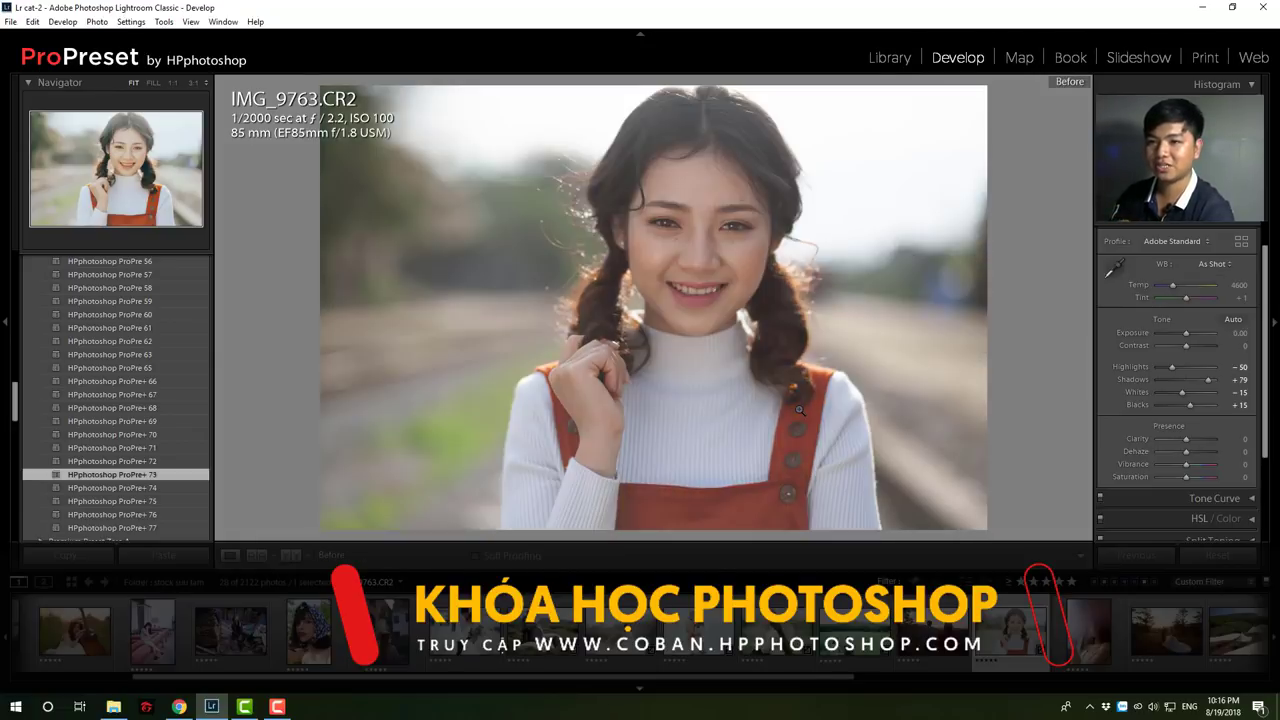
key("backslash")
key("backslash")
key("backslash")
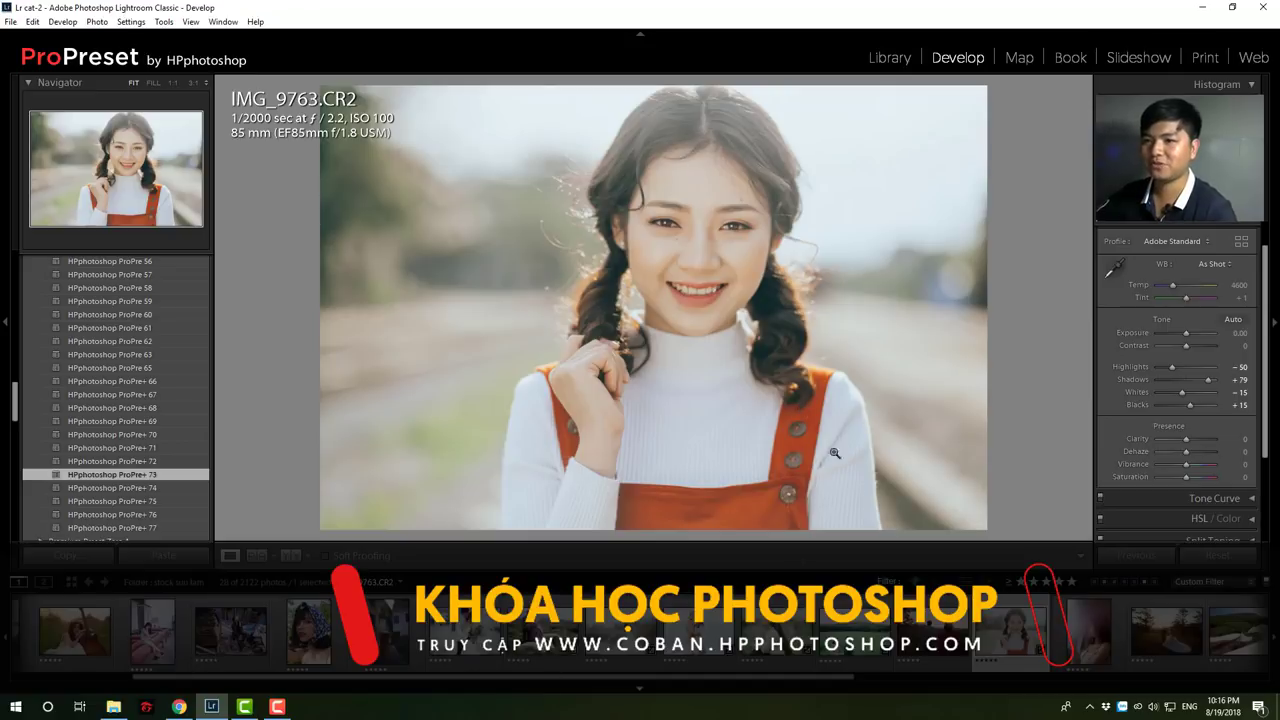
left_click_drag(828, 678, 1013, 680)
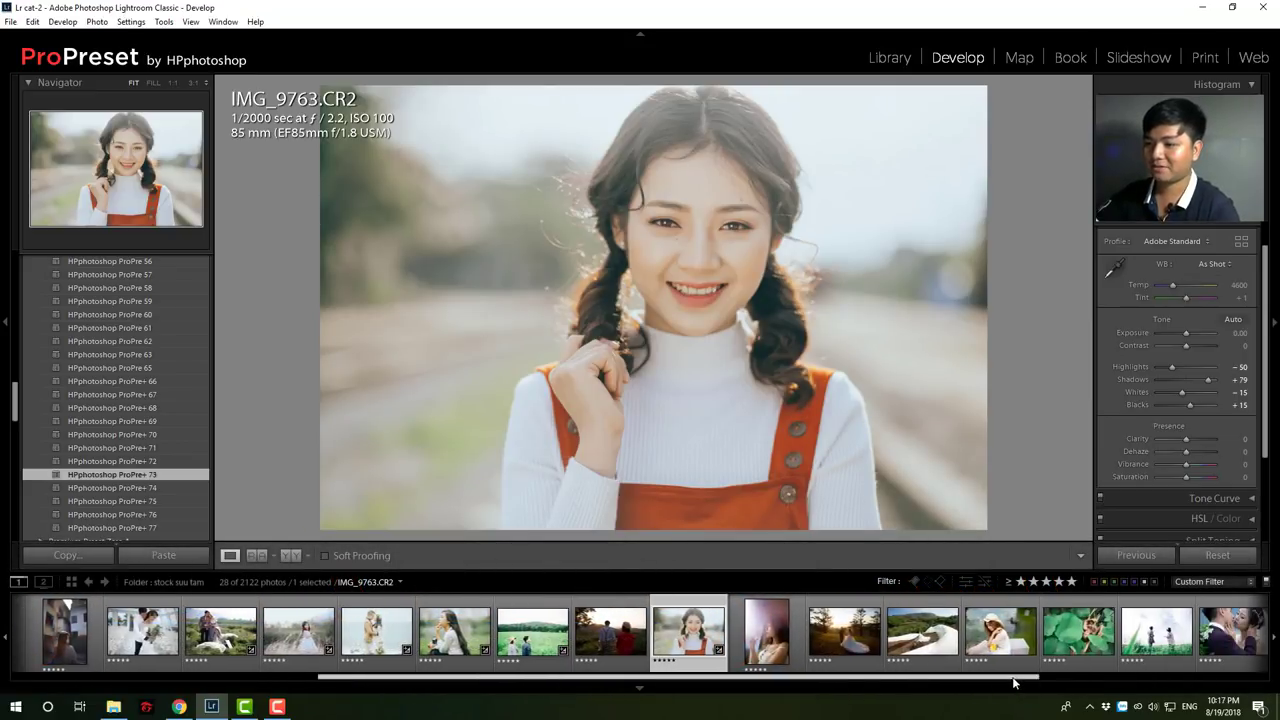
left_click(1217, 555)
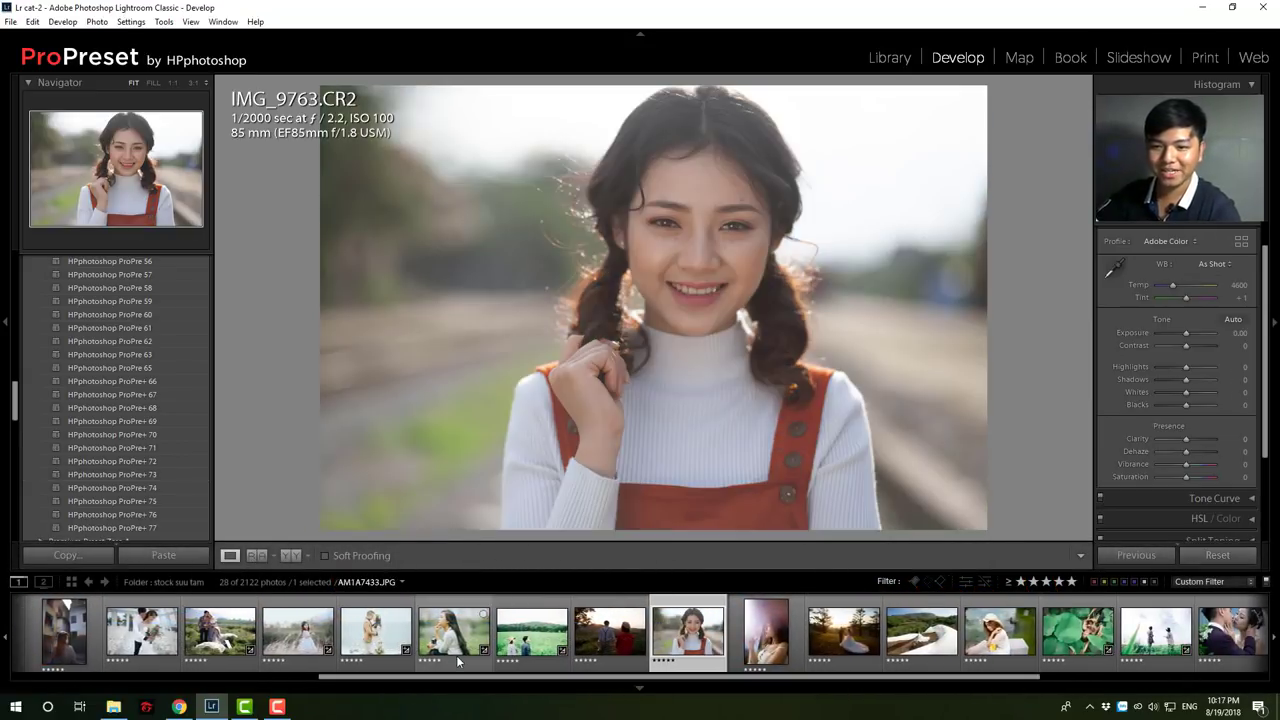
Apply the teal ProPre+ 74 preset to the camera portrait AM1A7433 and the lotus photo 338A9815
left_click(458, 660)
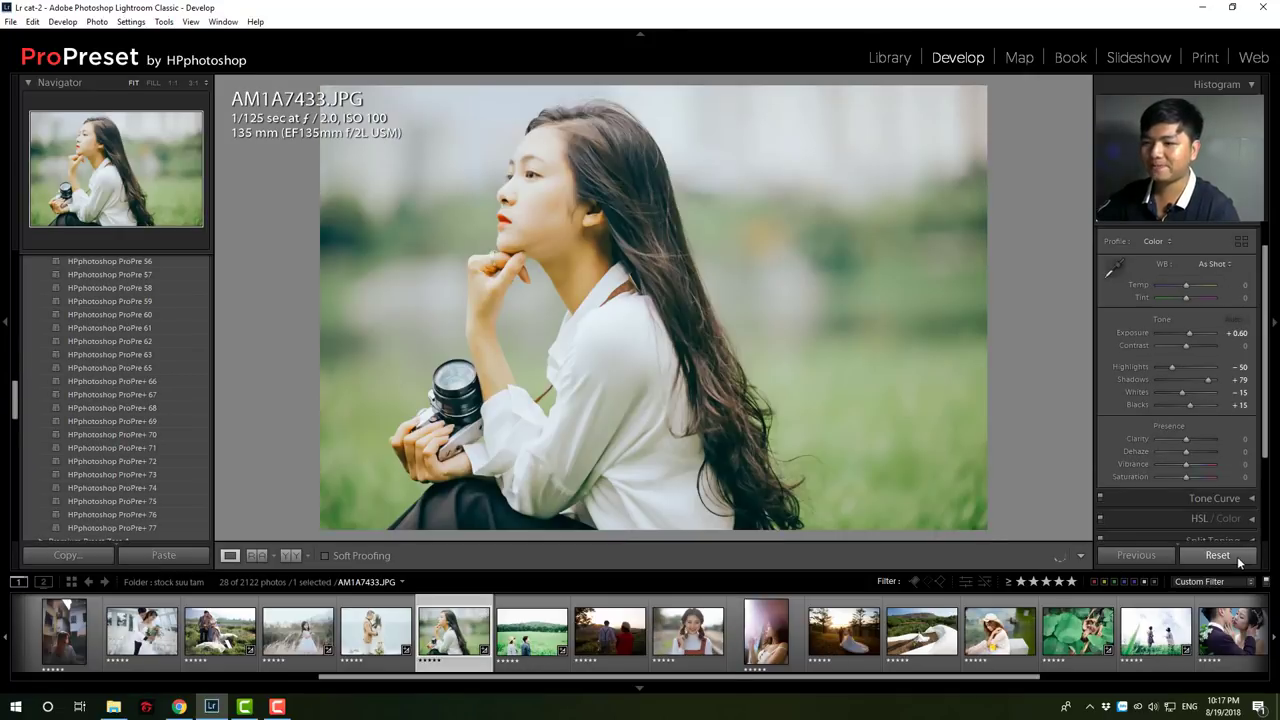
left_click(149, 488)
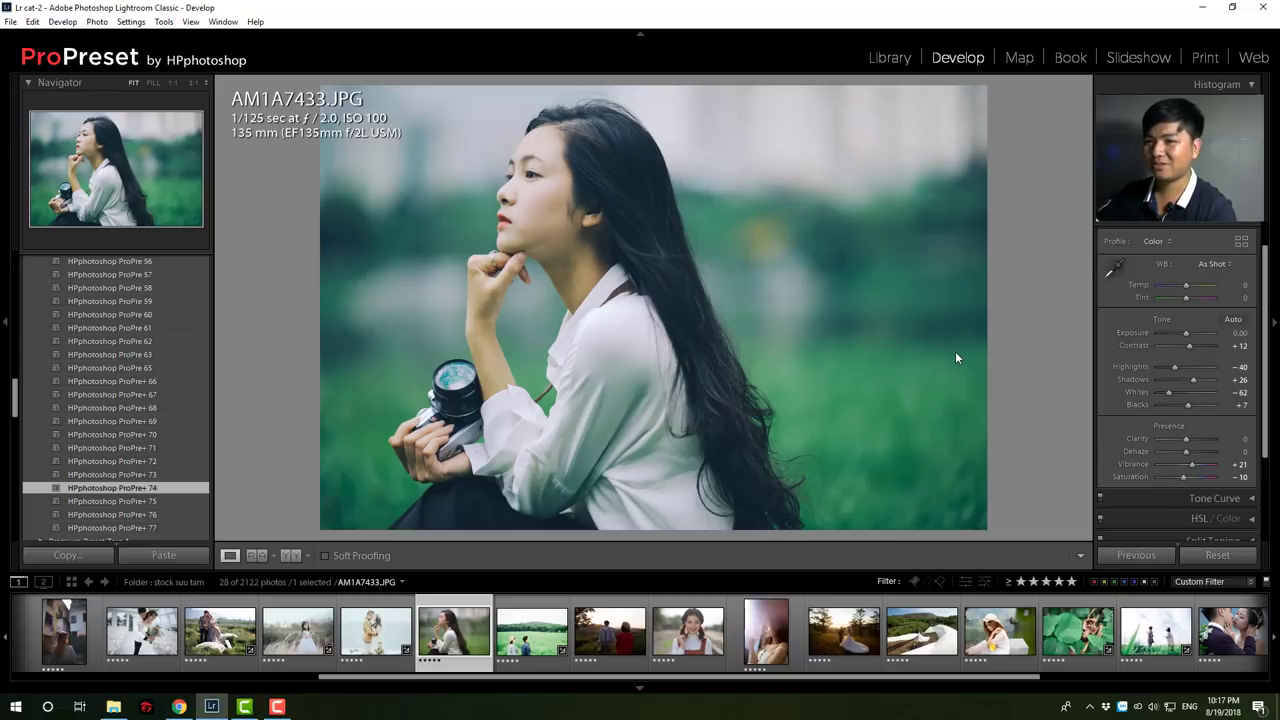
left_click(1078, 630)
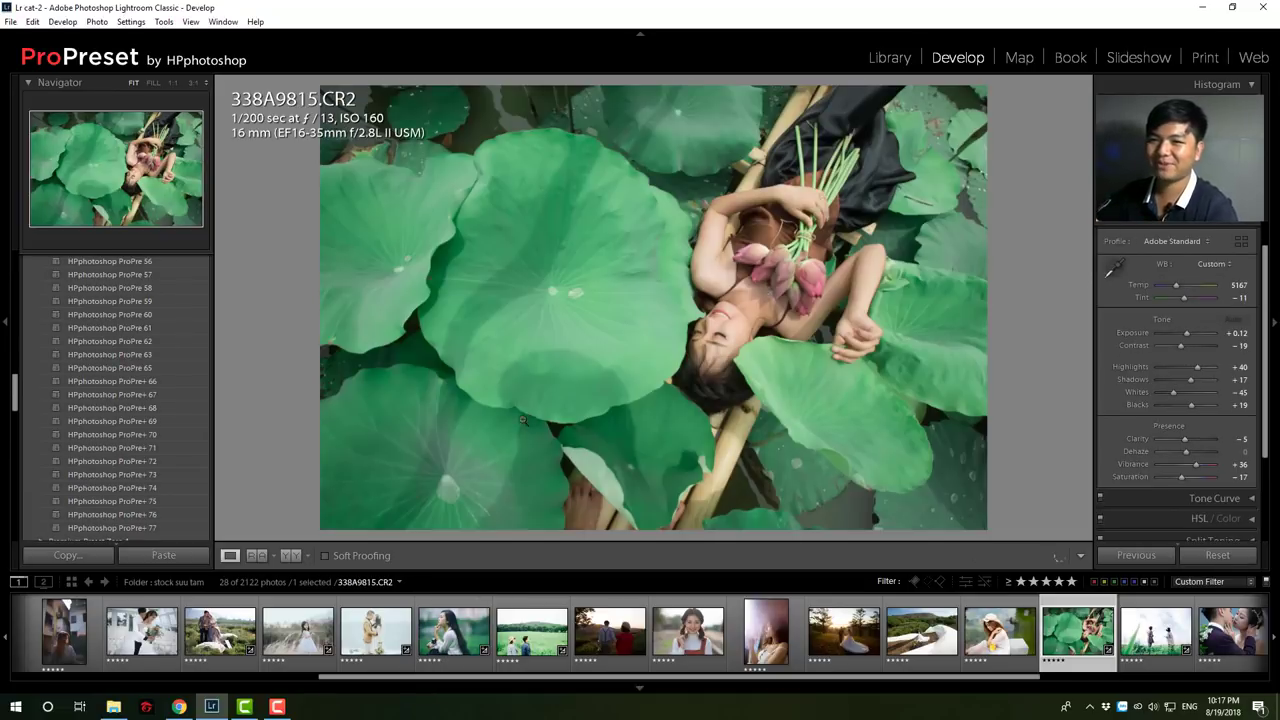
left_click(157, 487)
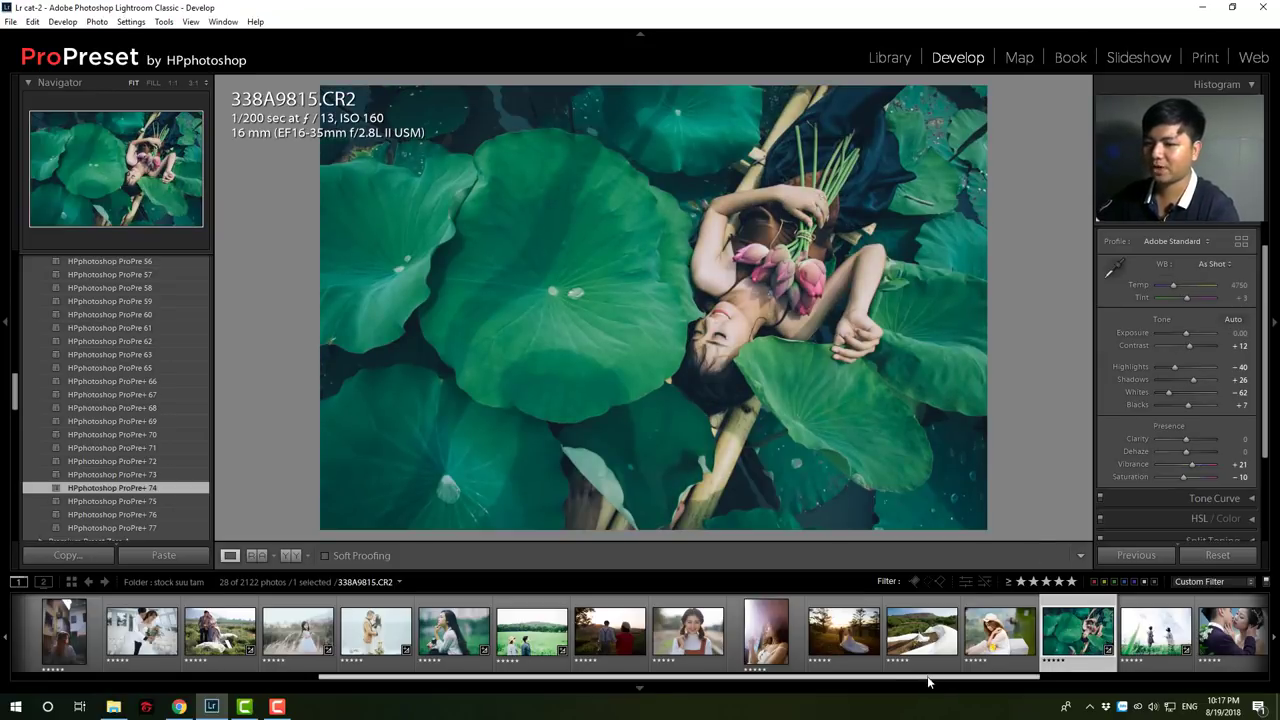
Test exposure +0.36 and temperature 5500 on the lotus photo, then revert it to plain ProPre+ 74
left_click_drag(928, 681, 1126, 681)
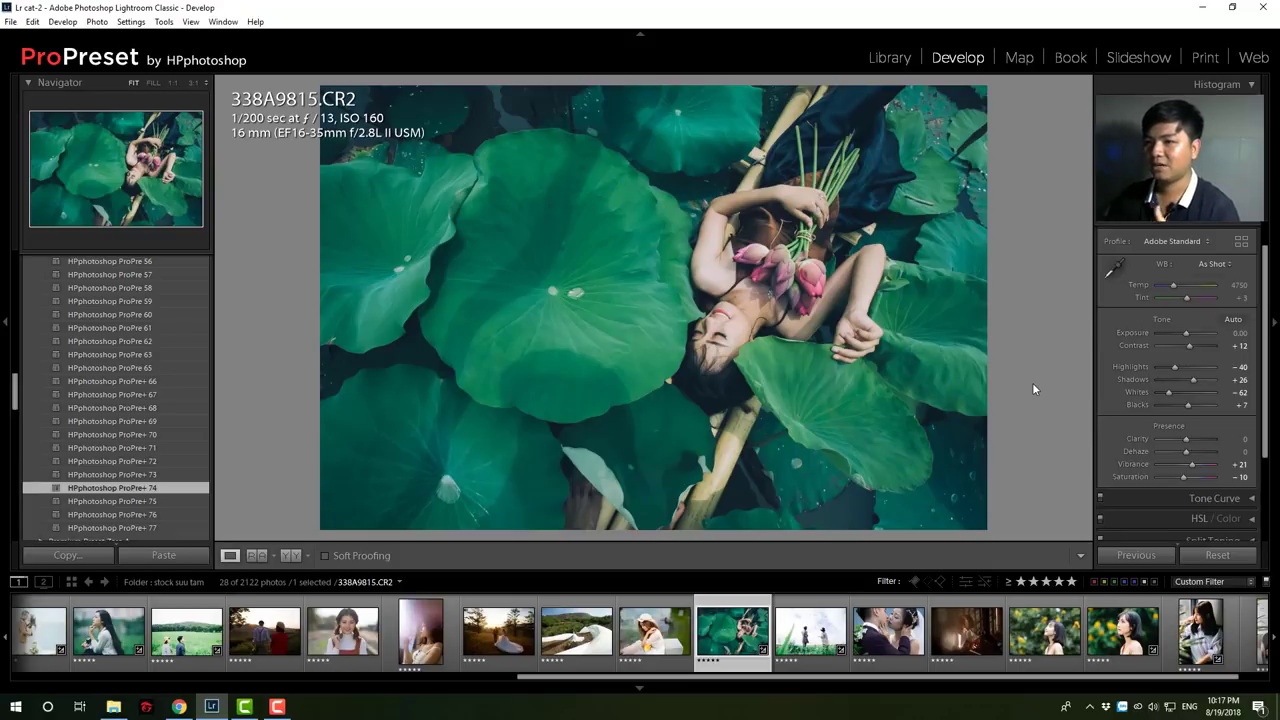
left_click(1188, 334)
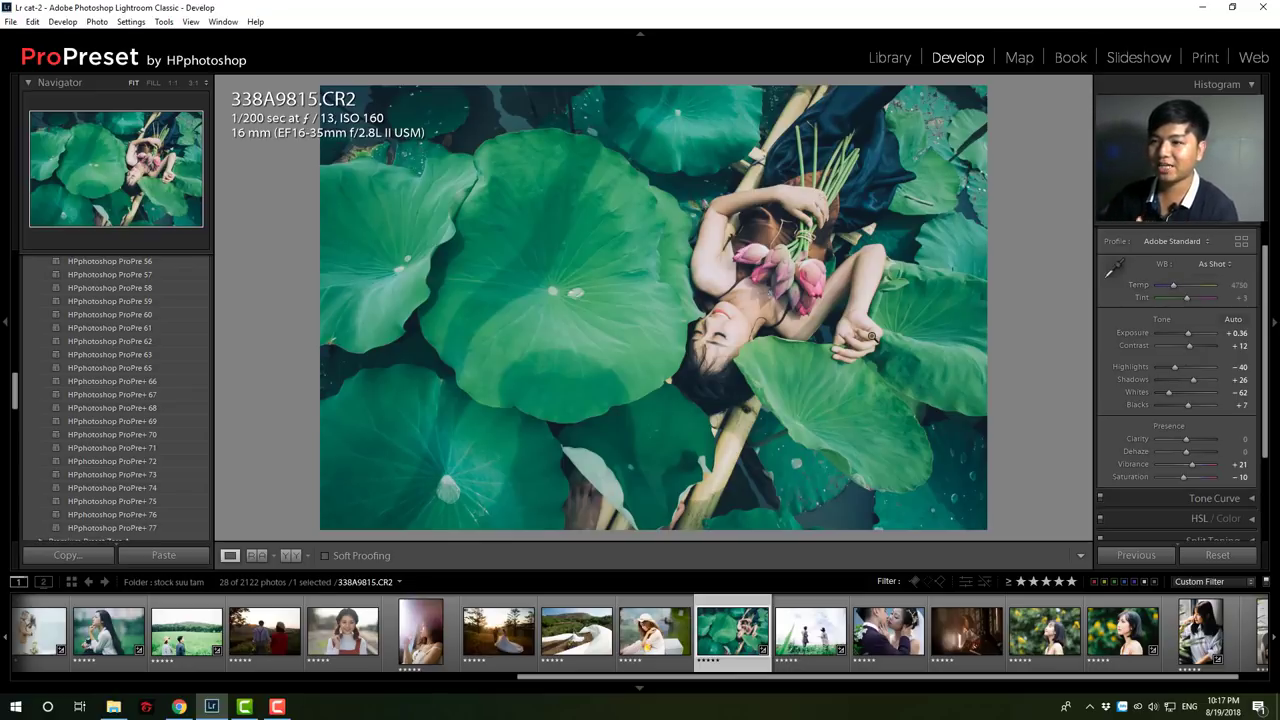
left_click(1173, 291)
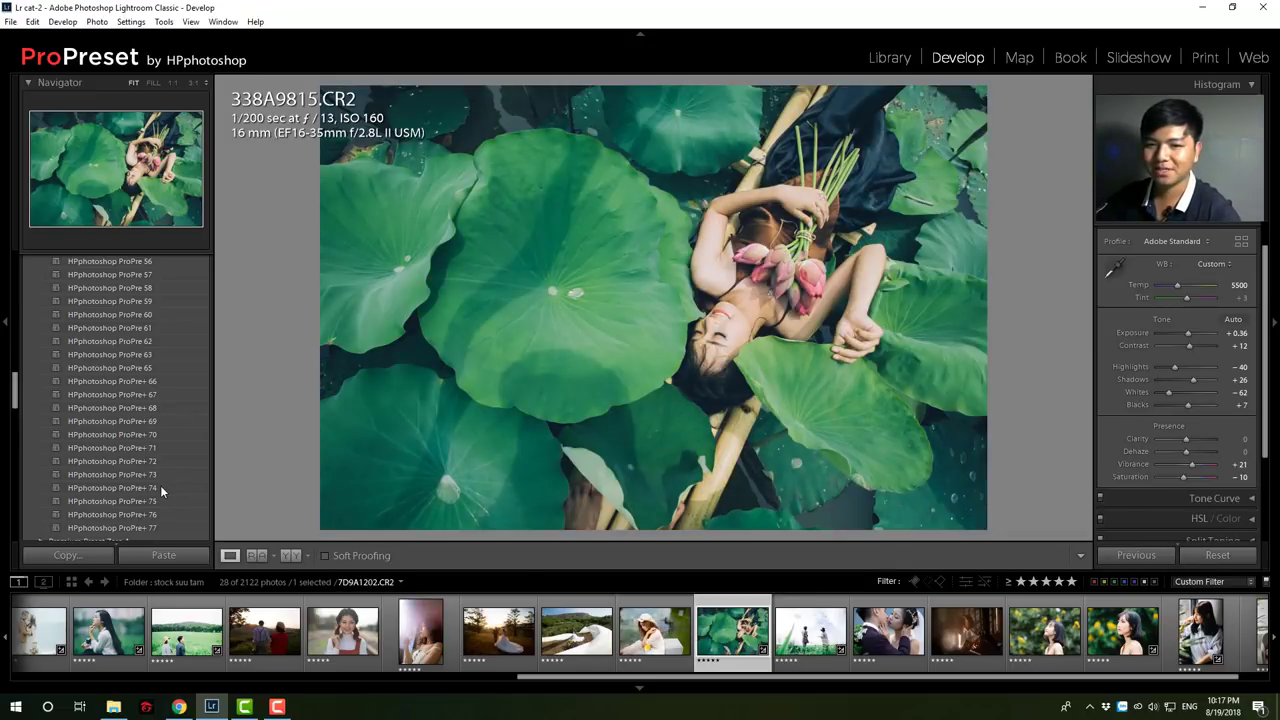
left_click(160, 487)
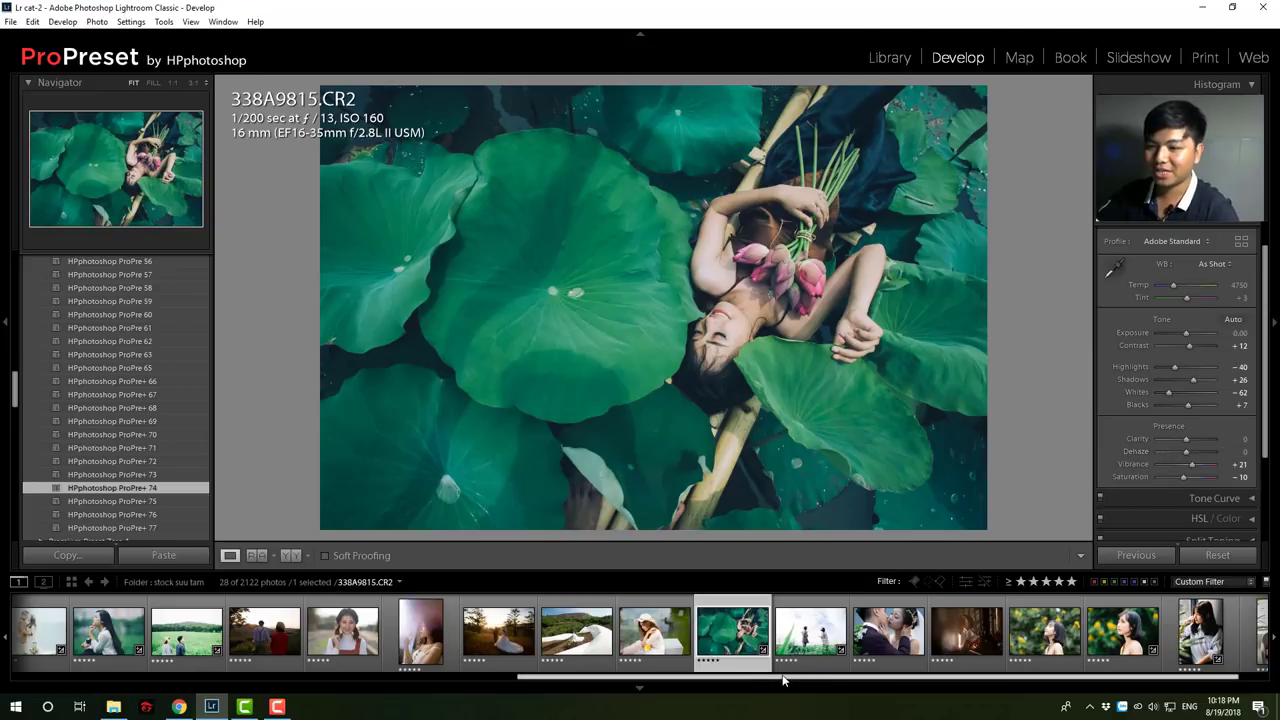
left_click_drag(856, 684, 884, 684)
left_click(994, 632)
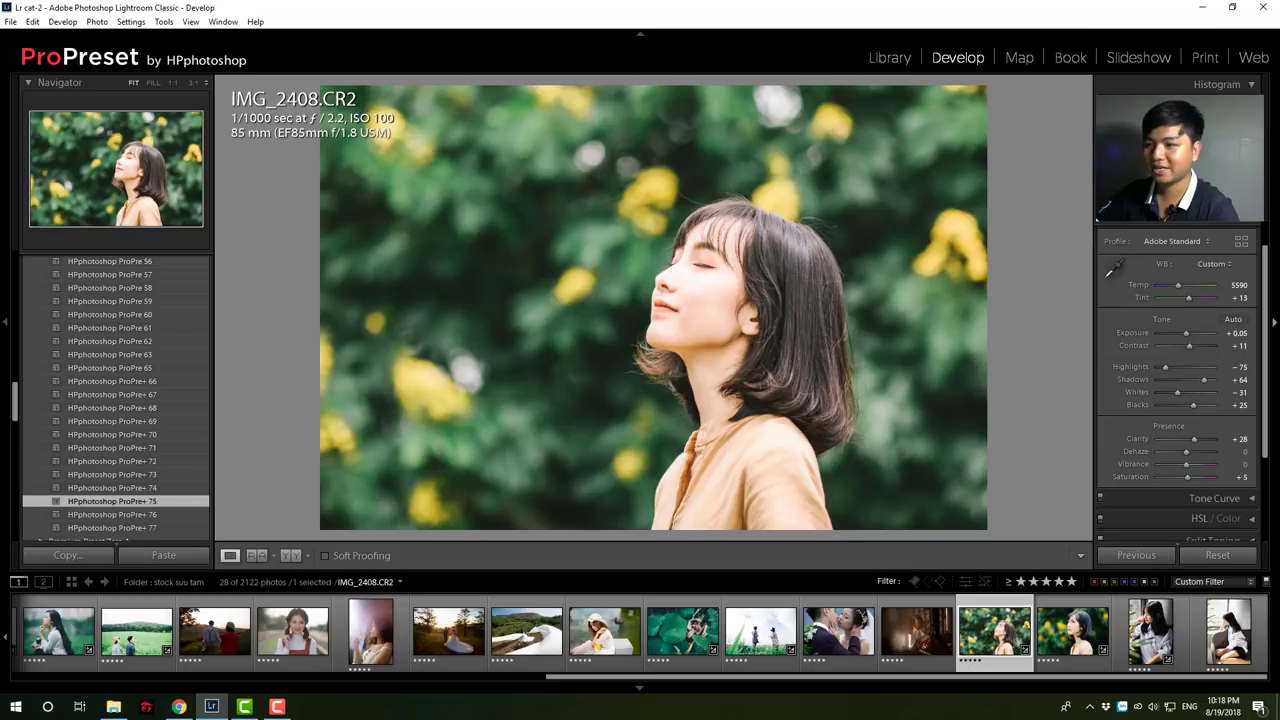
Reset IMG_2408, give it and IMG_2465 the ProPre+ 75 preset, then open DUDU1259.CR2
left_click(1217, 555)
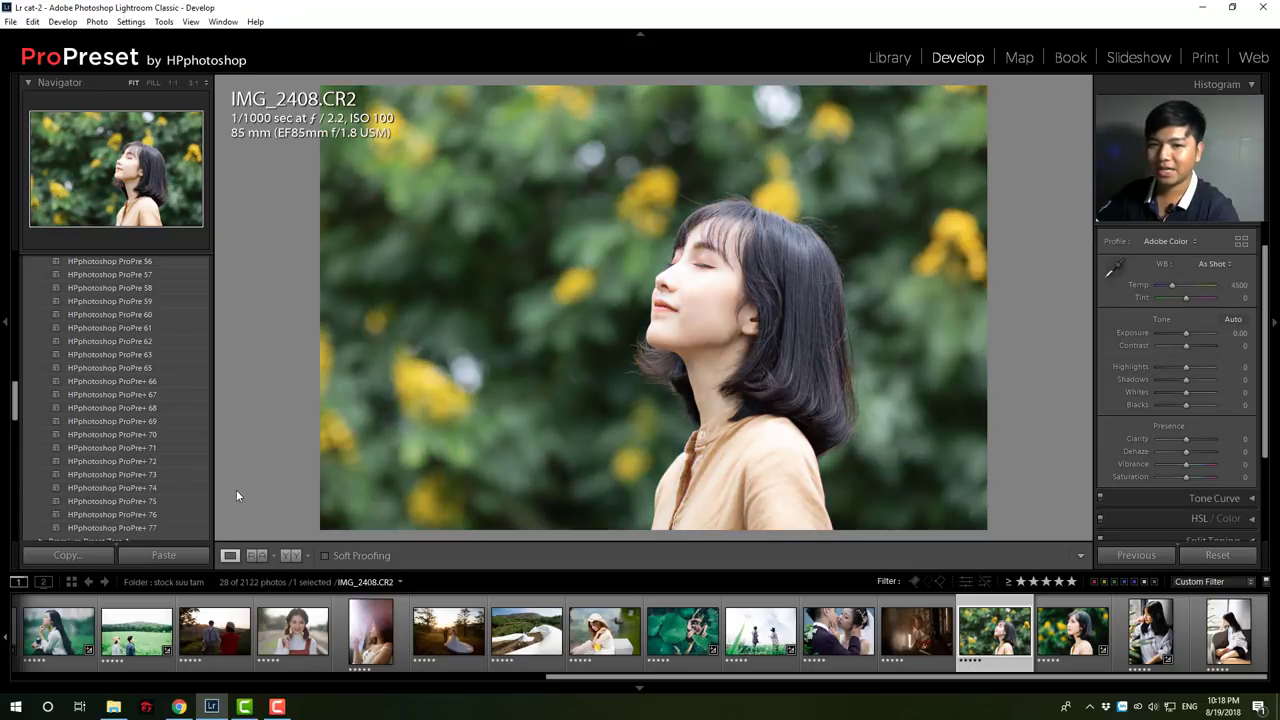
left_click(166, 501)
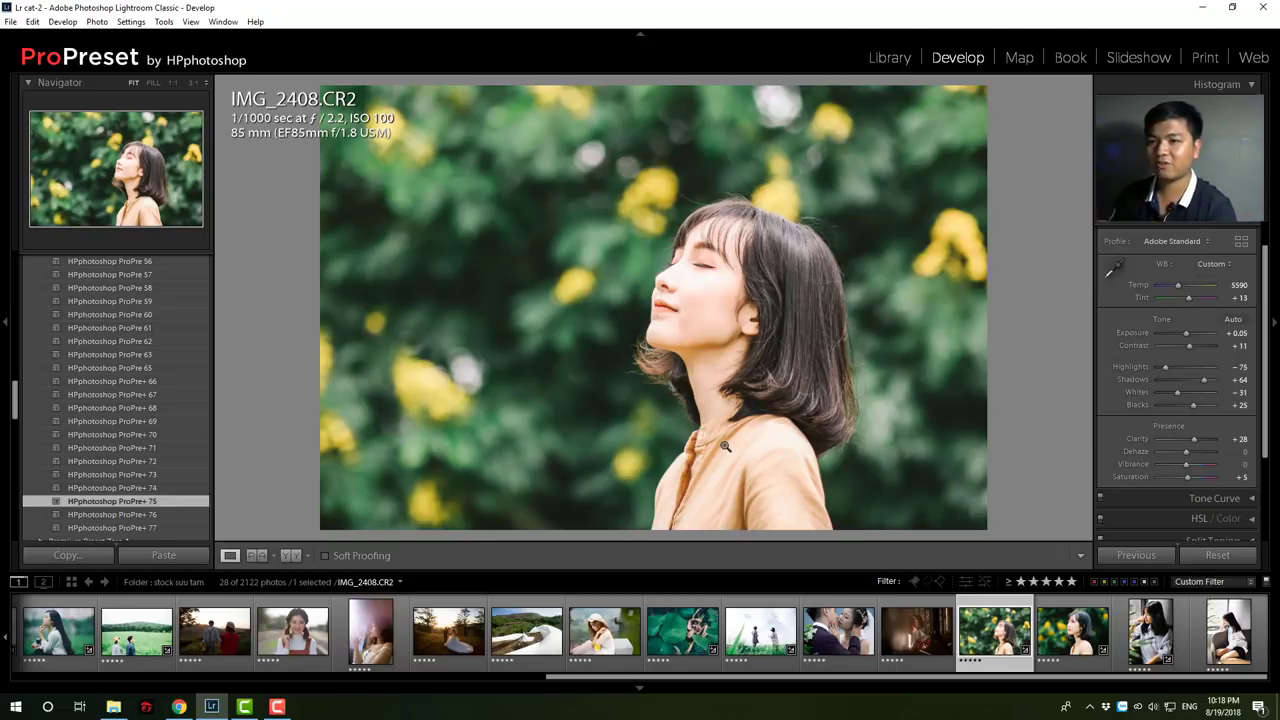
left_click(1072, 630)
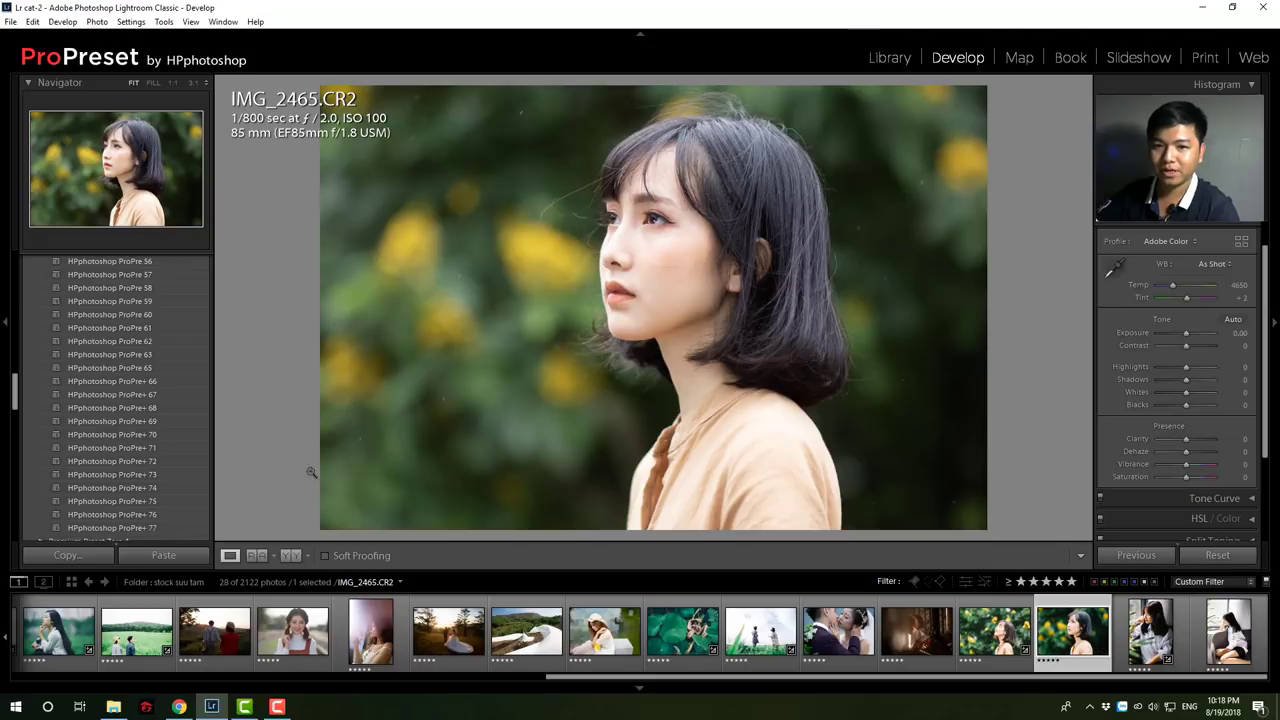
left_click(126, 503)
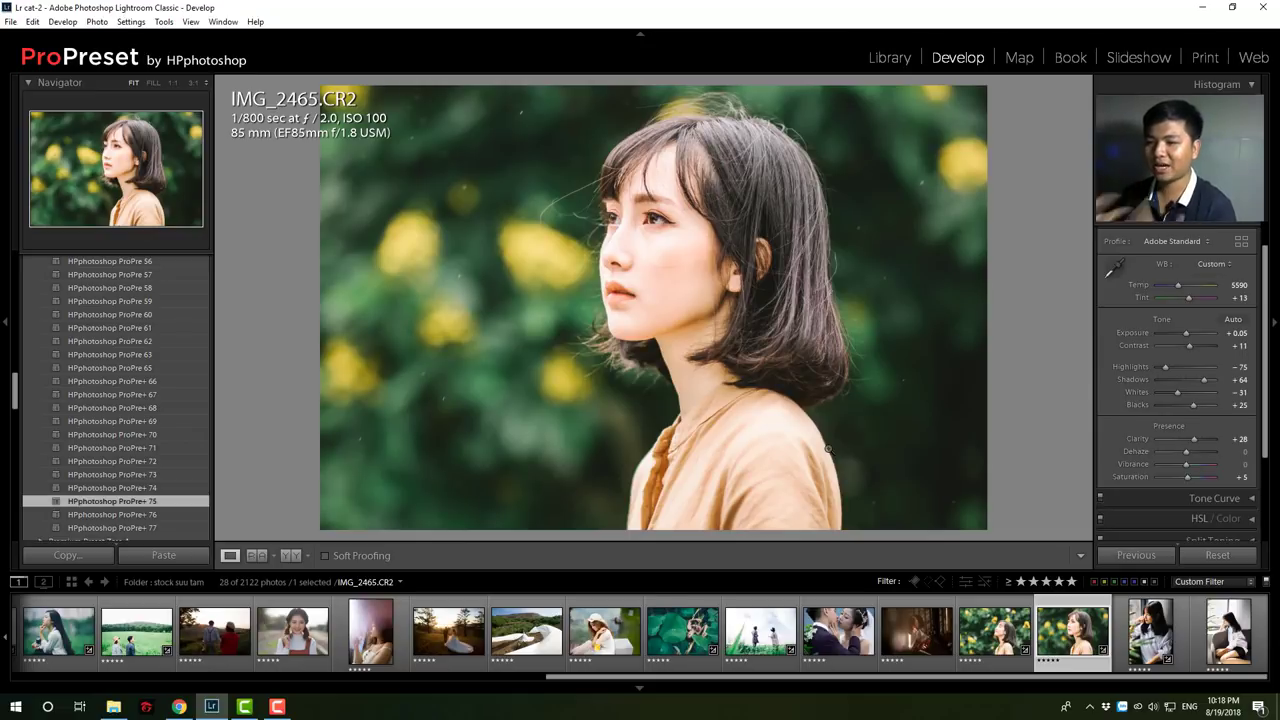
left_click(838, 630)
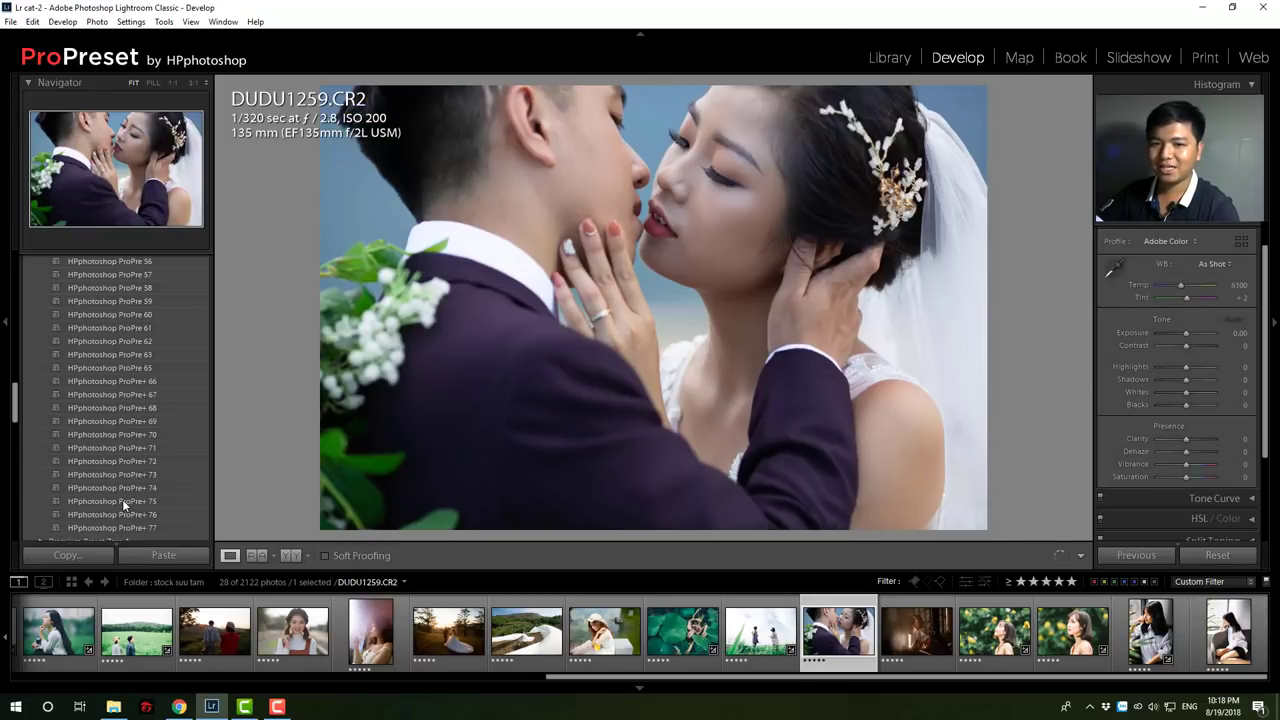
Apply ProPre+ 75 to the DUDU1259 wedding photo and raise exposure to +0.83
left_click(124, 503)
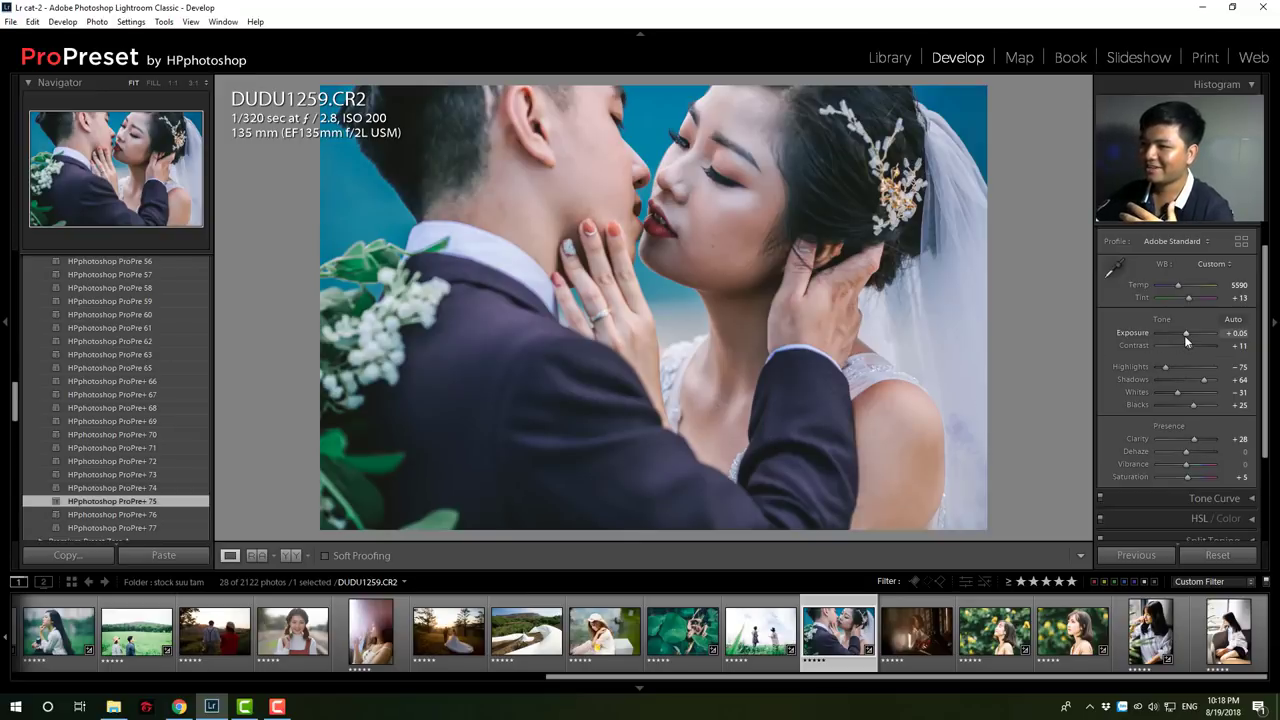
left_click_drag(1185, 338, 1189, 340)
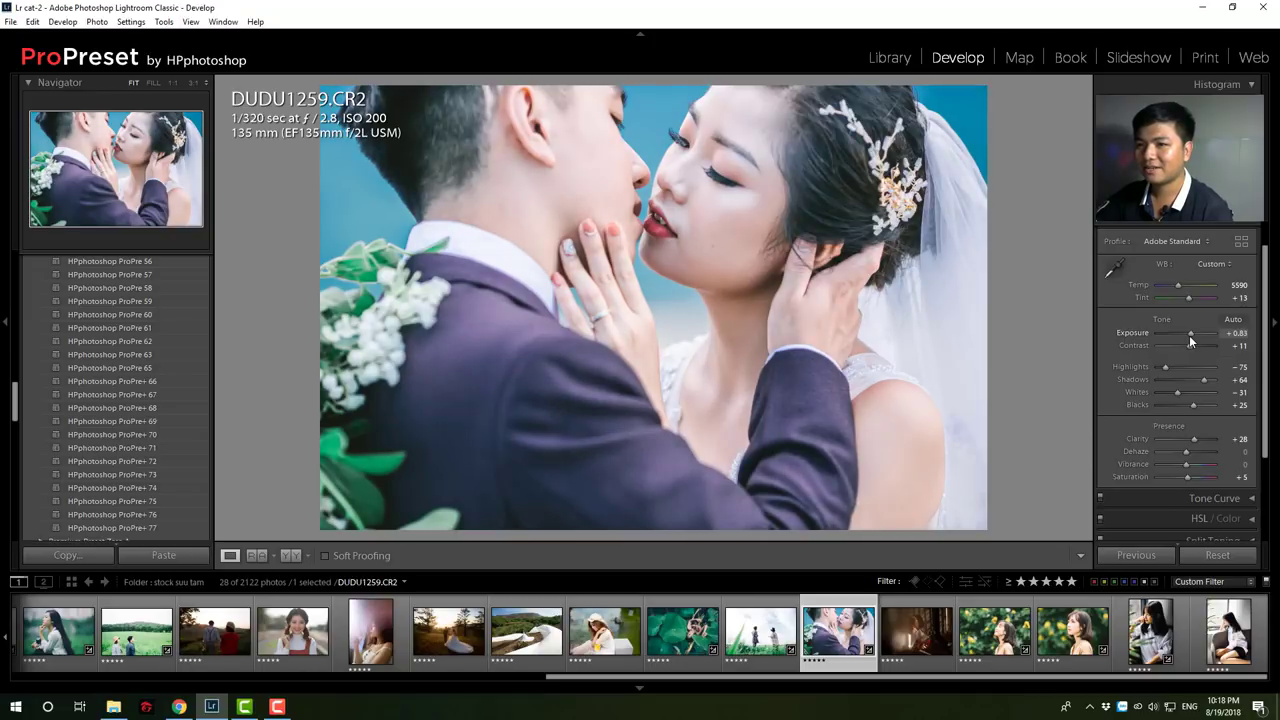
left_click_drag(1190, 342, 1192, 342)
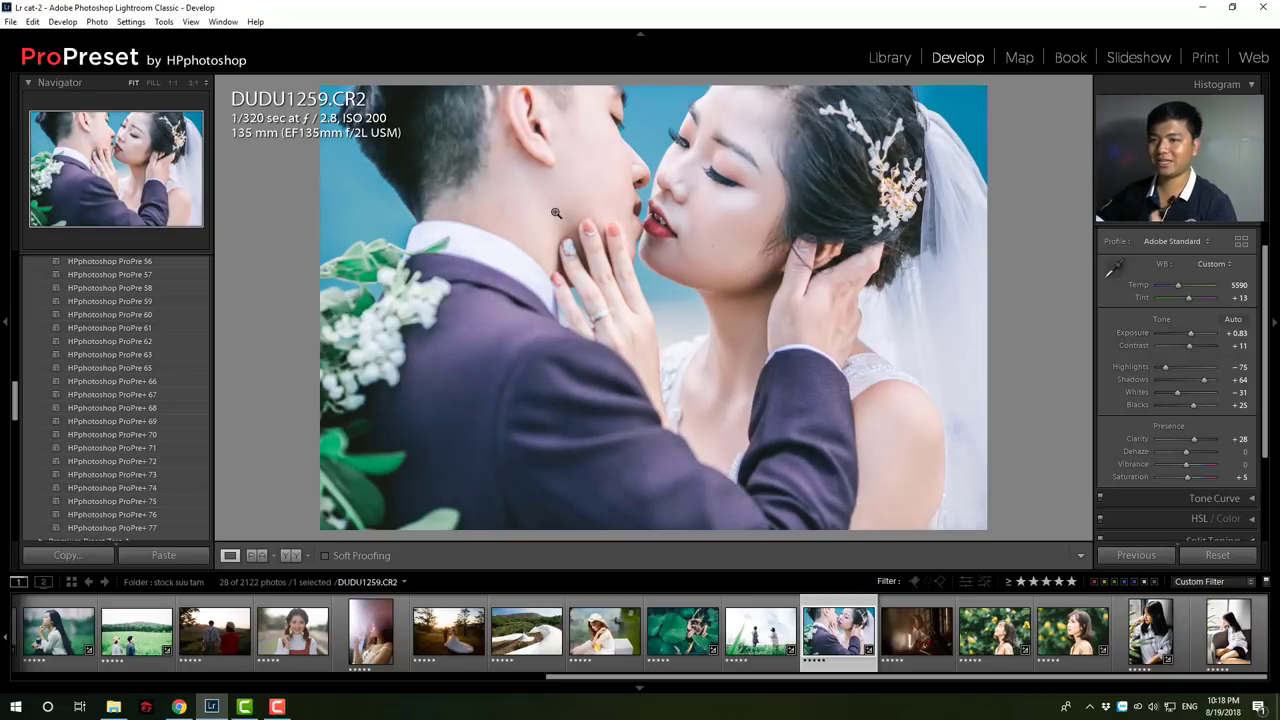
Compare the wedding photo before and after at 1:1, then open 7D9A1202.CR2
key("backslash")
key("backslash")
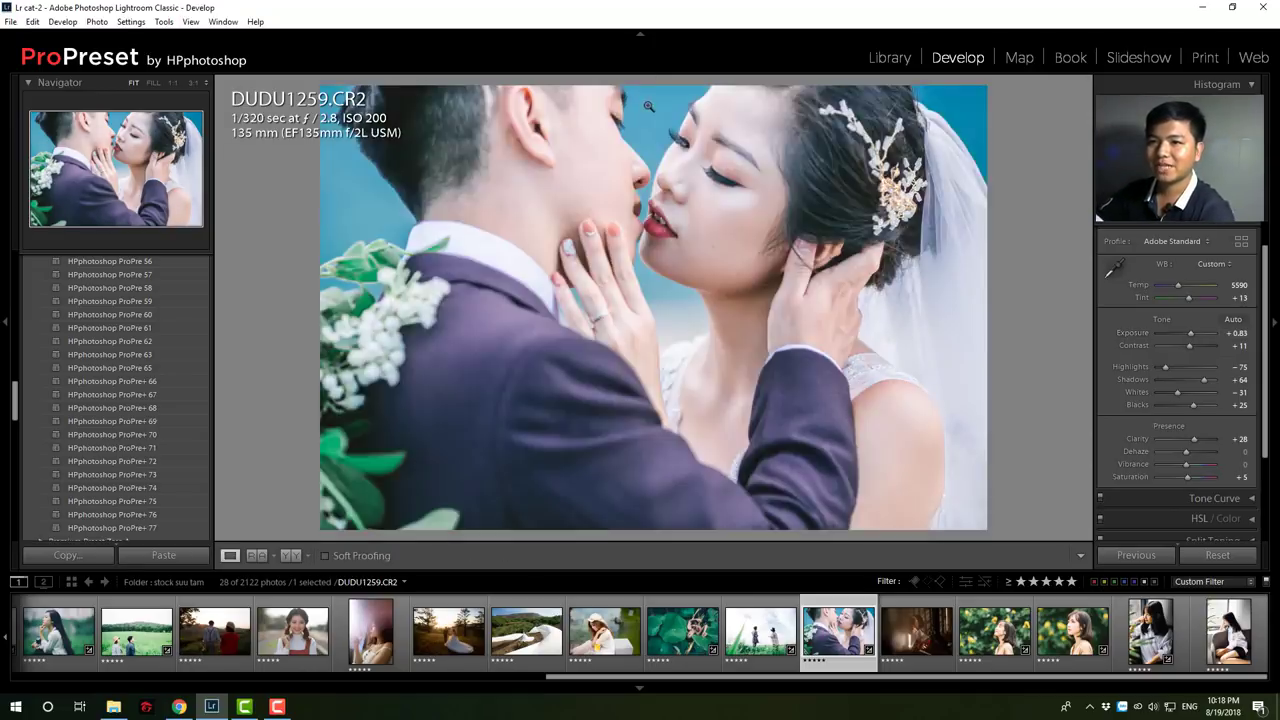
key("backslash")
key("backslash")
left_click(650, 105)
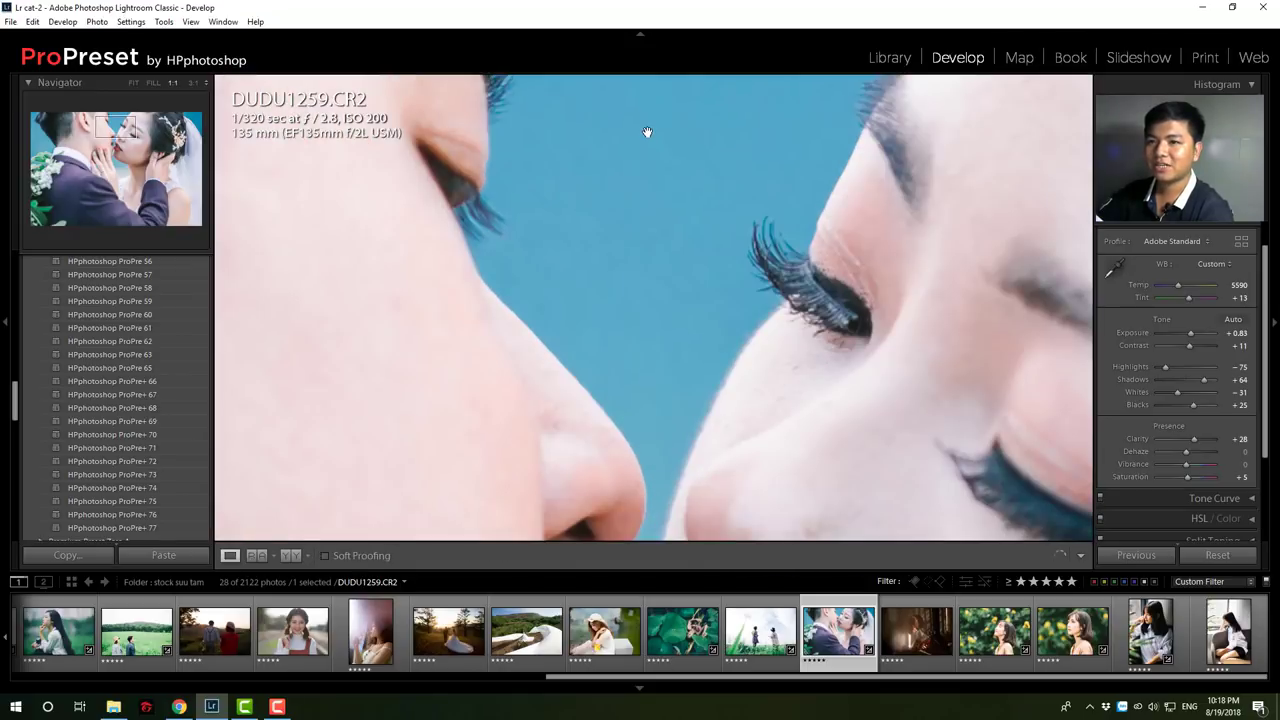
key("backslash")
key("backslash")
key("backslash")
key("backslash")
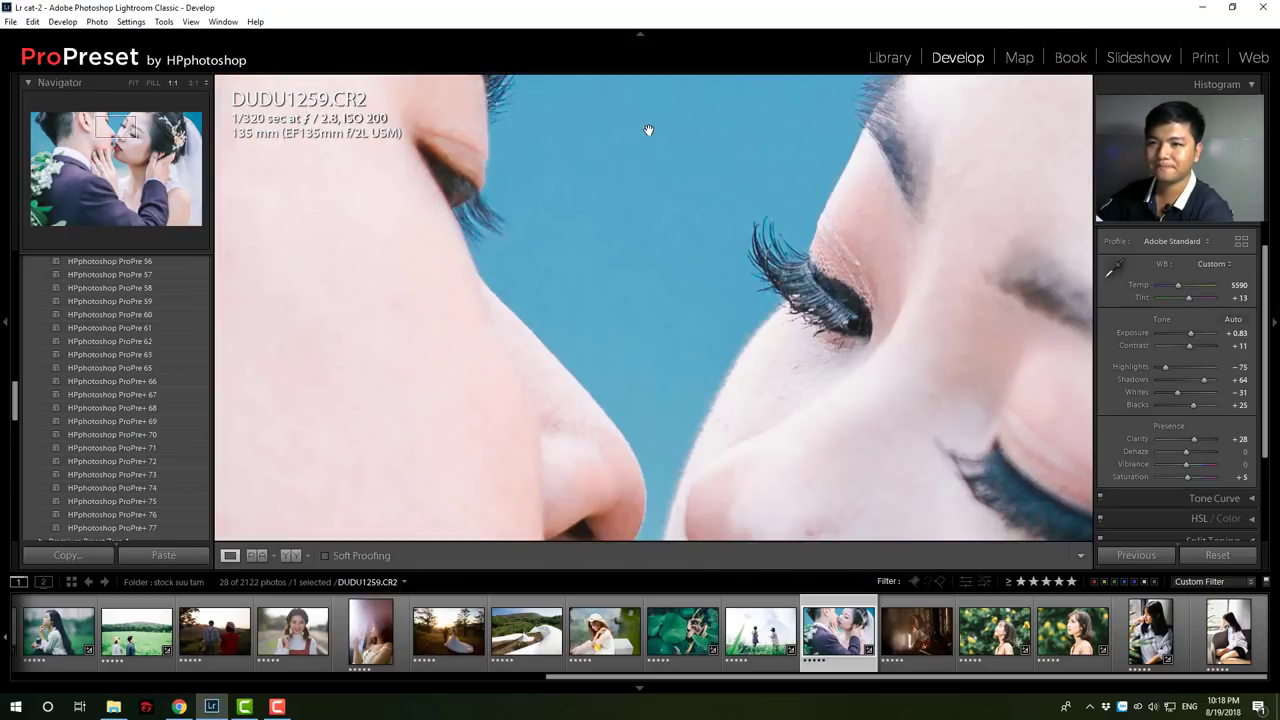
left_click(648, 130)
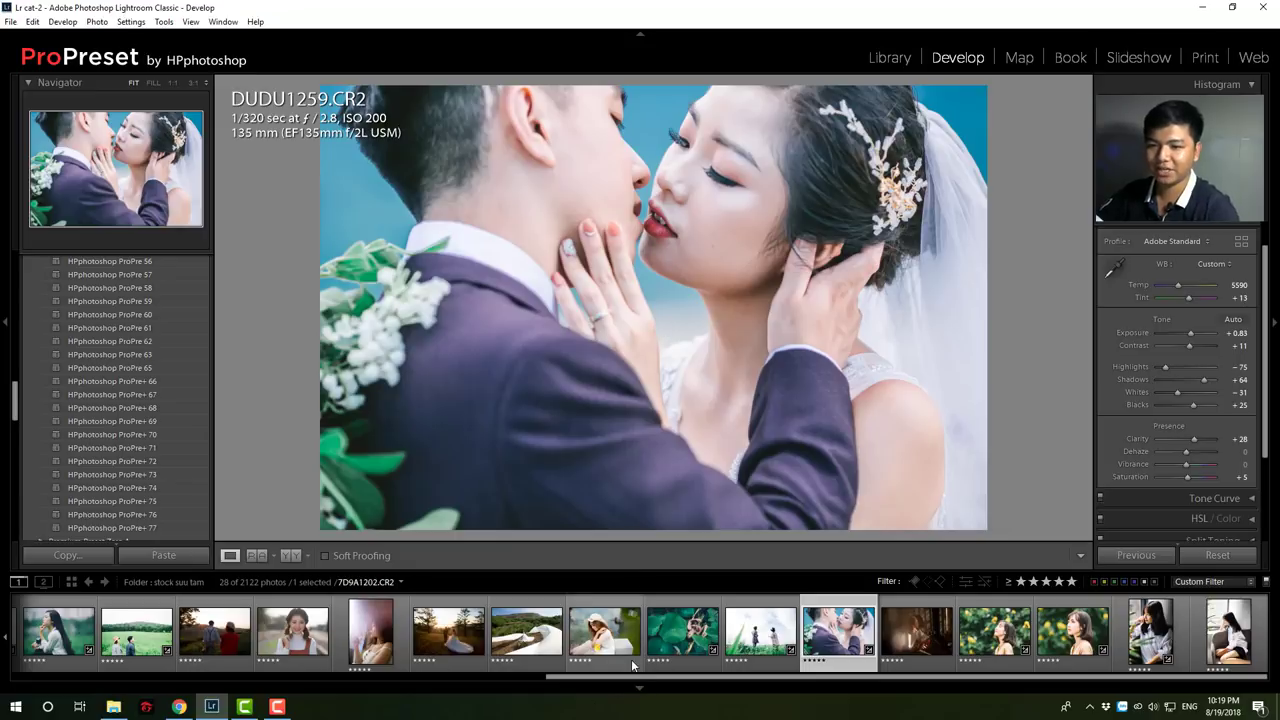
left_click(604, 630)
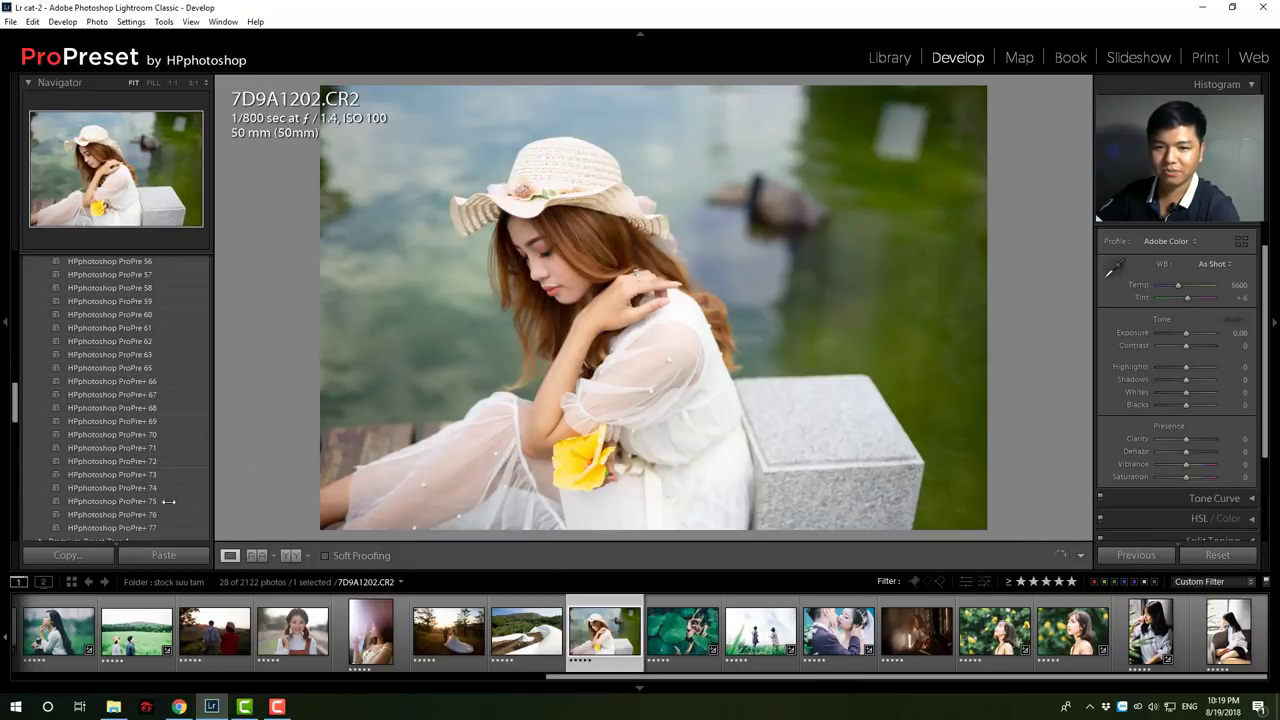
Try ProPre+ 75 and ProPre+ 74 on the straw-hat portrait, settling back on ProPre+ 75
left_click(184, 506)
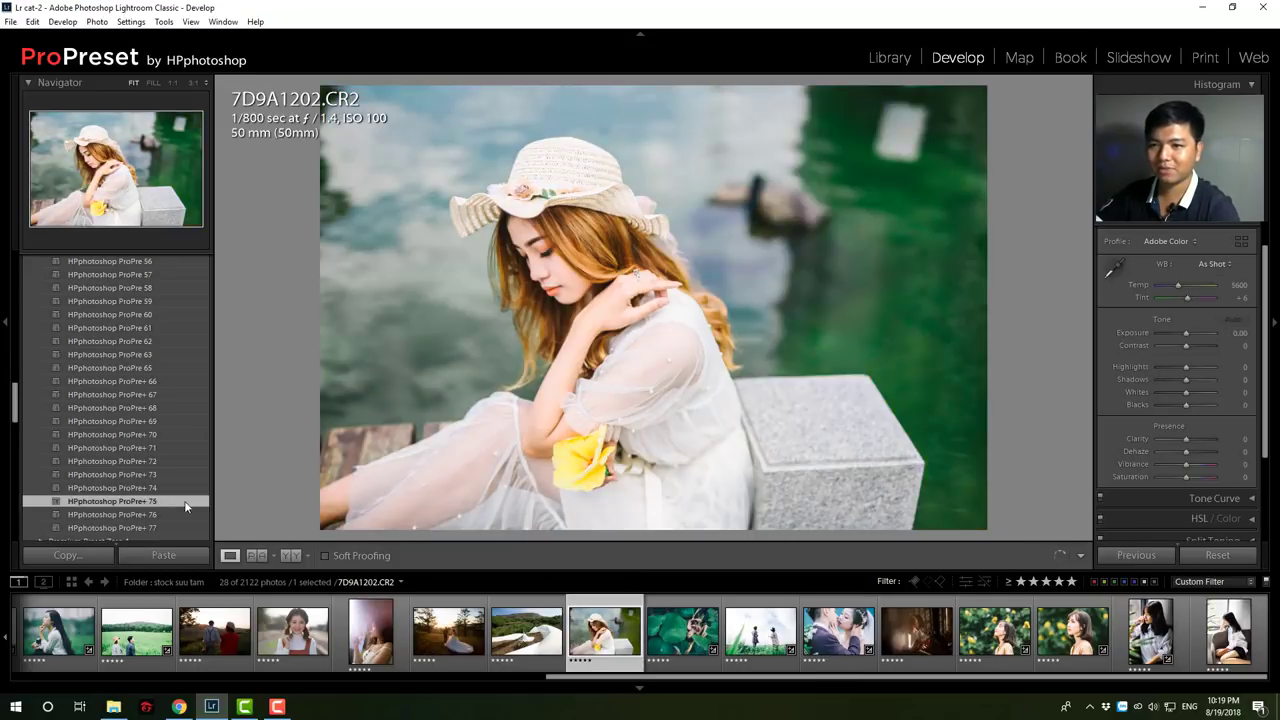
left_click(588, 318)
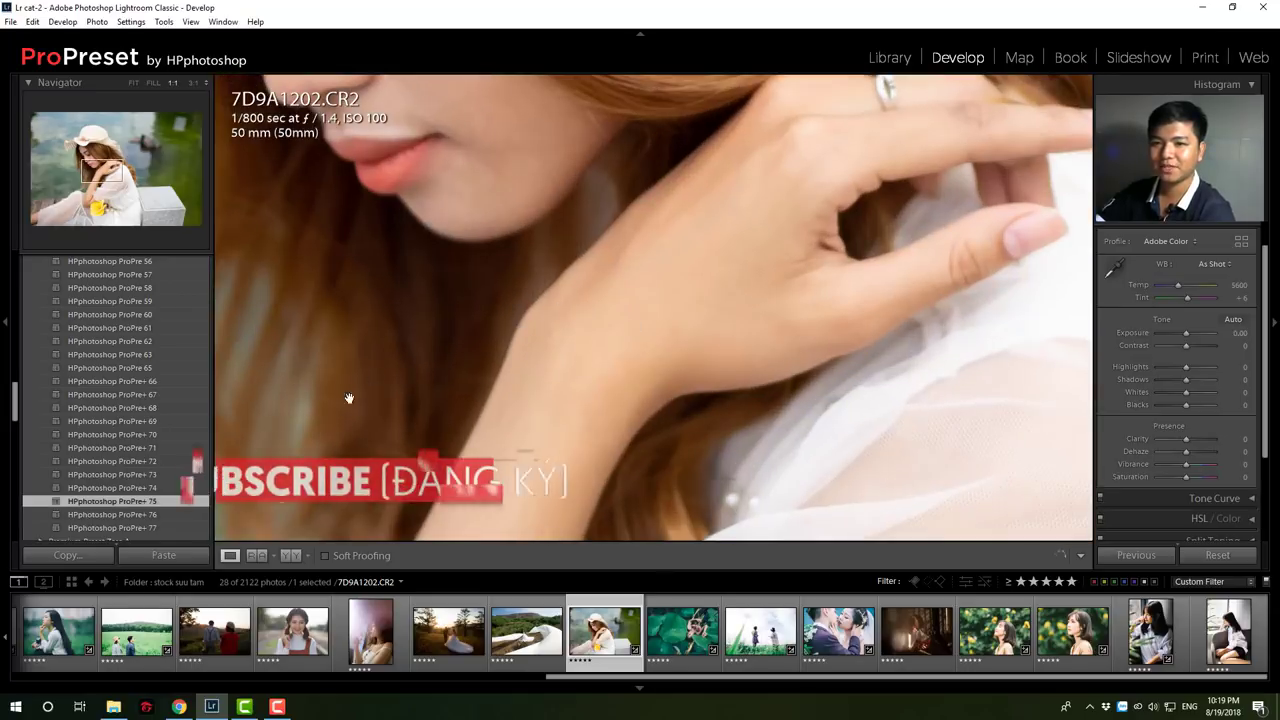
key("backslash")
key("backslash")
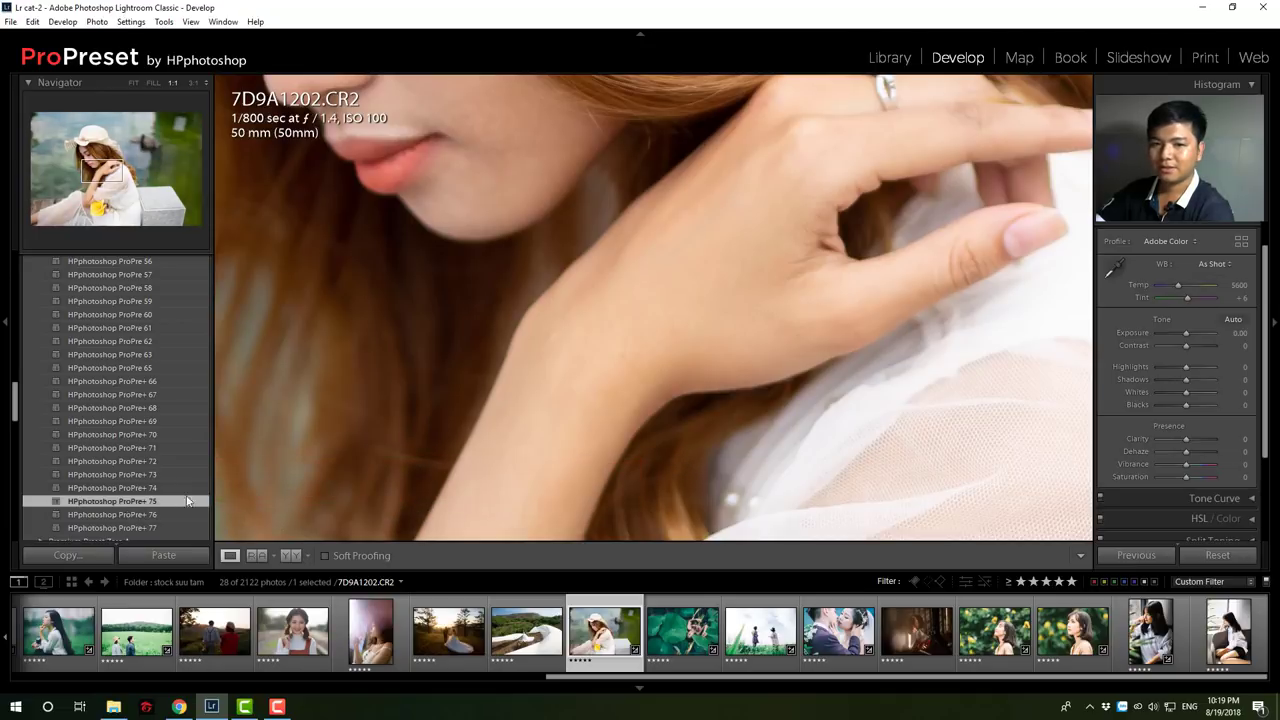
left_click(155, 489)
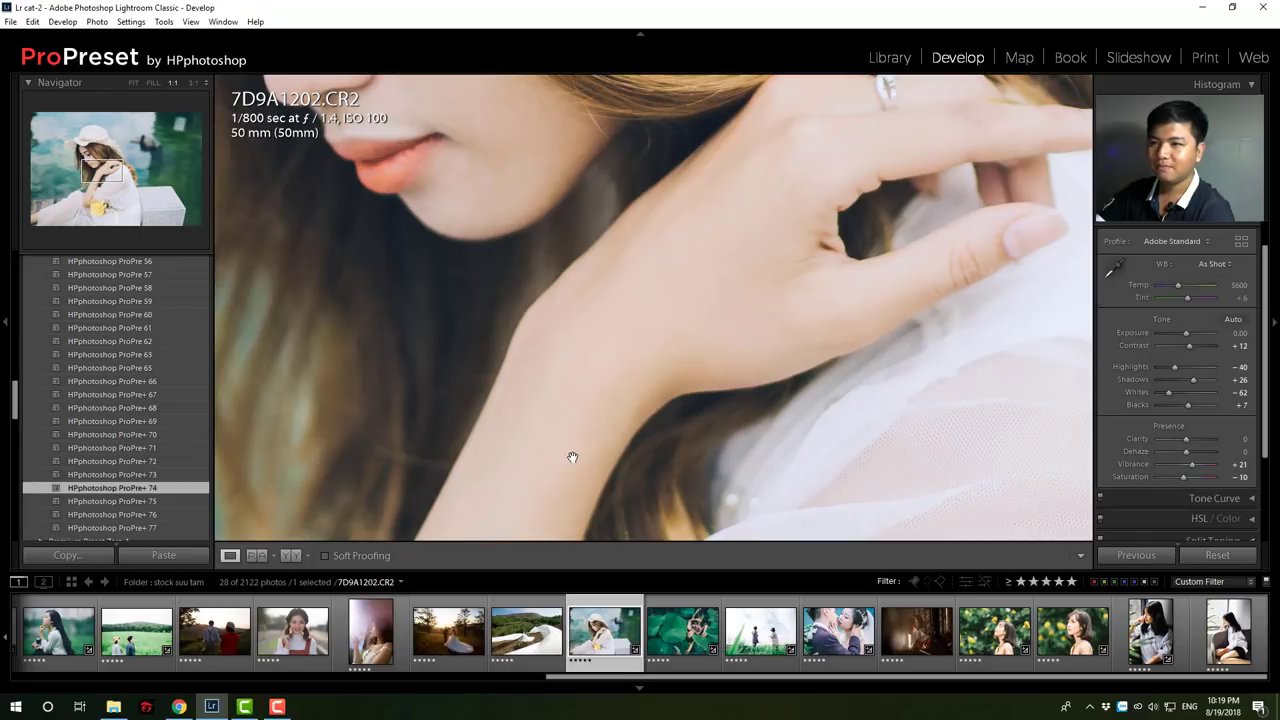
key("Down")
left_click(614, 279)
Compare before and after at 1:1 around the hand and neck, then apply ProPre+ 76
left_click(610, 317)
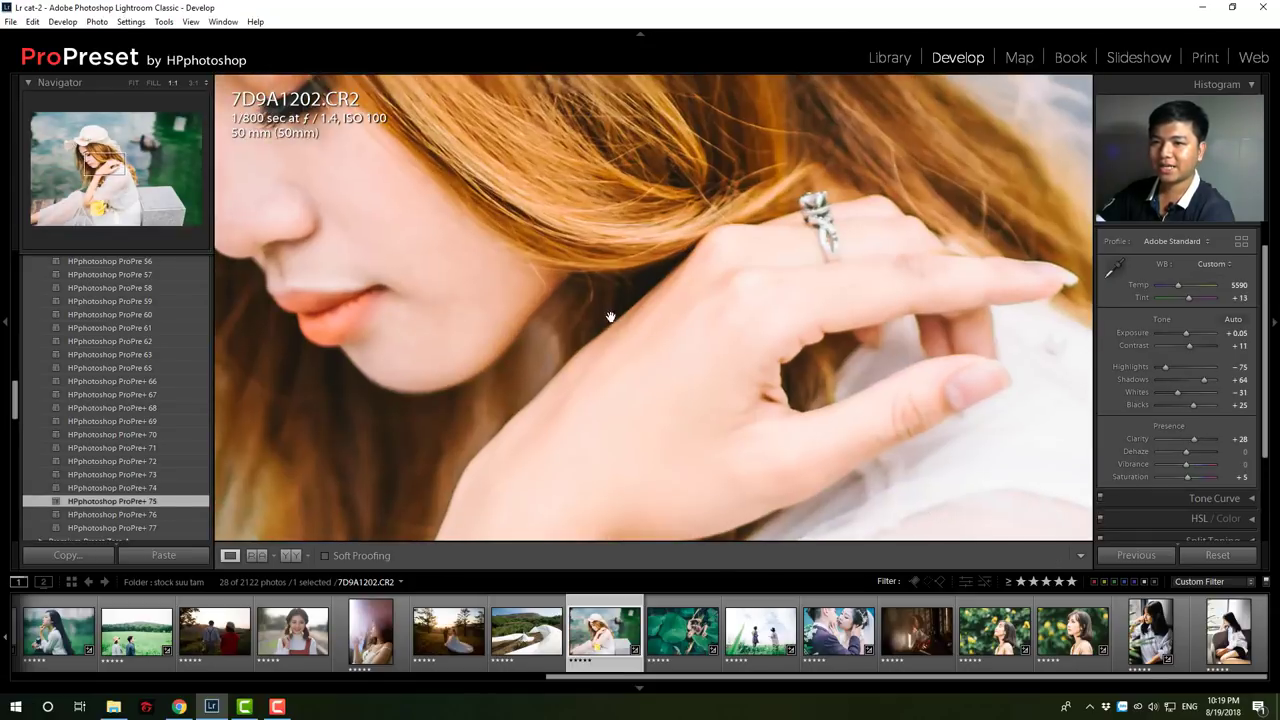
left_click_drag(697, 373, 736, 257)
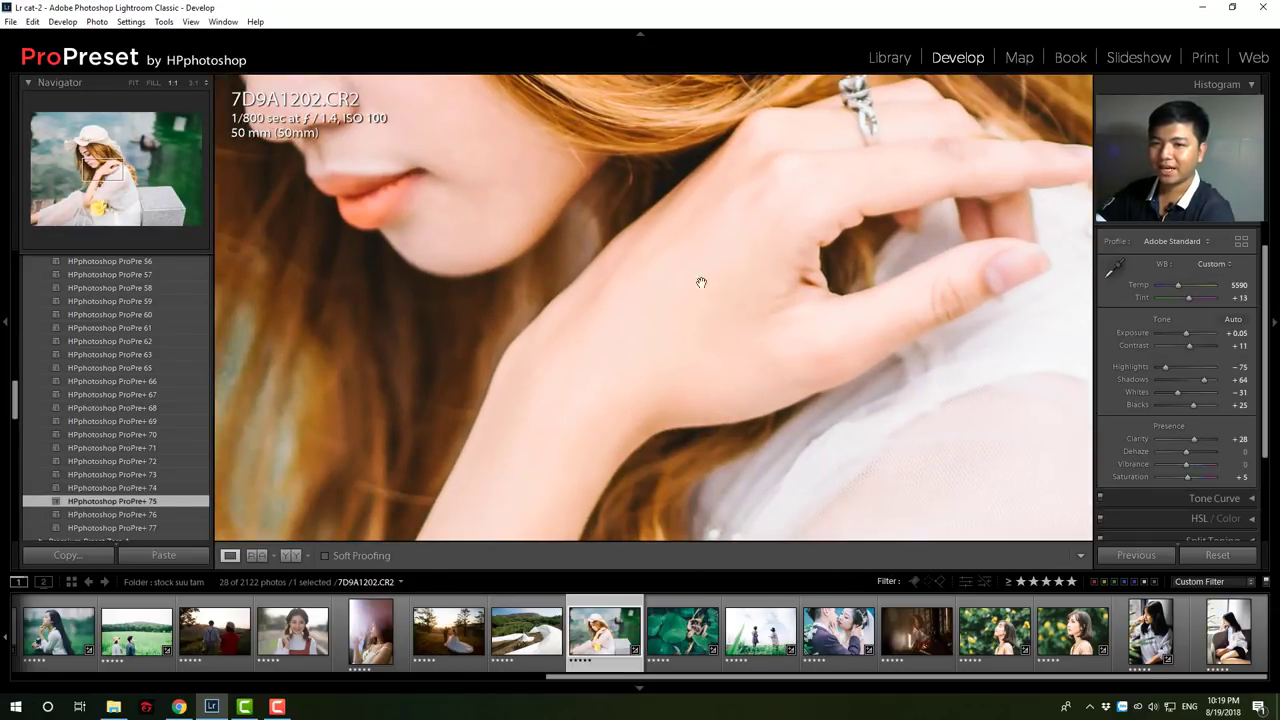
key("backslash")
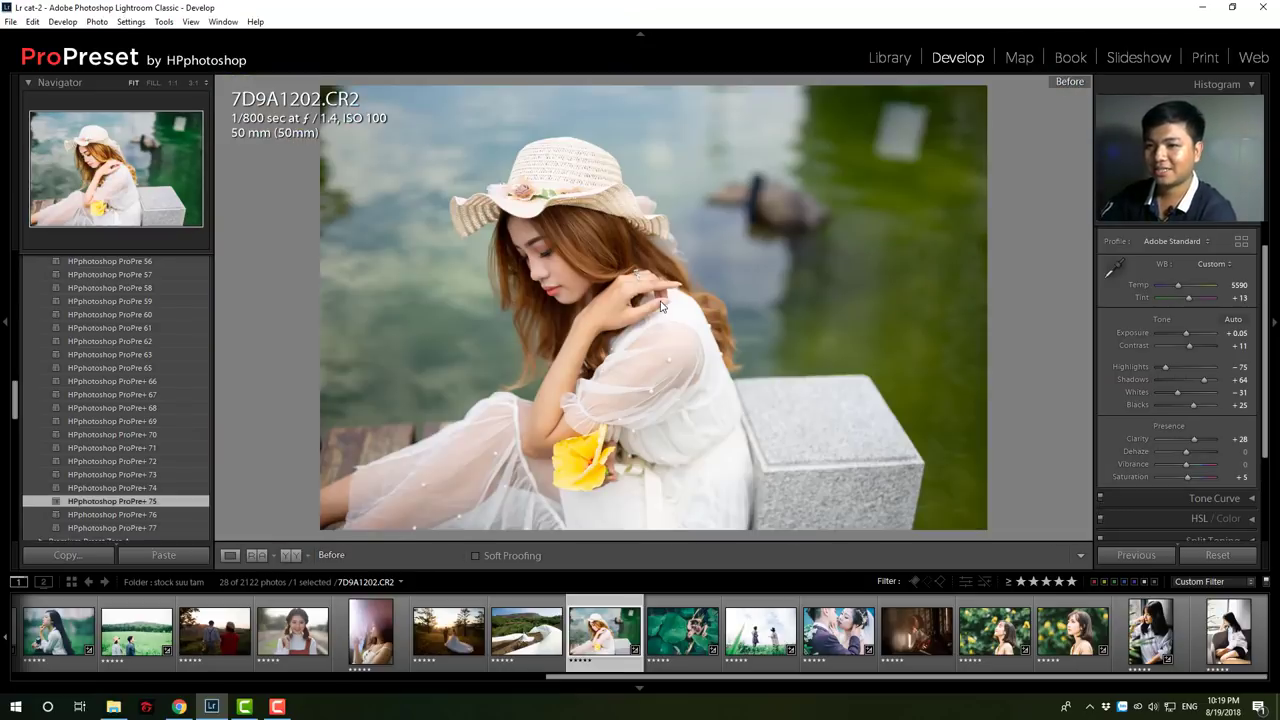
left_click(598, 322)
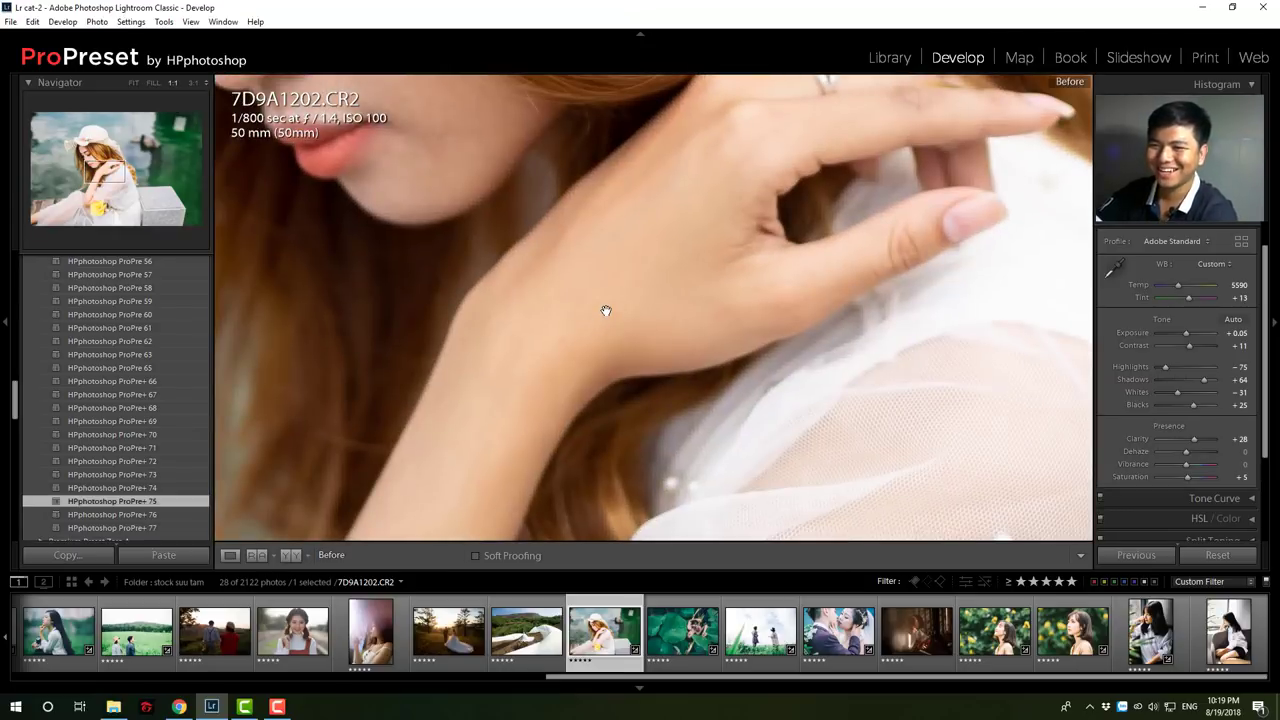
left_click_drag(603, 308, 652, 316)
key("backslash")
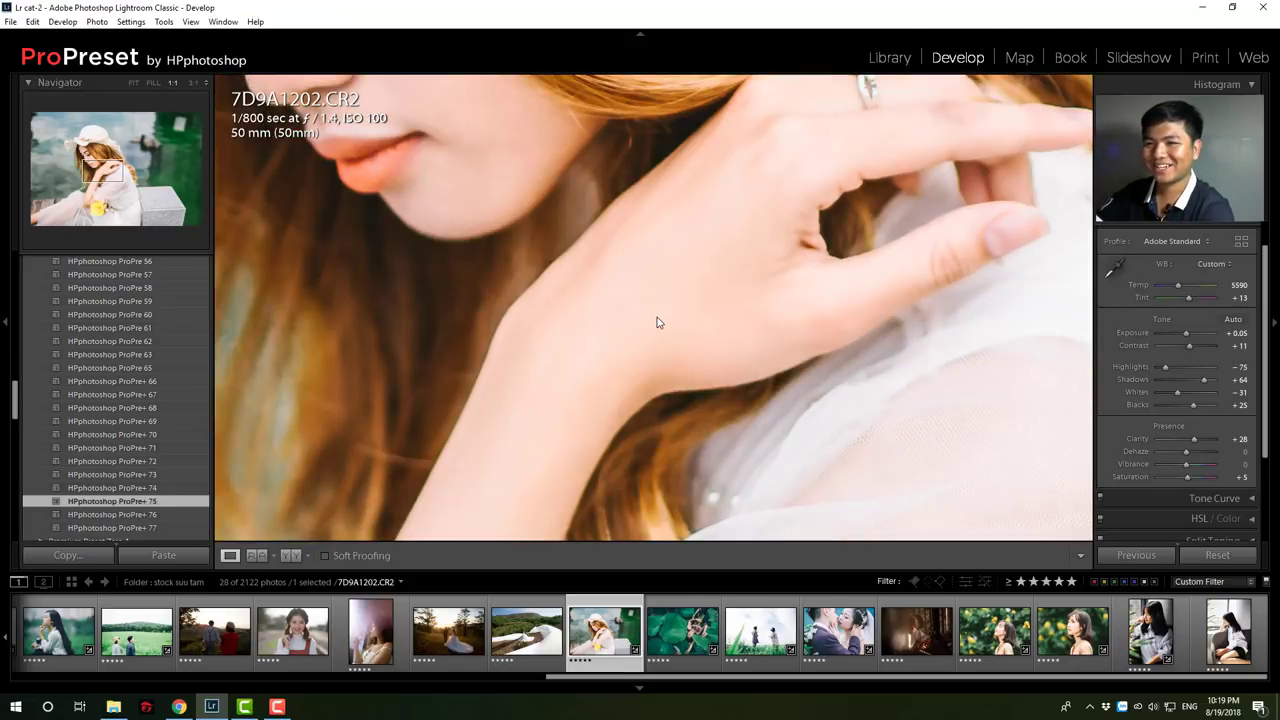
key("backslash")
key("backslash")
left_click(657, 318)
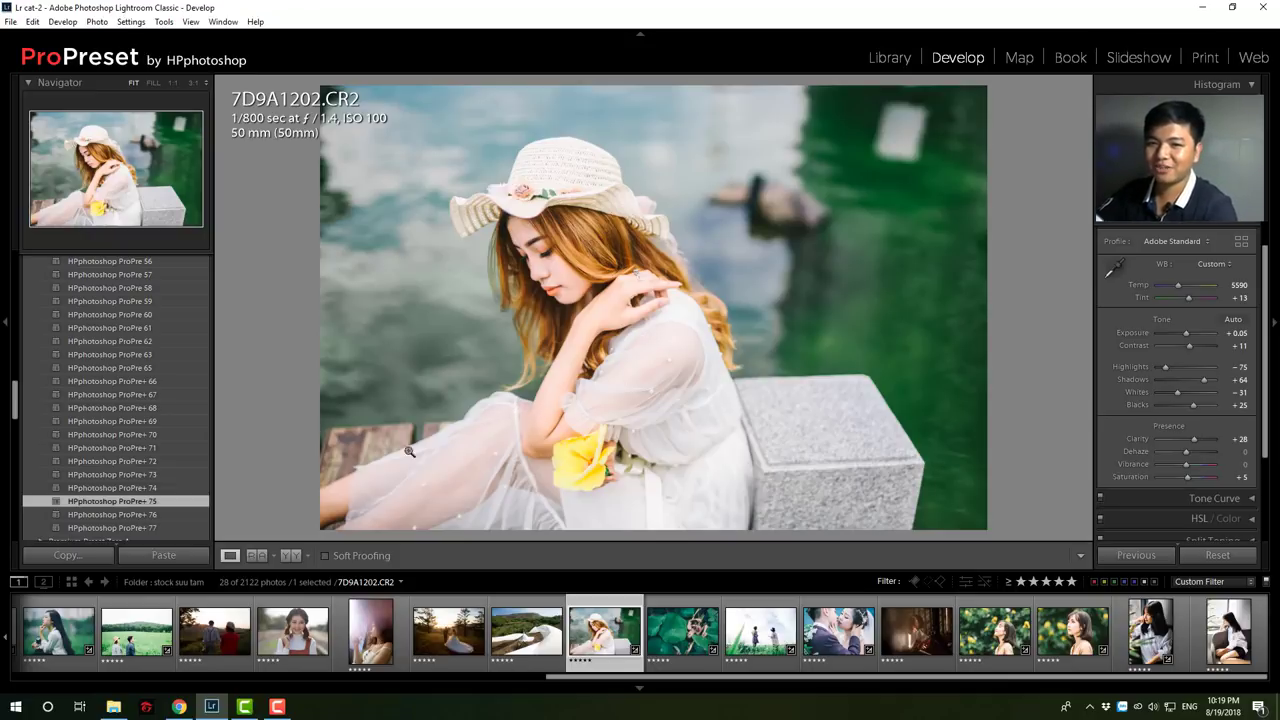
left_click(172, 514)
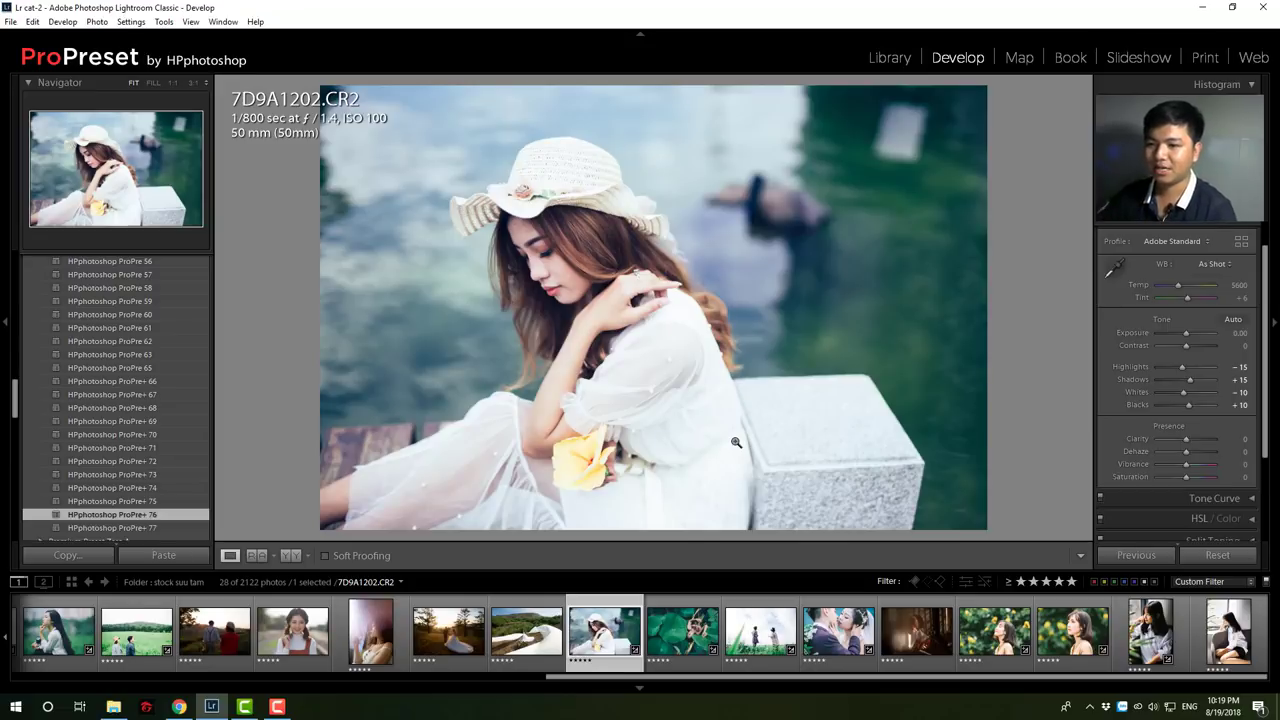
Give the tea-field couple photo IMG_0776.CR2 ProPre+ 76 with exposure raised to +0.95
left_click(465, 655)
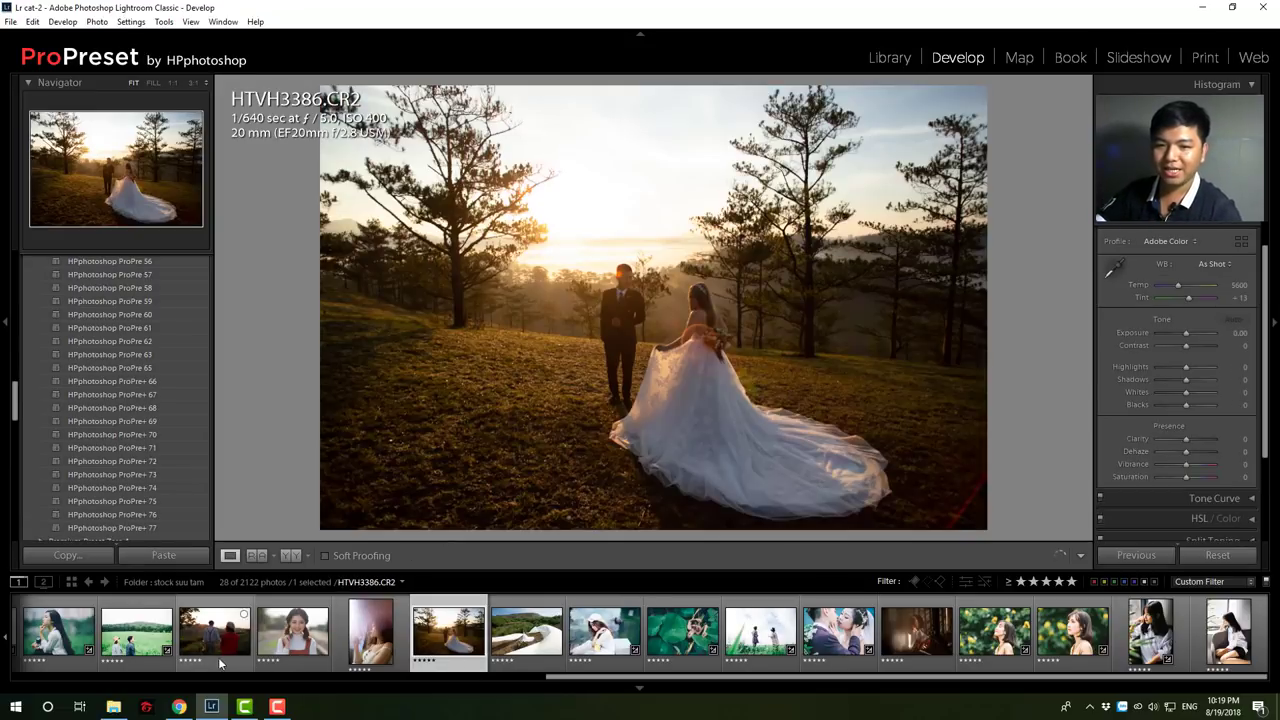
left_click(215, 632)
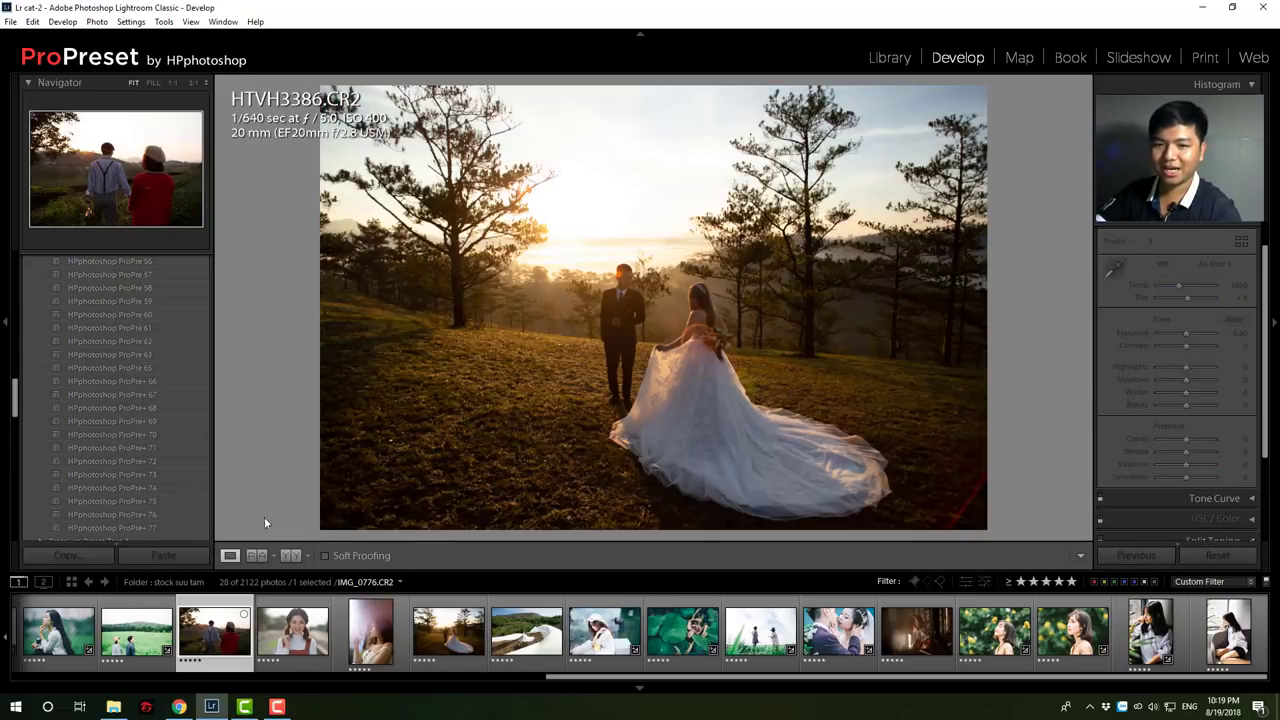
left_click(162, 514)
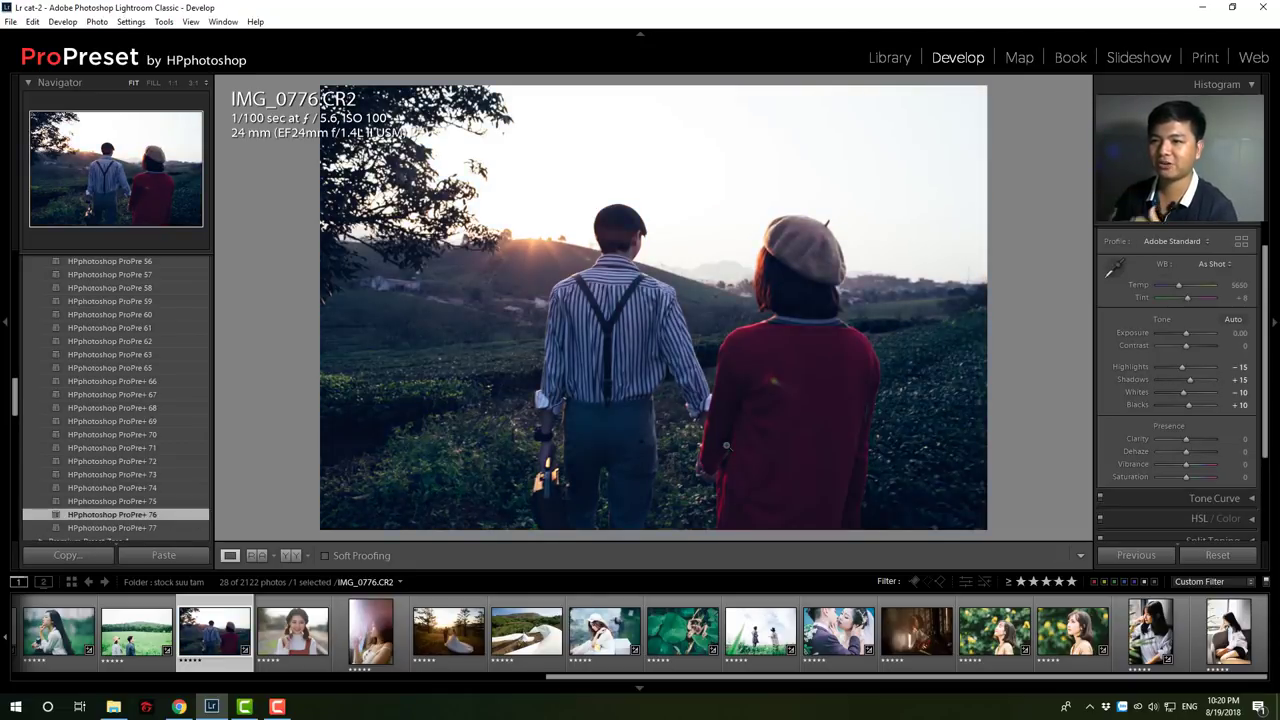
left_click_drag(1186, 333, 1191, 334)
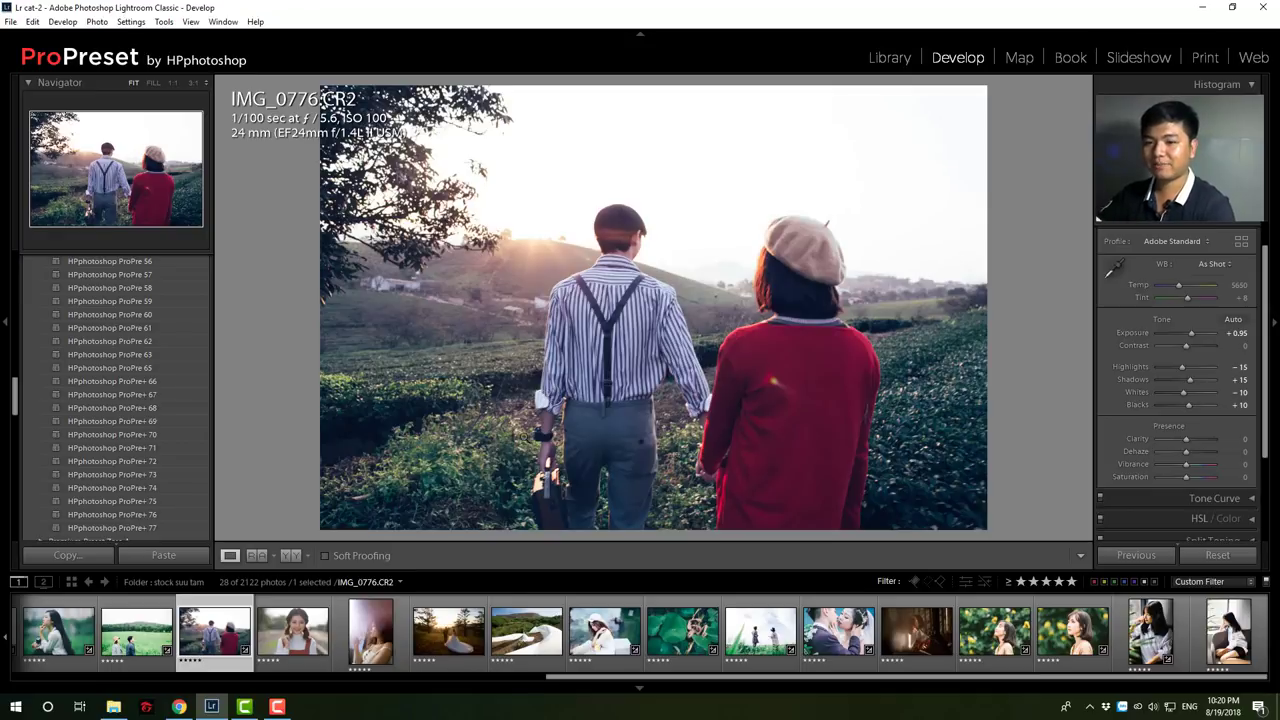
Apply ProPre+ 76 to HTVH3386.CR2 and inspect the grass at 1:1 before returning to Fit
left_click(454, 652)
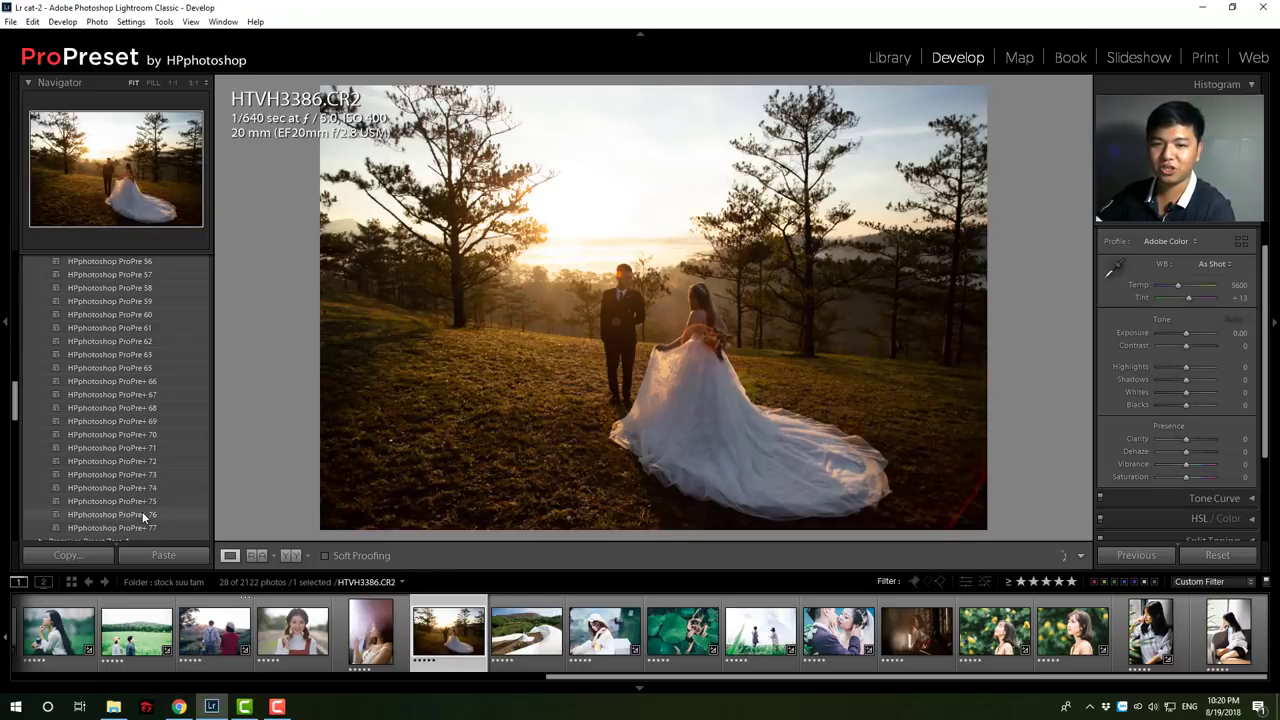
left_click(145, 514)
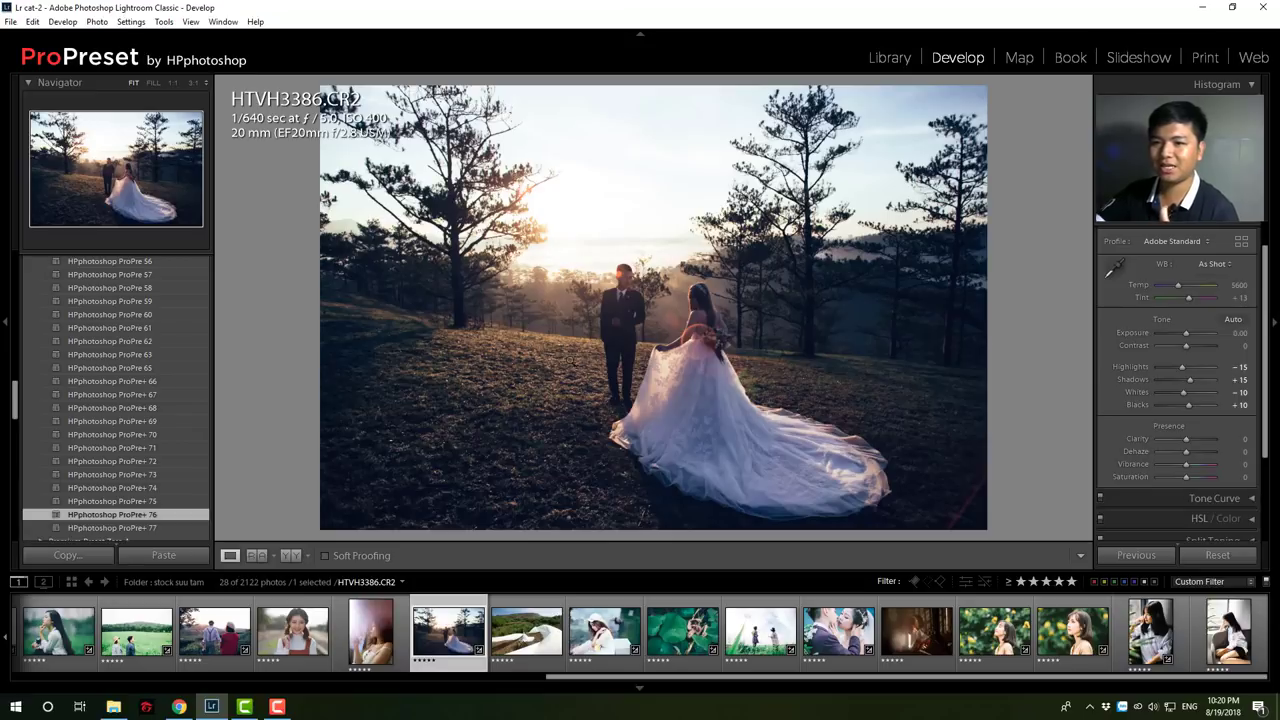
left_click(572, 362)
left_click_drag(486, 434, 758, 369)
left_click(758, 369)
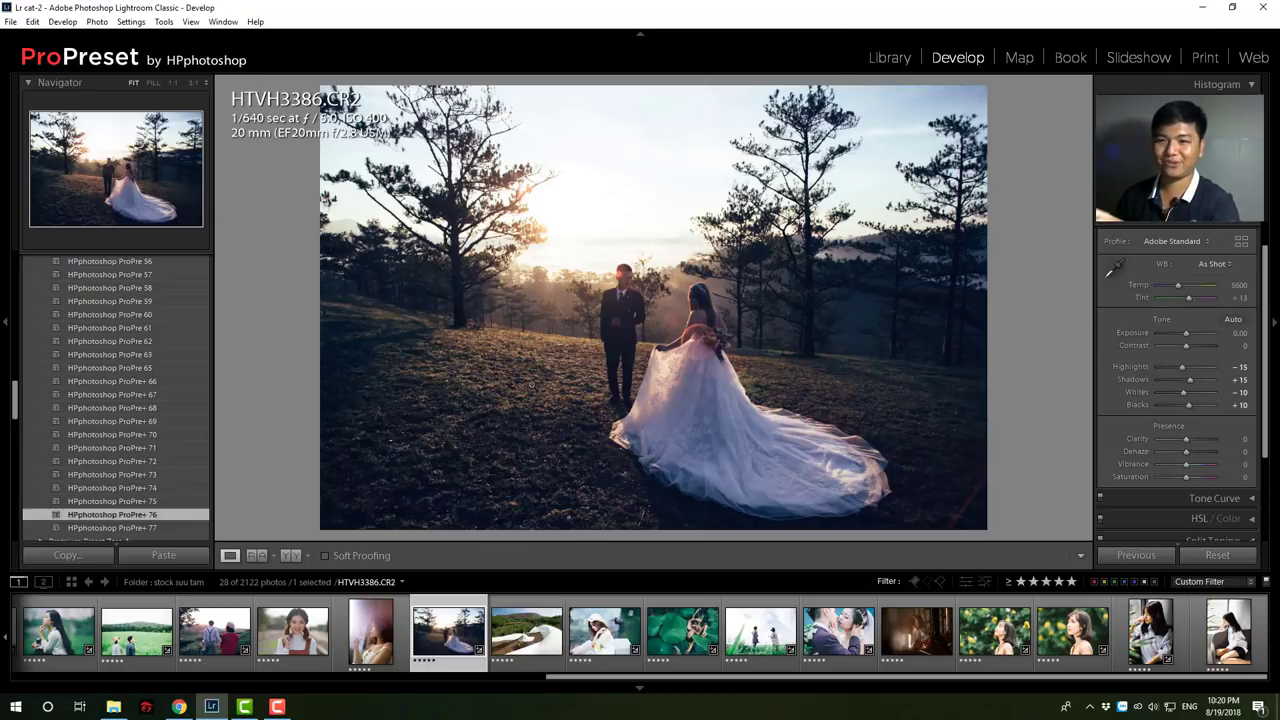
Give DUDU1259.CR2 the ProPre+ 76 preset with exposure at +0.83
left_click(838, 630)
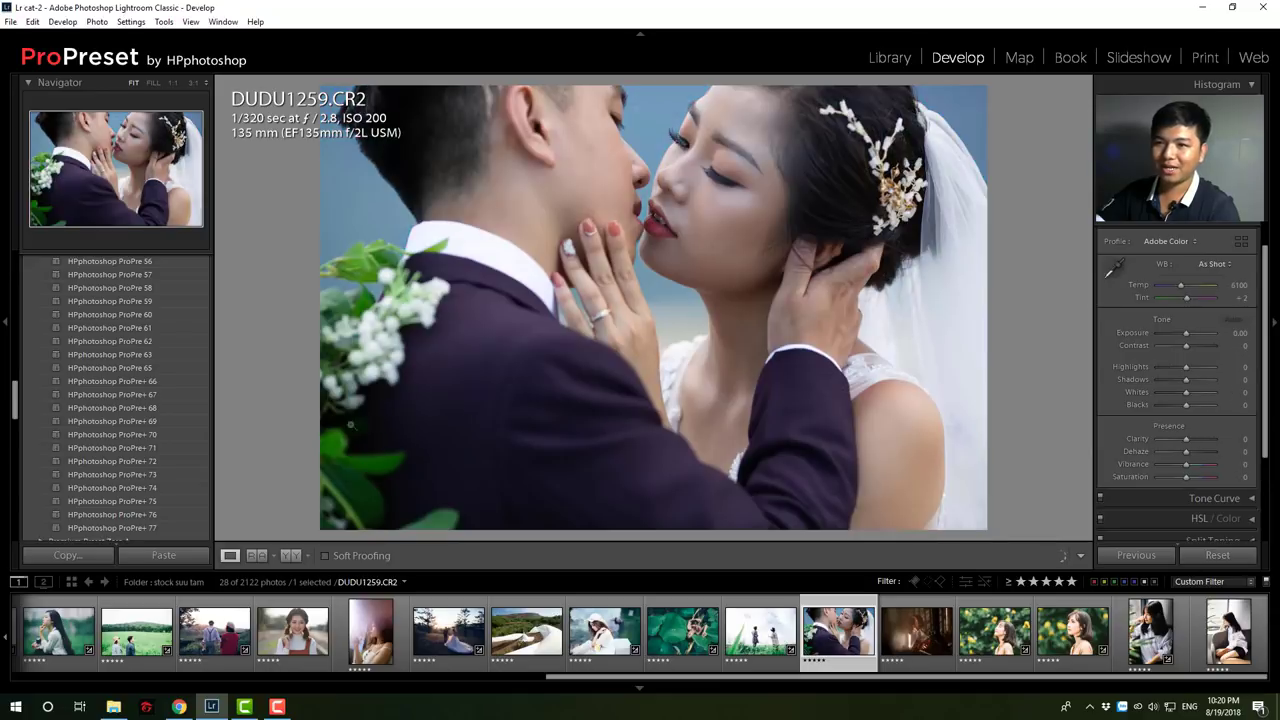
left_click(157, 514)
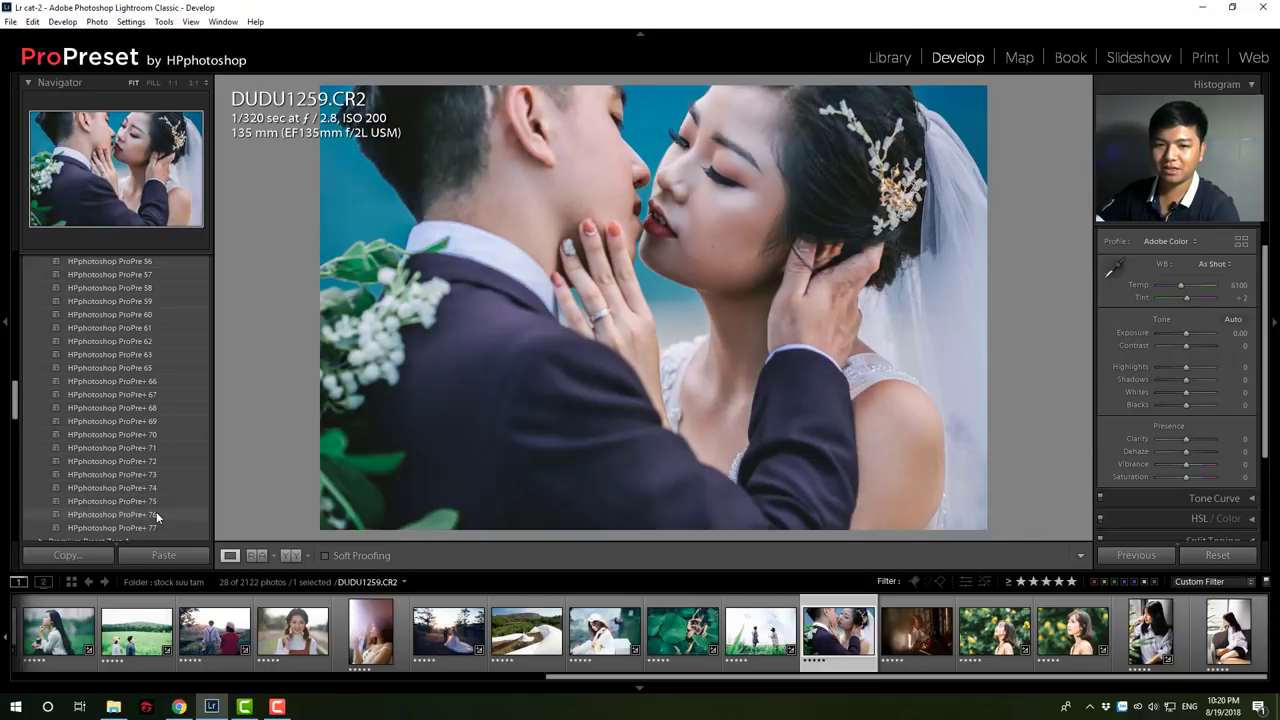
left_click(157, 514)
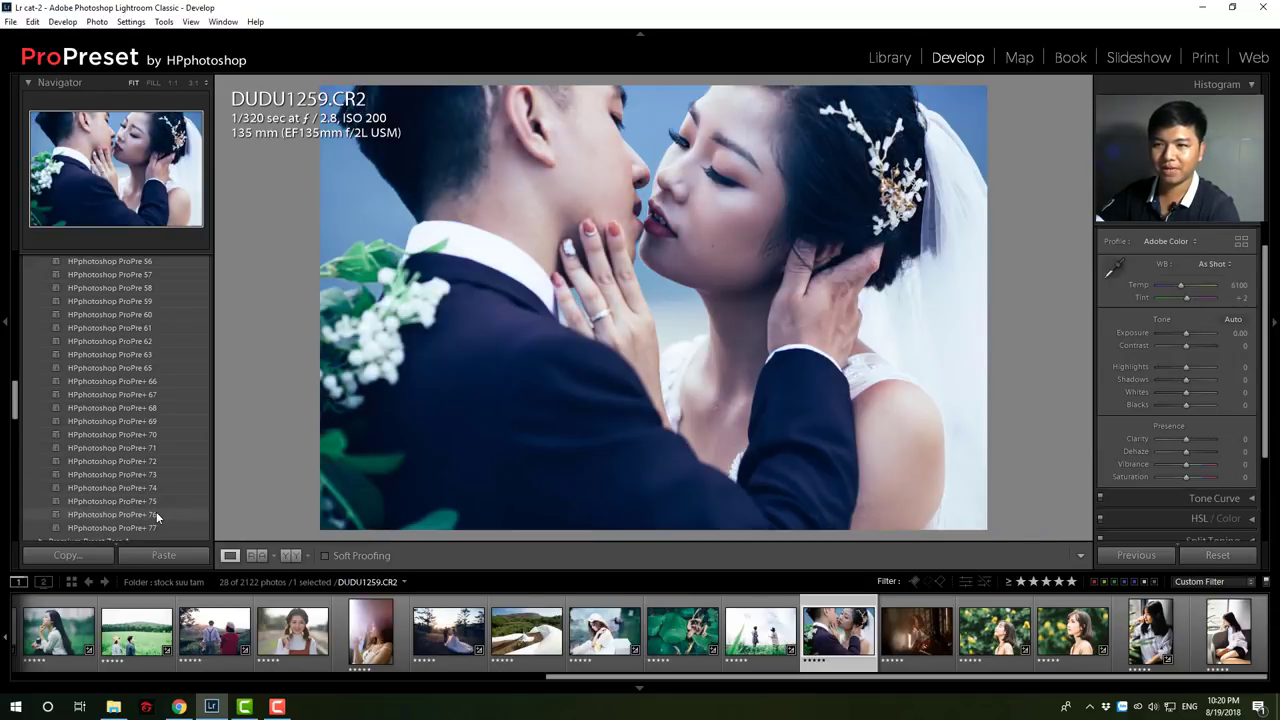
left_click(1191, 333)
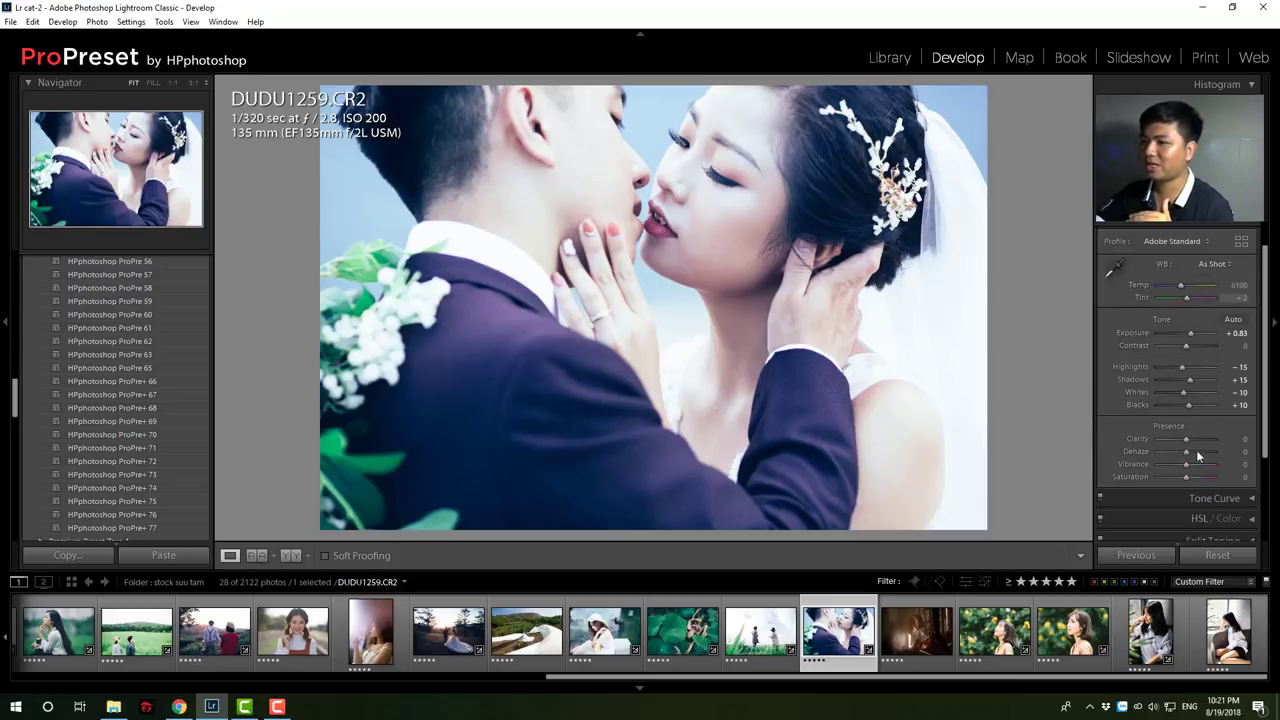
Warm the kiss photo's white balance temperature from 6100 to 7100
scroll(1200, 462, "down", 2)
scroll(1206, 472, "up", 2)
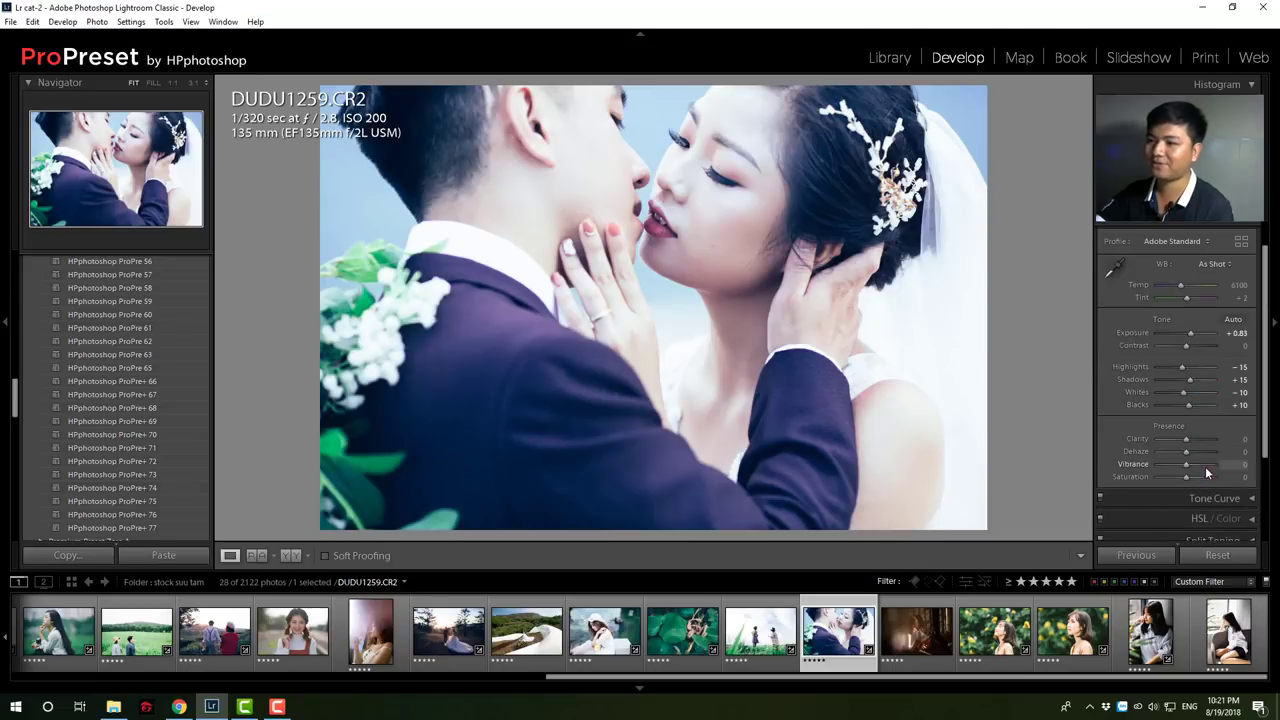
scroll(1217, 495, "down", 2)
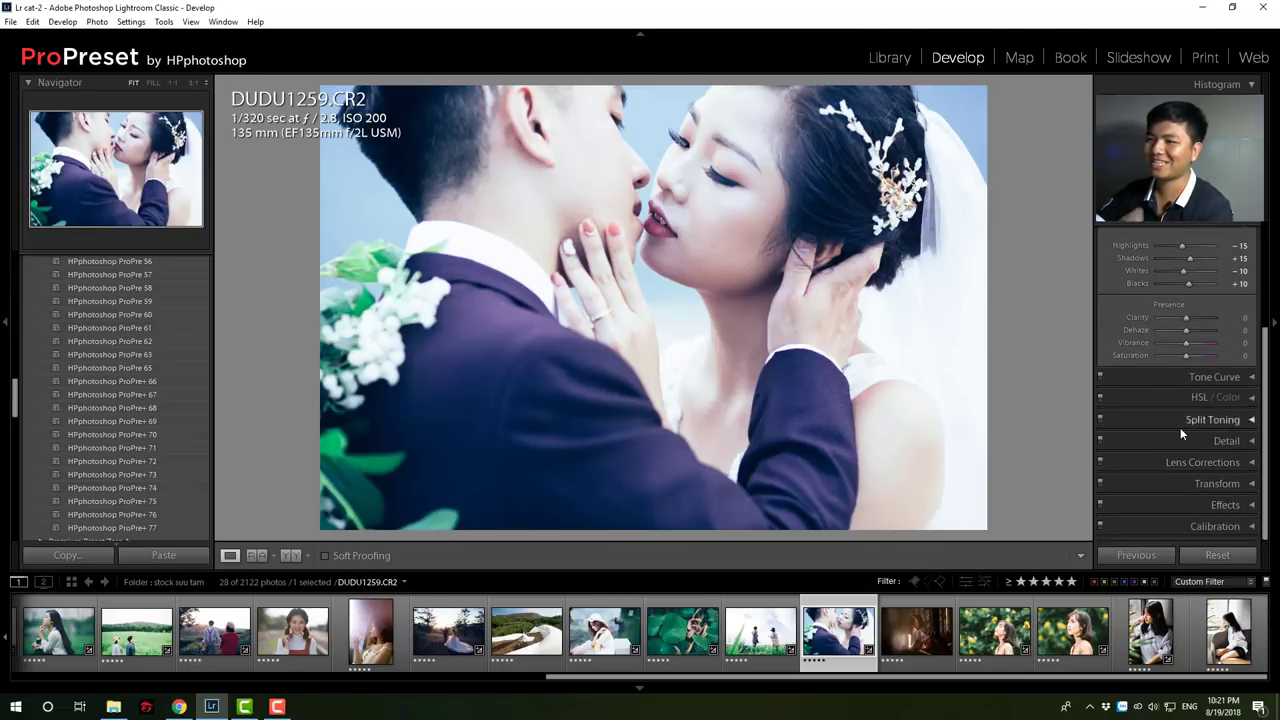
scroll(1180, 427, "up", 1)
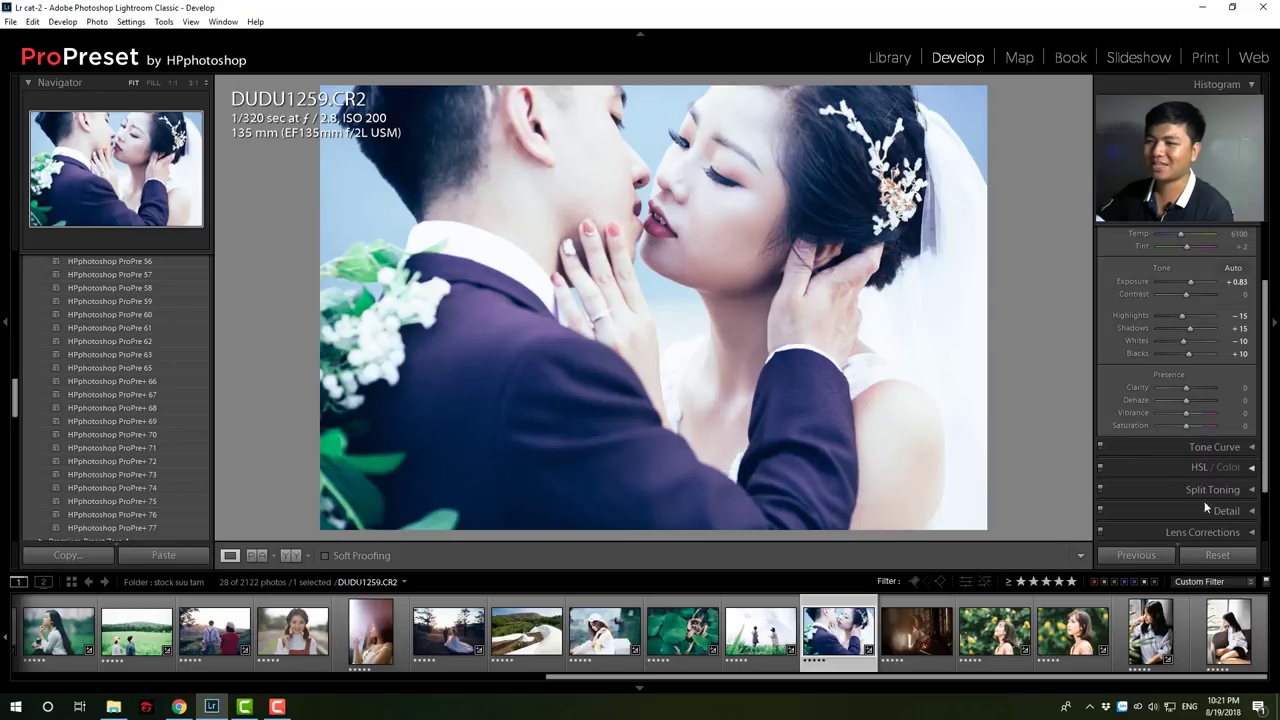
scroll(1205, 508, "down", 1)
scroll(1201, 473, "up", 1)
scroll(1201, 473, "up", 1)
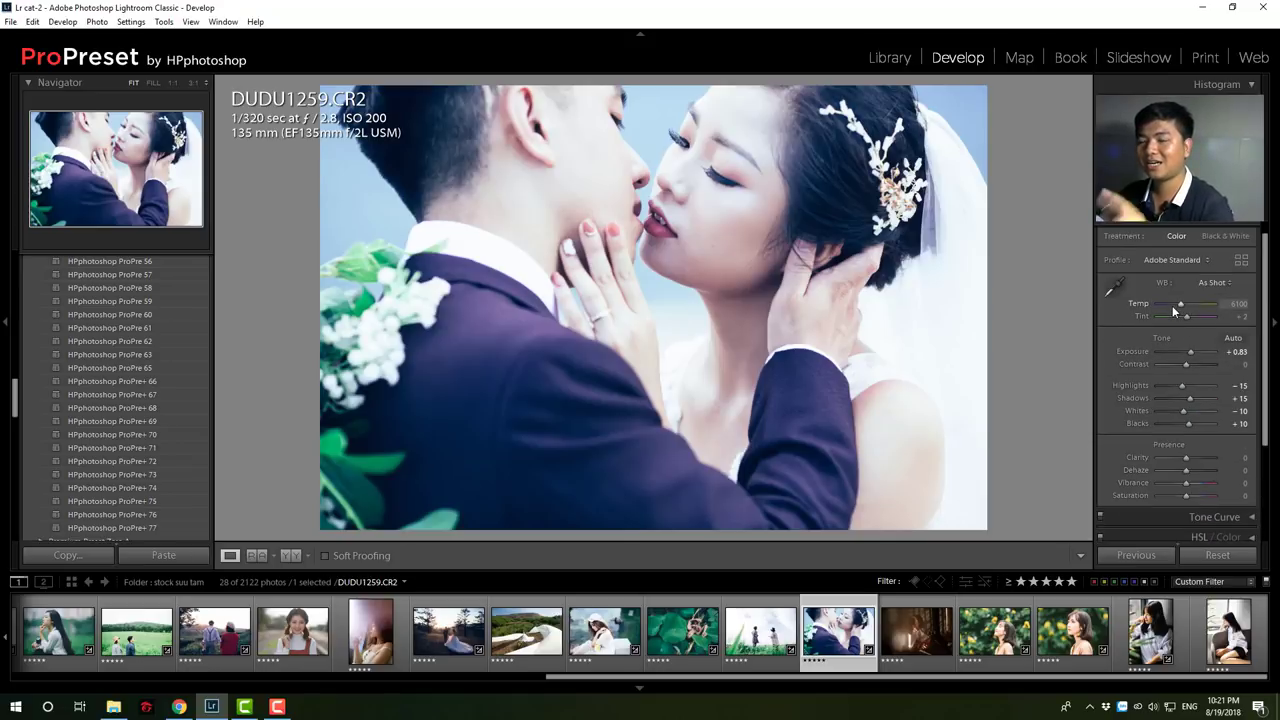
left_click(1181, 306)
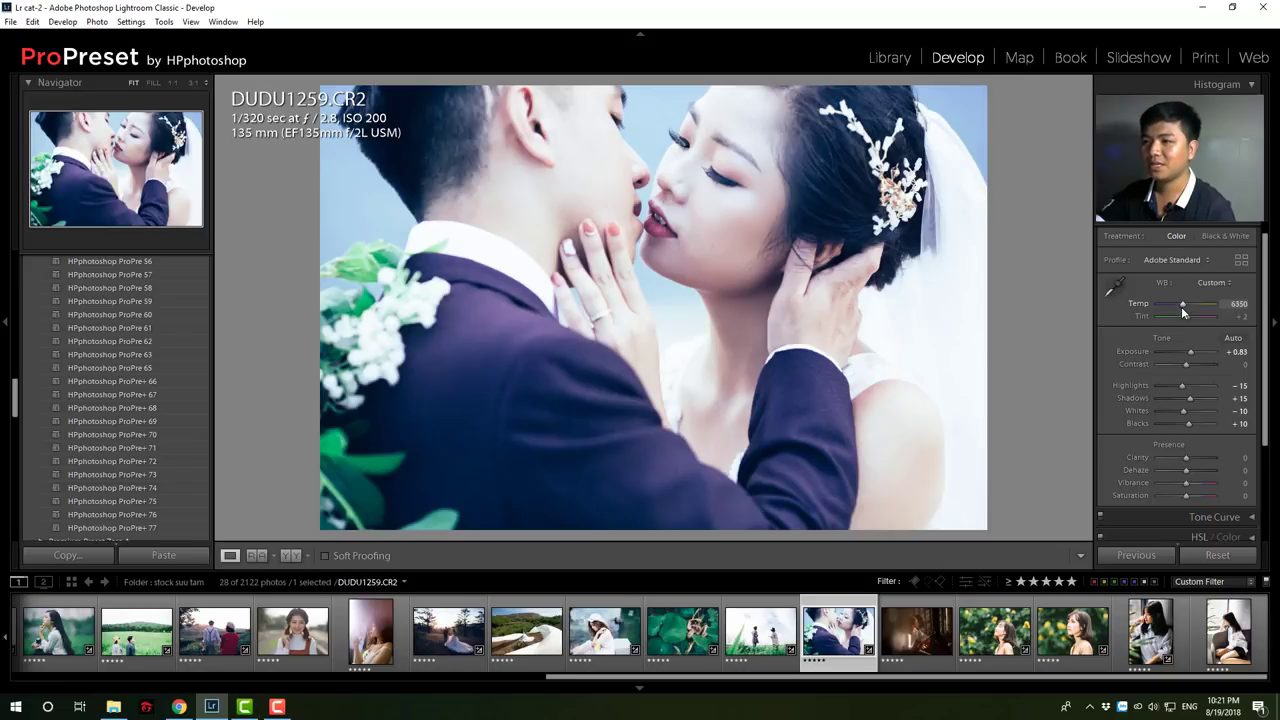
scroll(1181, 306, "up", 1)
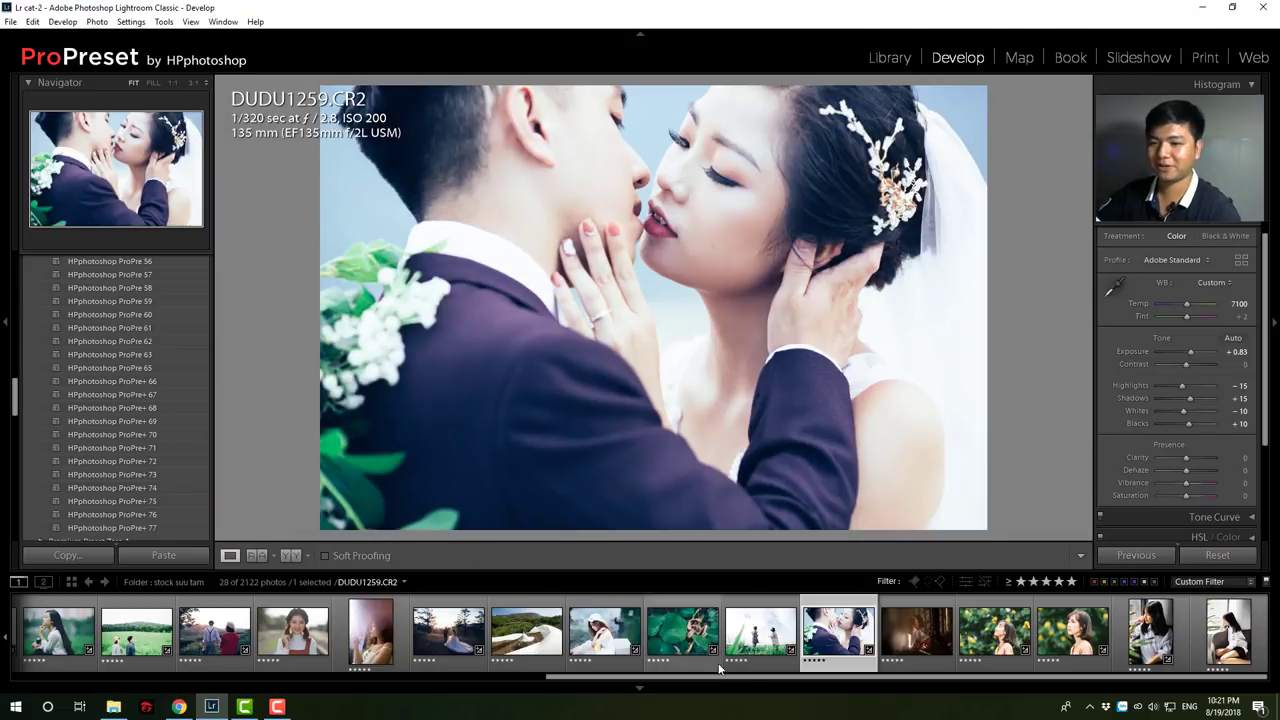
scroll(741, 660, "up", 5)
scroll(600, 660, "up", 5)
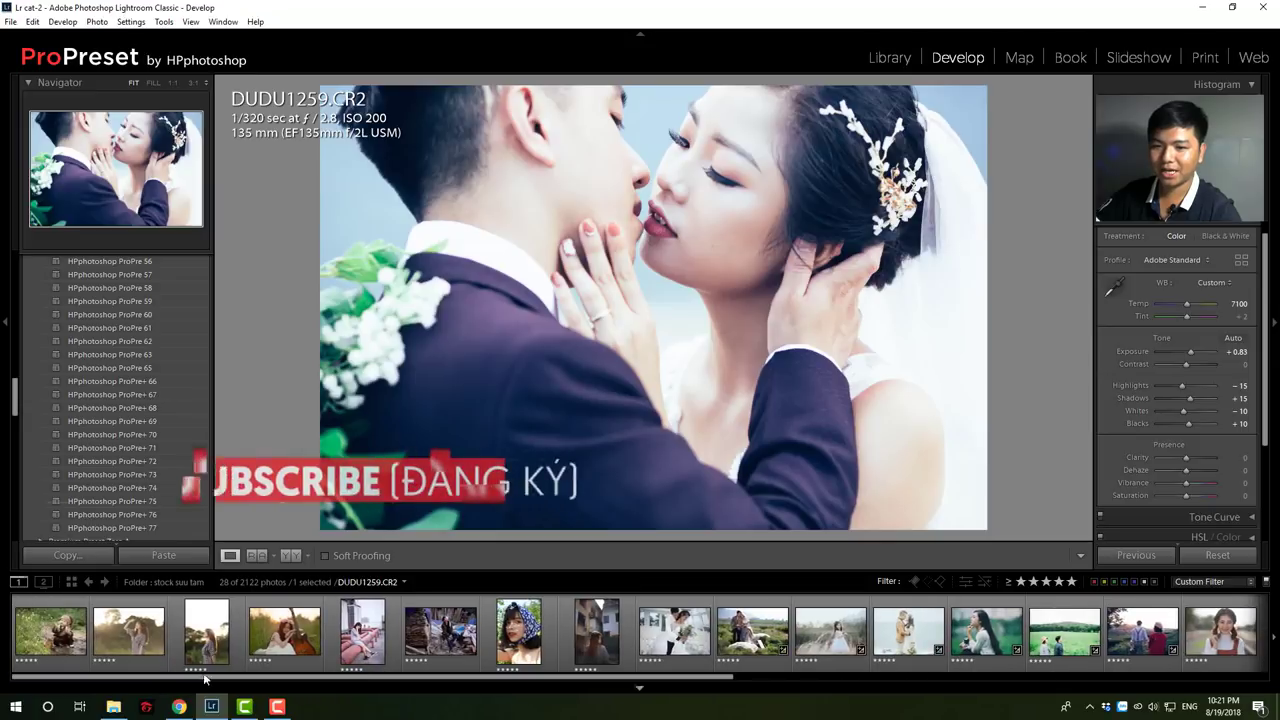
Grade IMG_2106.JPG with ProPre+ 75 after trying ProPre+ 76, then open IMG_1150.JPG
left_click(517, 650)
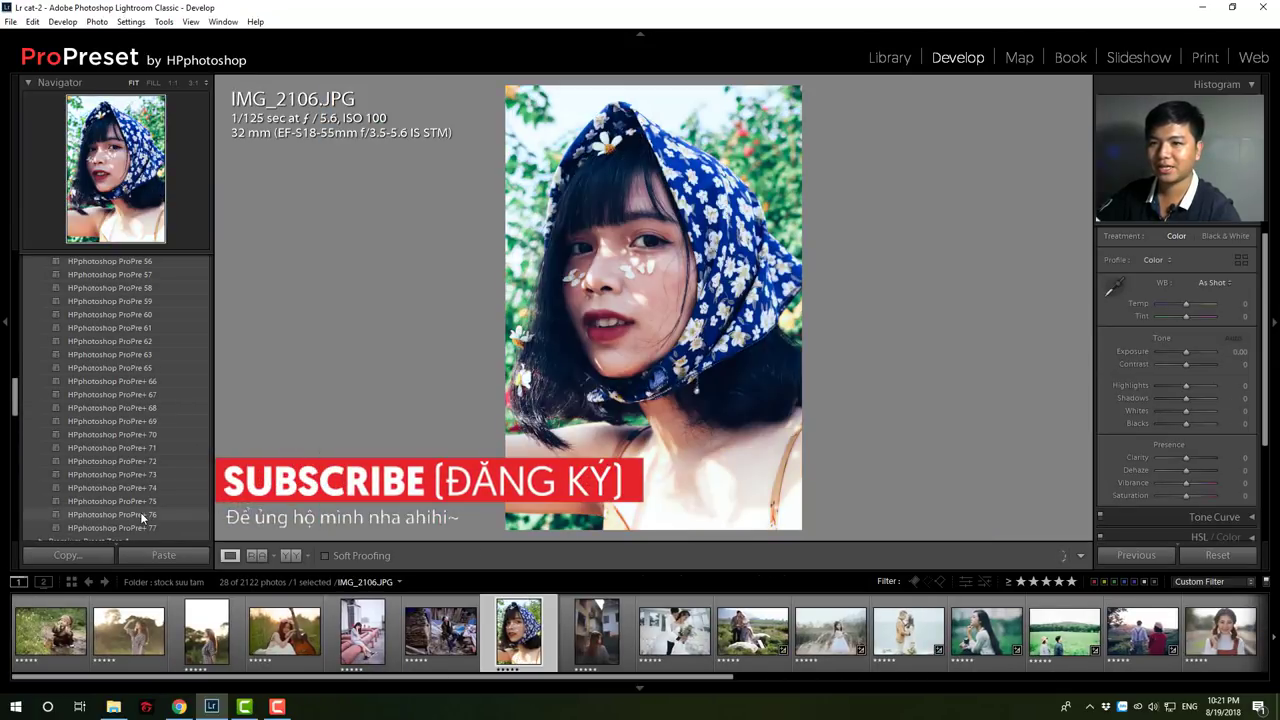
left_click(143, 515)
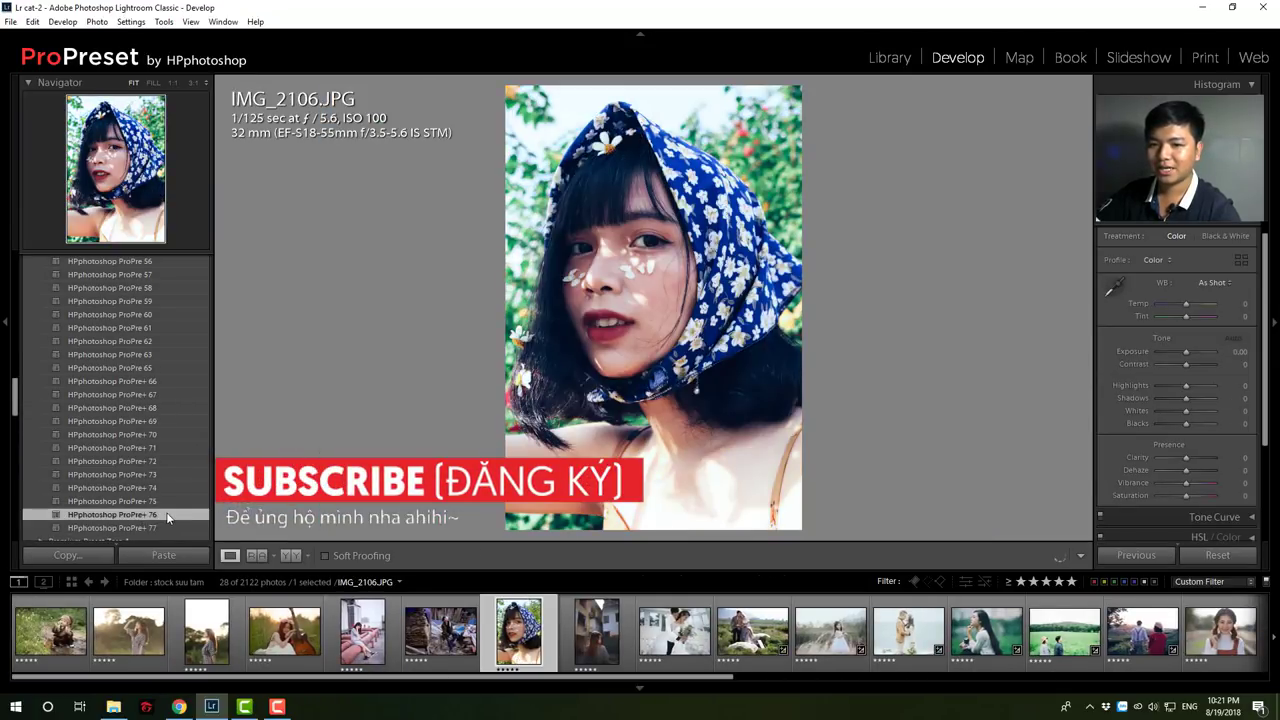
left_click(150, 502)
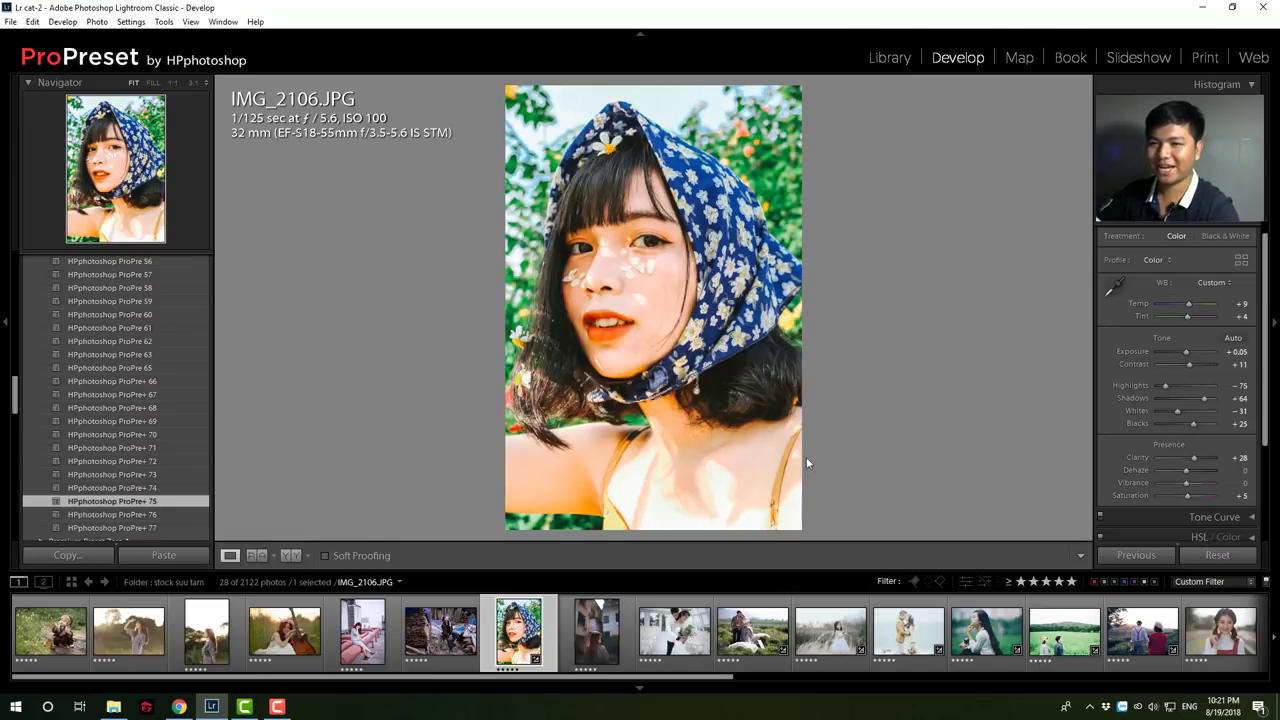
left_click(596, 632)
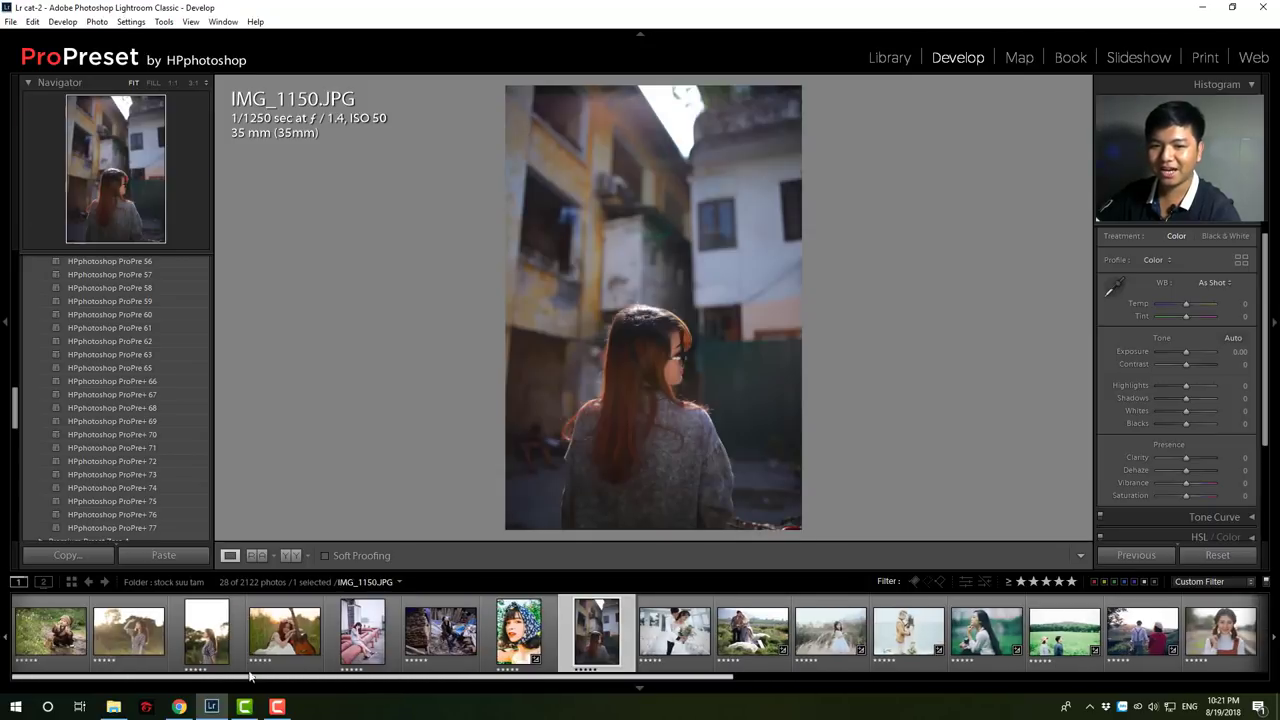
left_click_drag(194, 678, 624, 665)
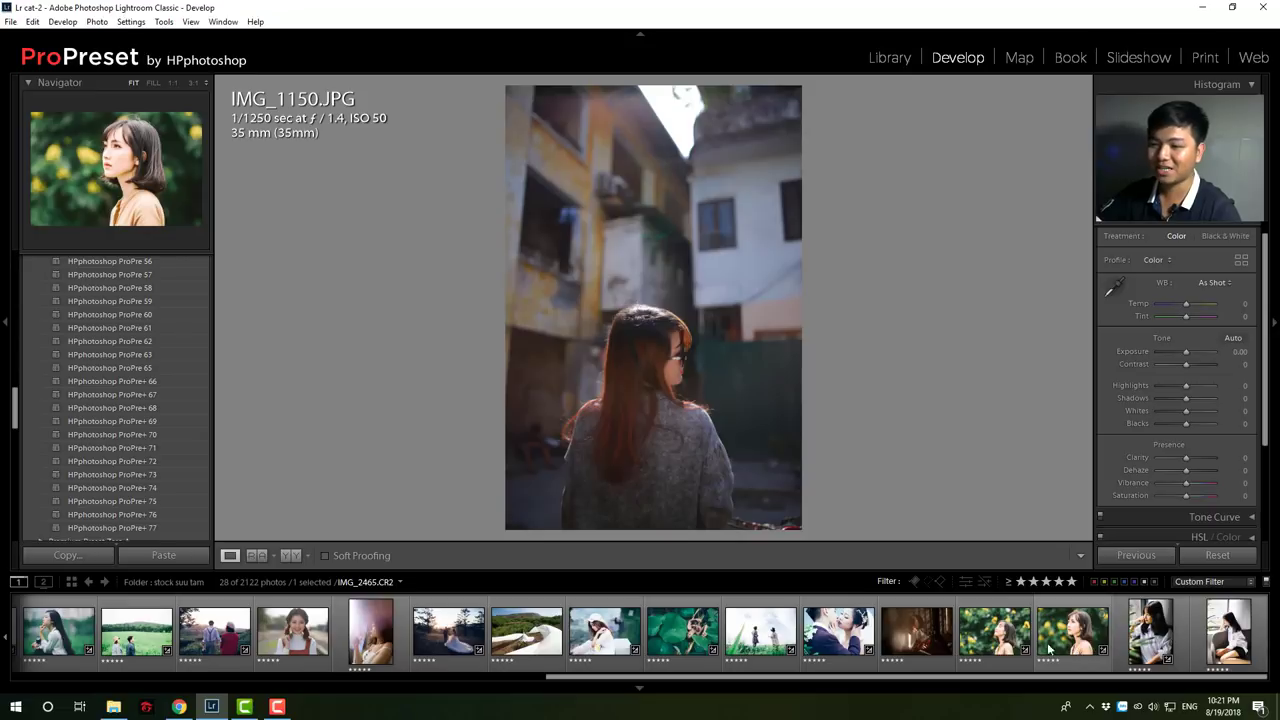
Compare the ProPre+ 76 and ProPre+ 75 presets on ATP_5131.NEF
left_click(917, 630)
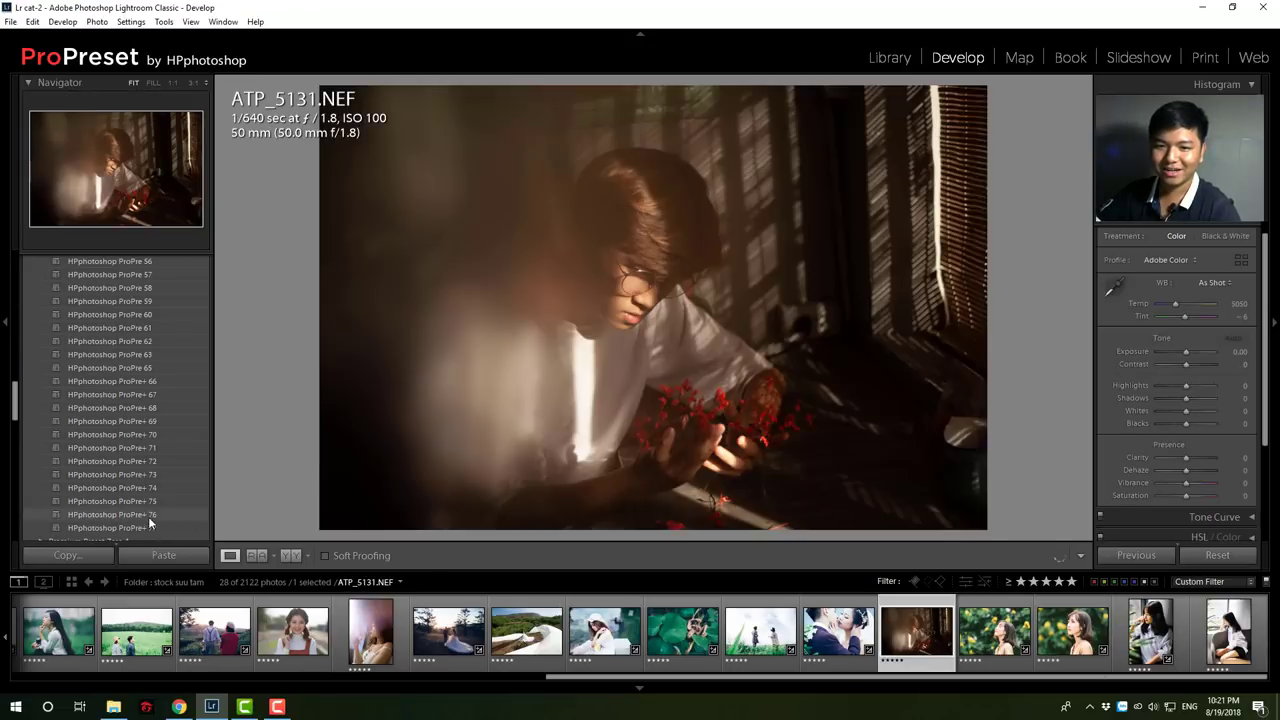
left_click(148, 517)
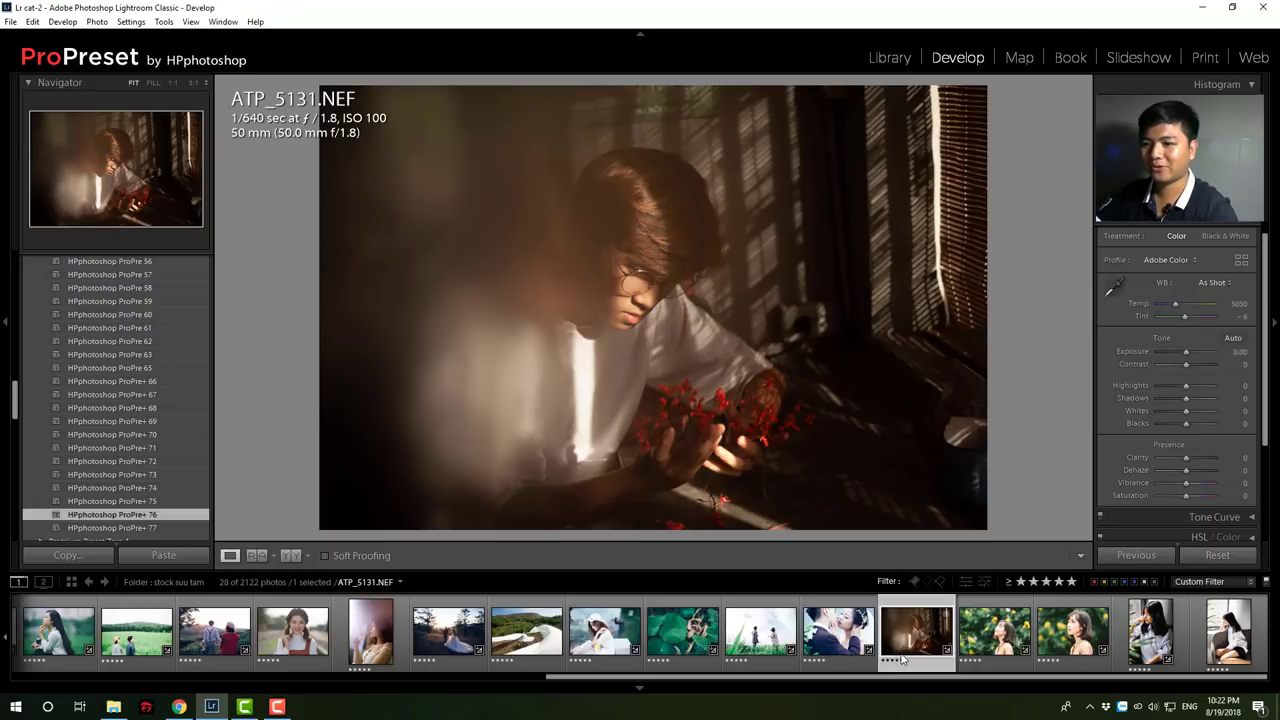
left_click_drag(636, 302, 614, 347)
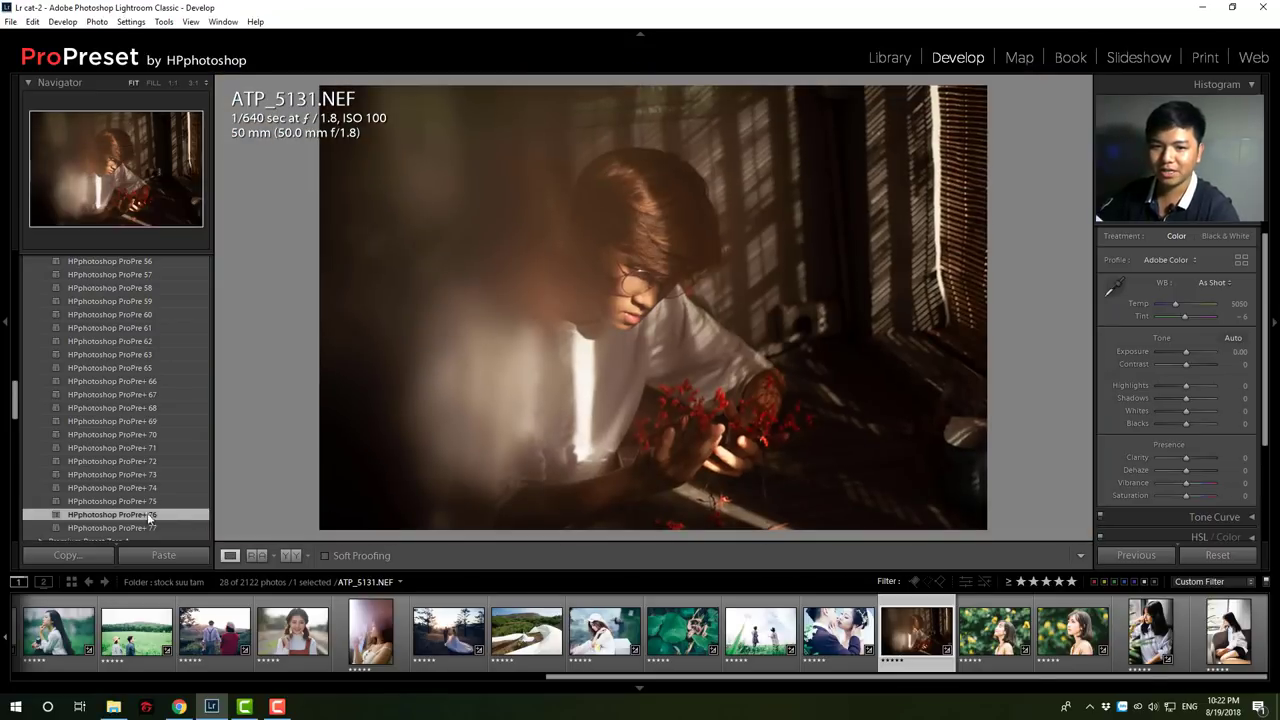
left_click(149, 516)
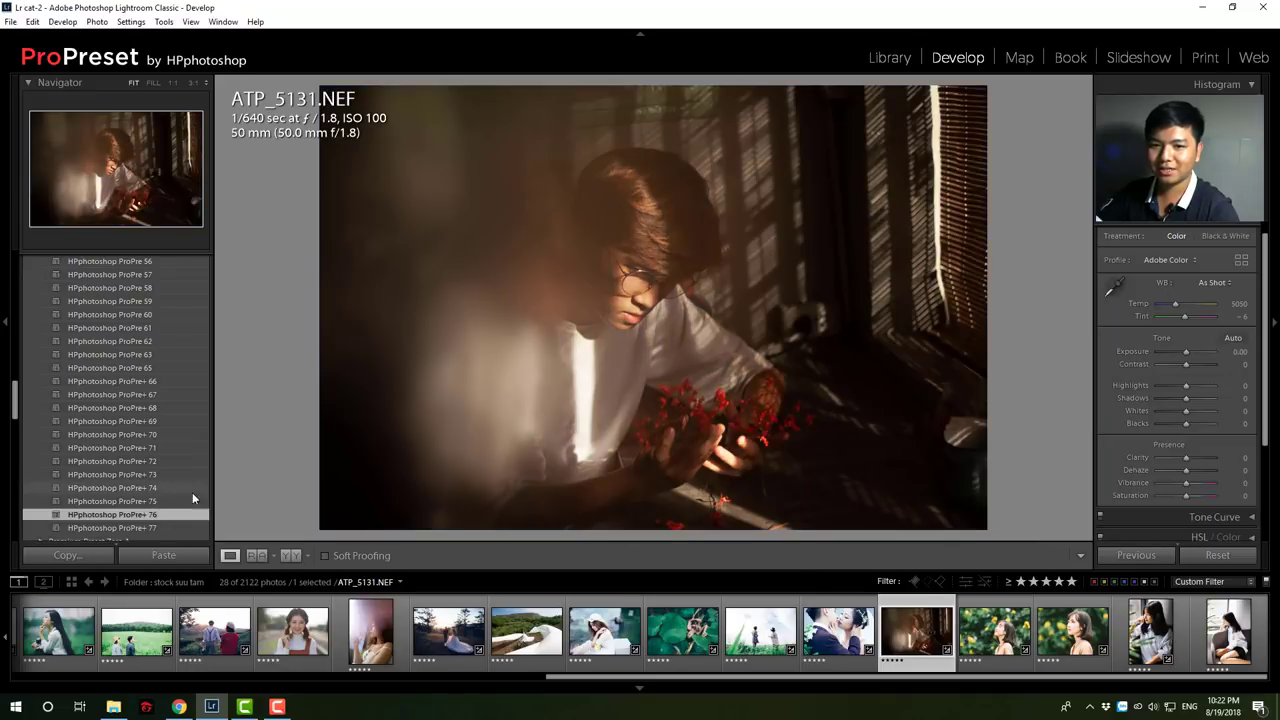
left_click(165, 503)
left_click(156, 513)
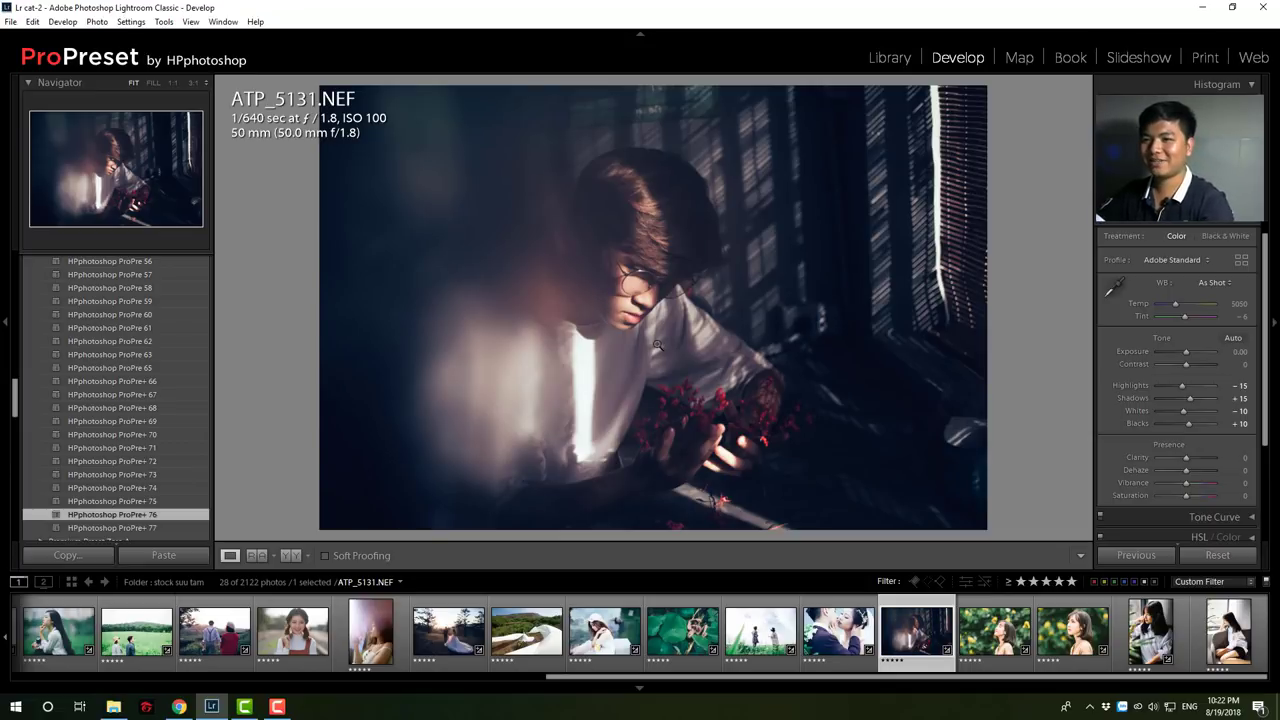
Check before versus after, settle on ProPre+ 77, then open AG9X3238.CR2
key("backslash")
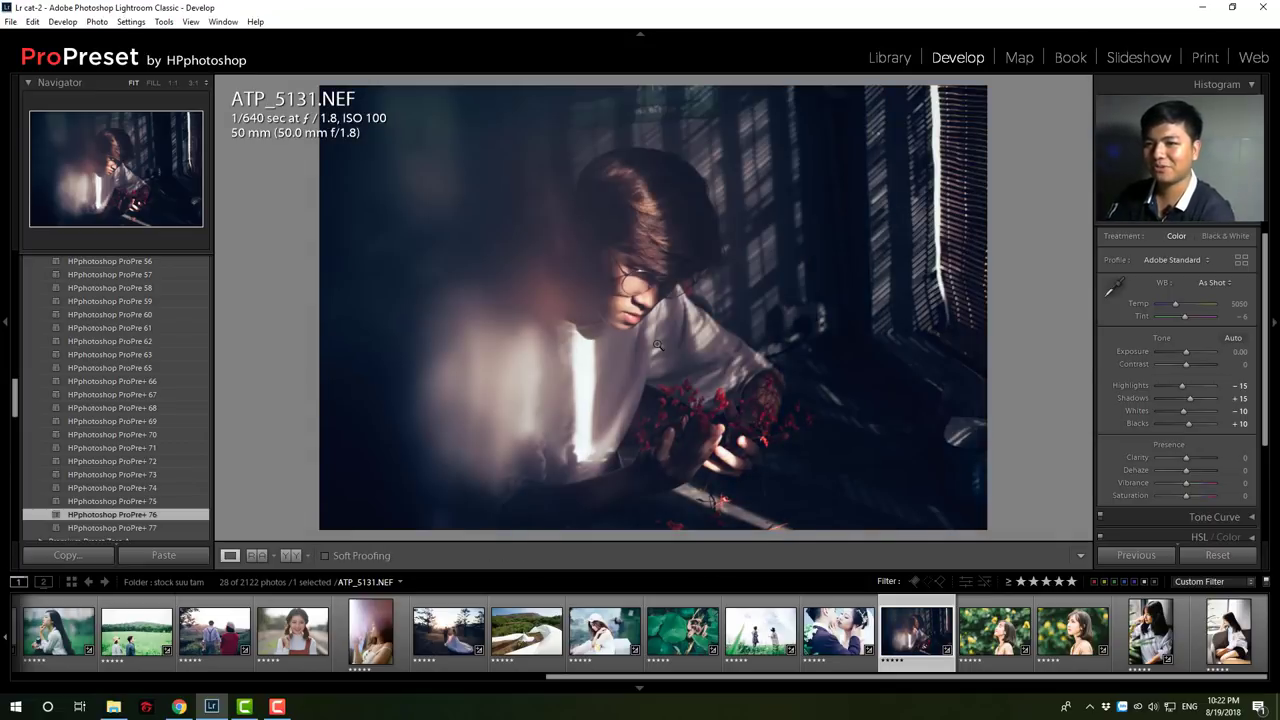
key("backslash")
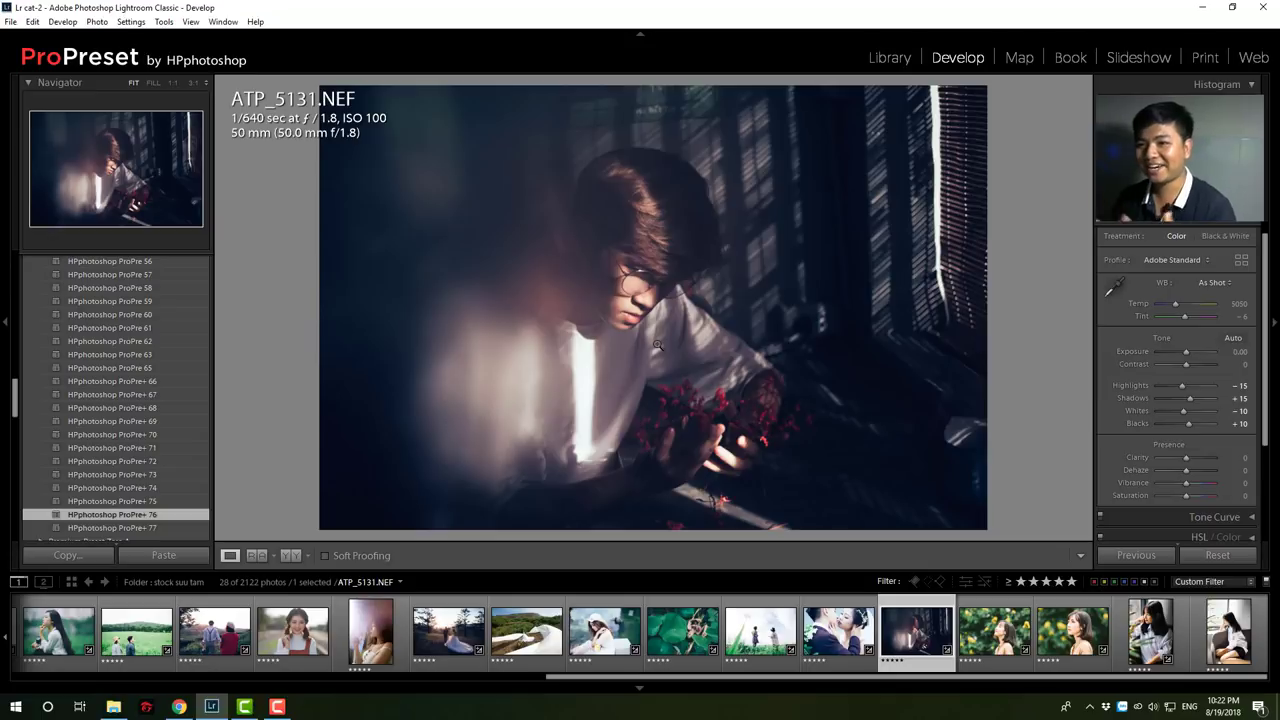
key("backslash")
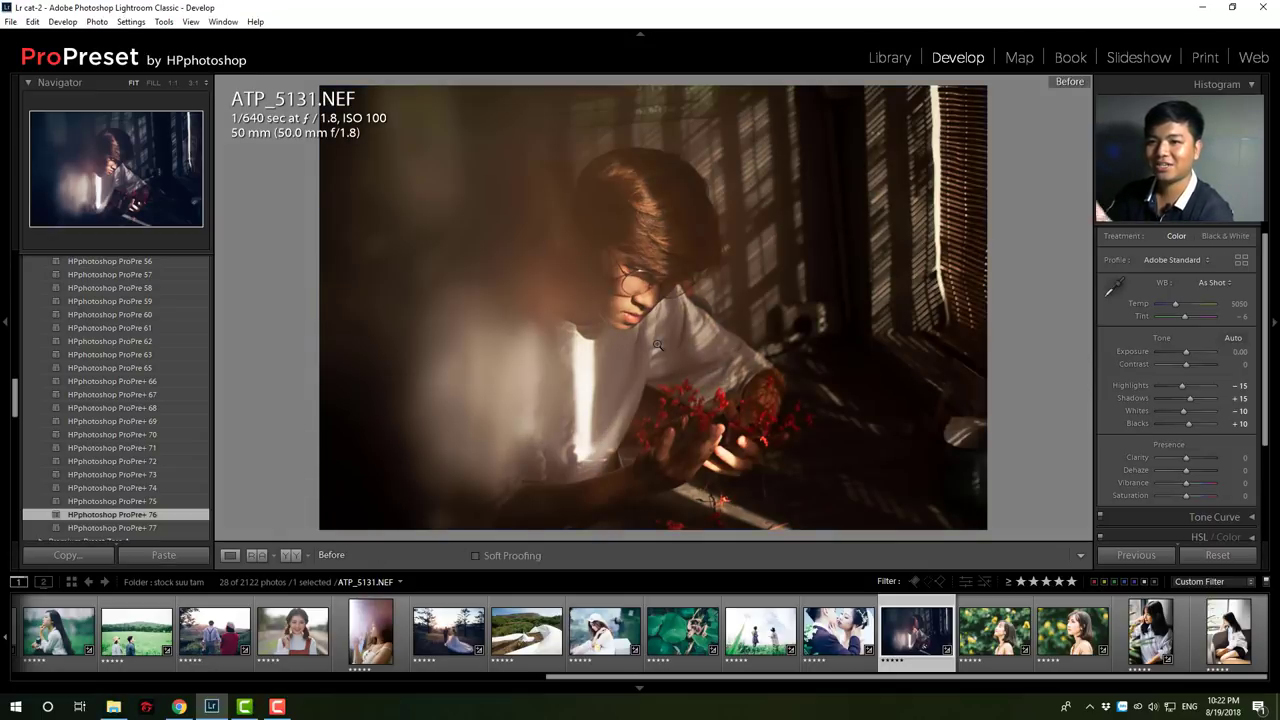
key("backslash")
key("backslash")
key("backslash")
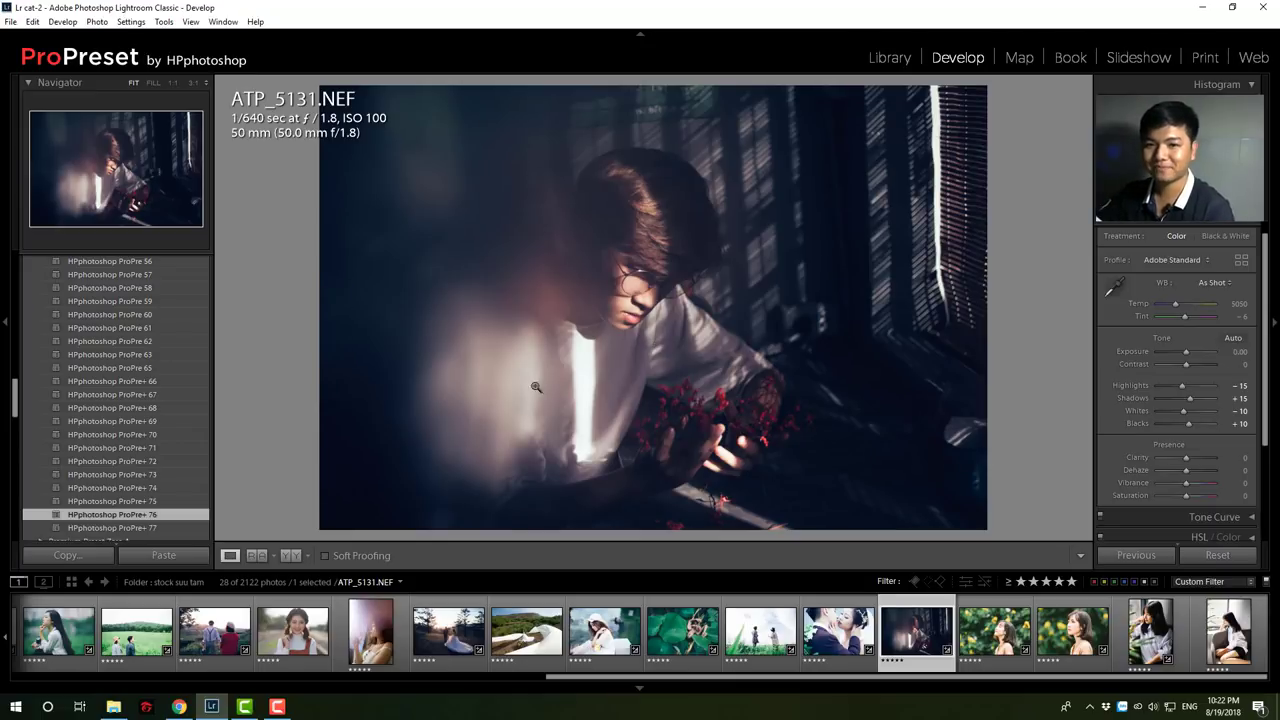
left_click(122, 528)
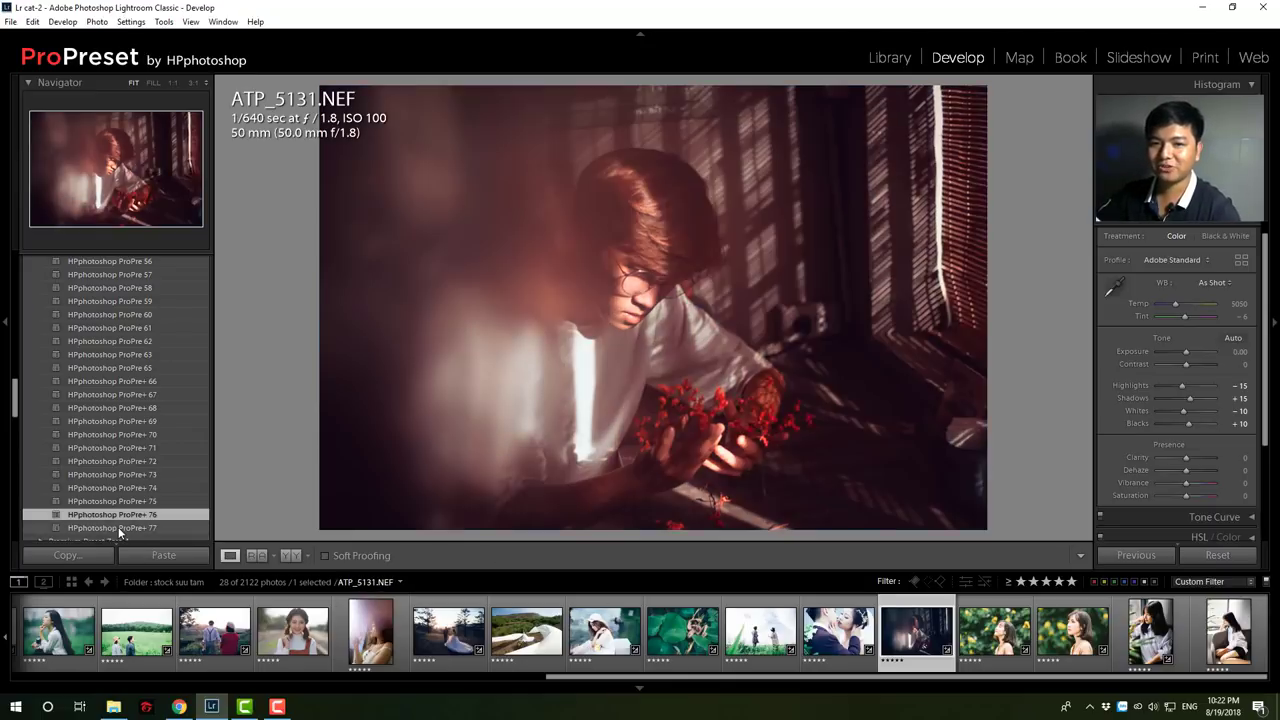
left_click(119, 529)
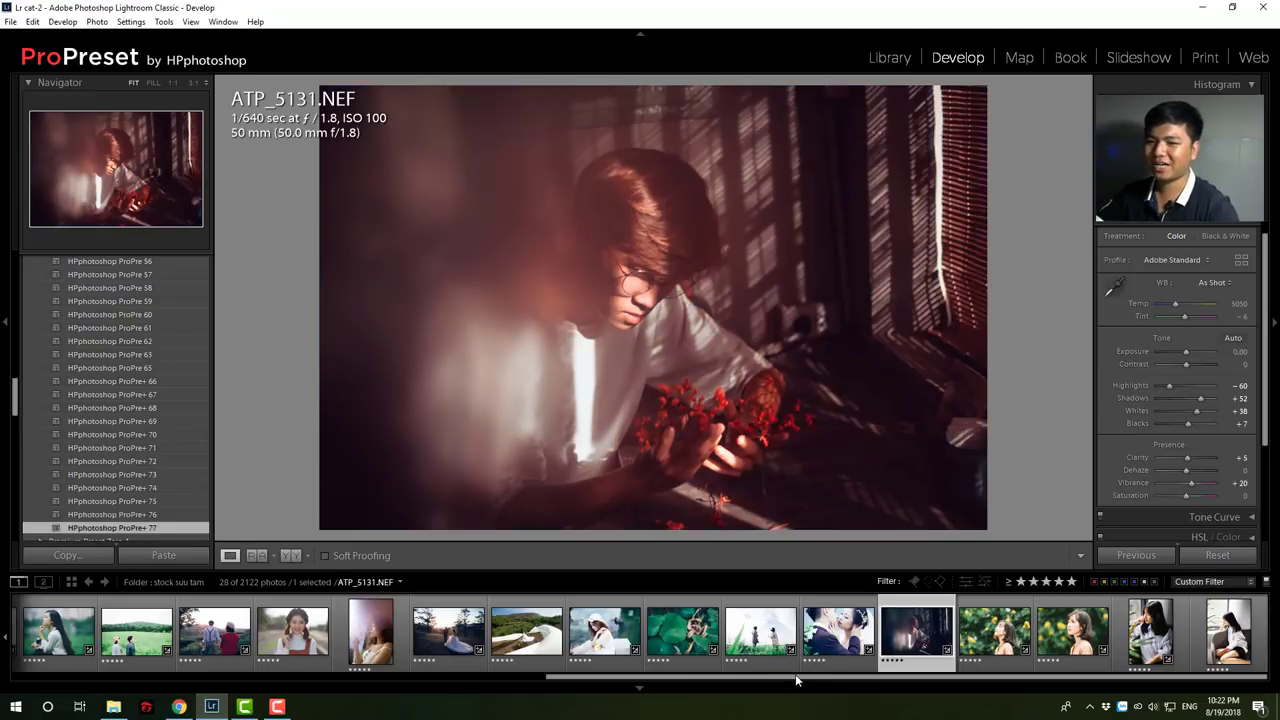
left_click_drag(793, 677, 380, 680)
left_click(475, 643)
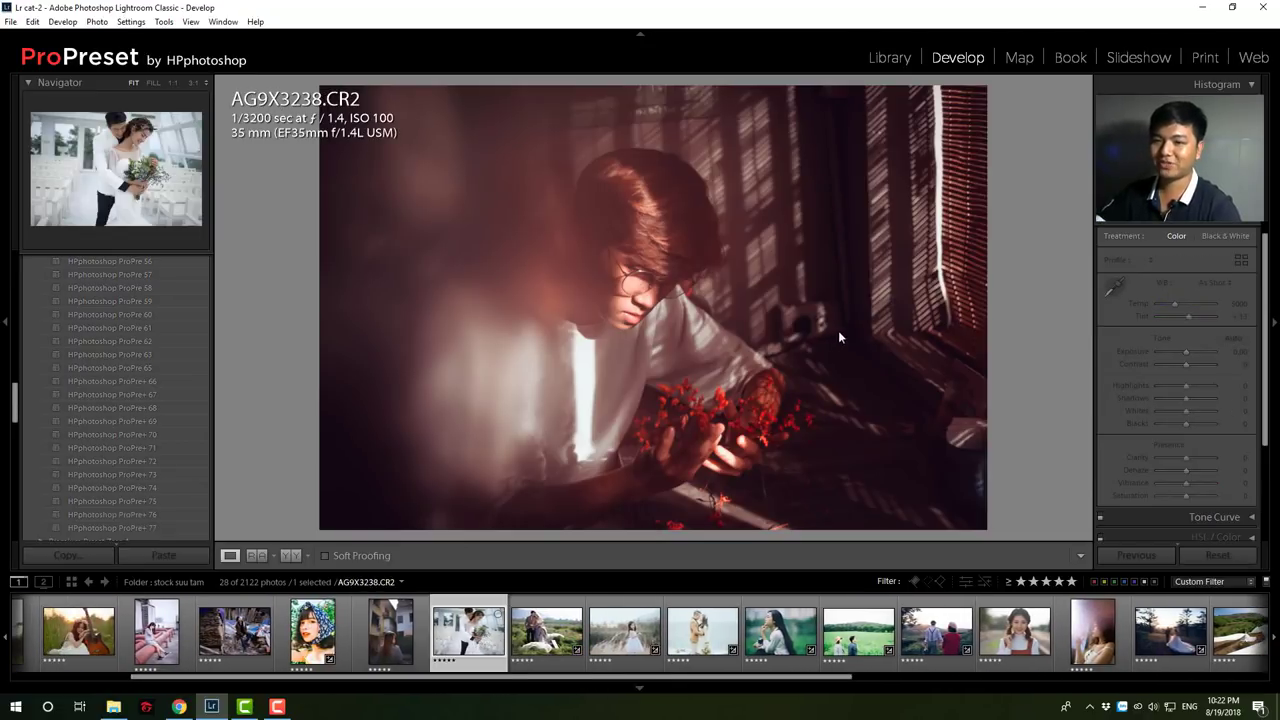
Apply the ProPre+ 77 preset to wedding photos AG9X3238.CR2 and AG9X4672.CR2
left_click(146, 528)
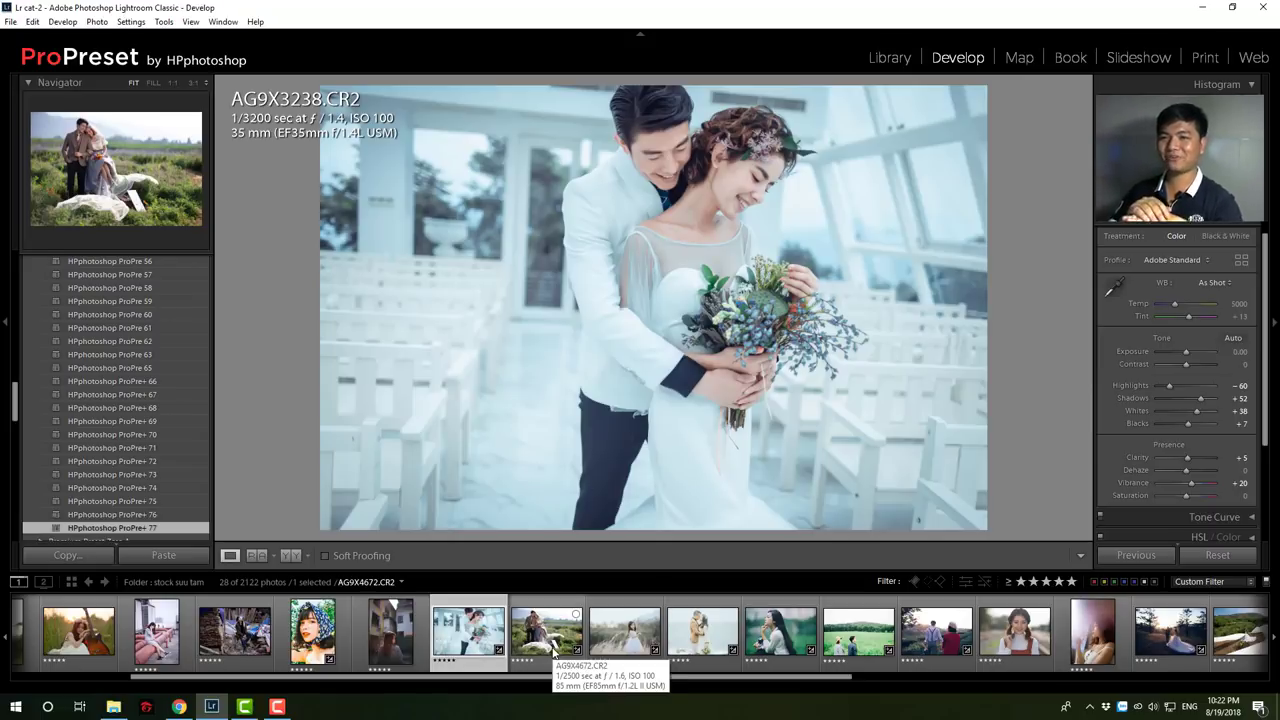
mouse_move(546, 631)
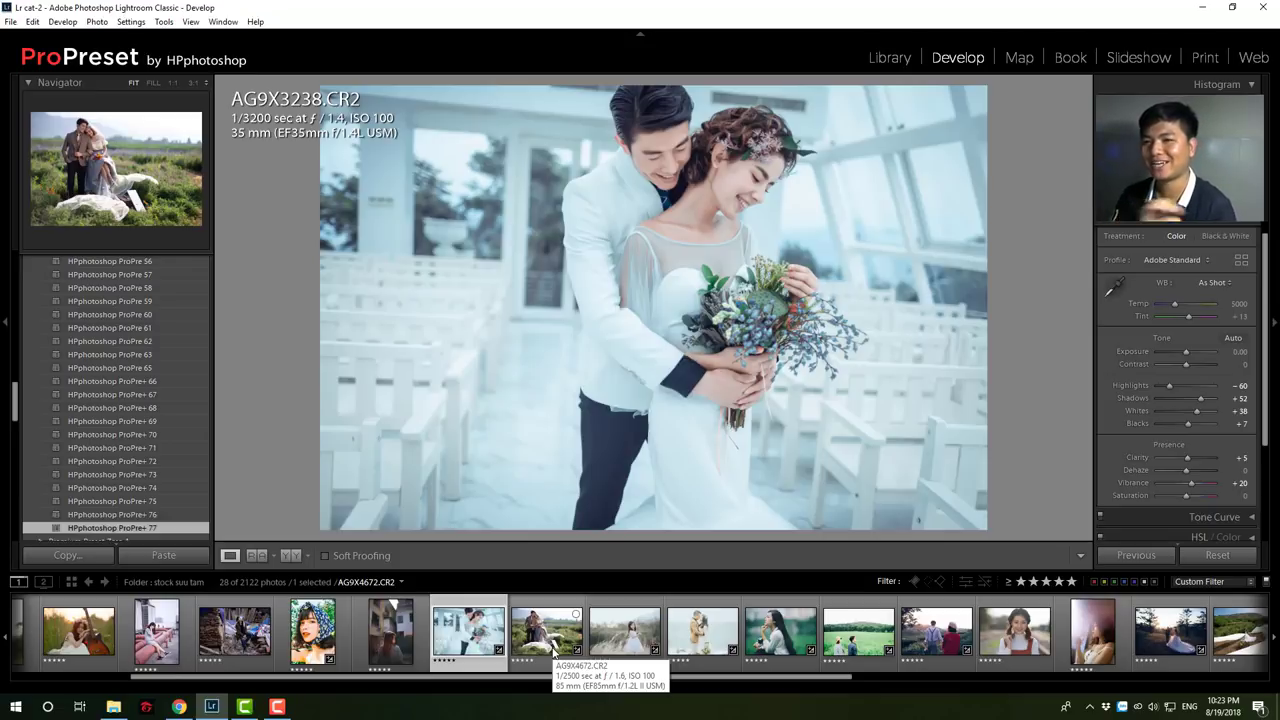
left_click(553, 648)
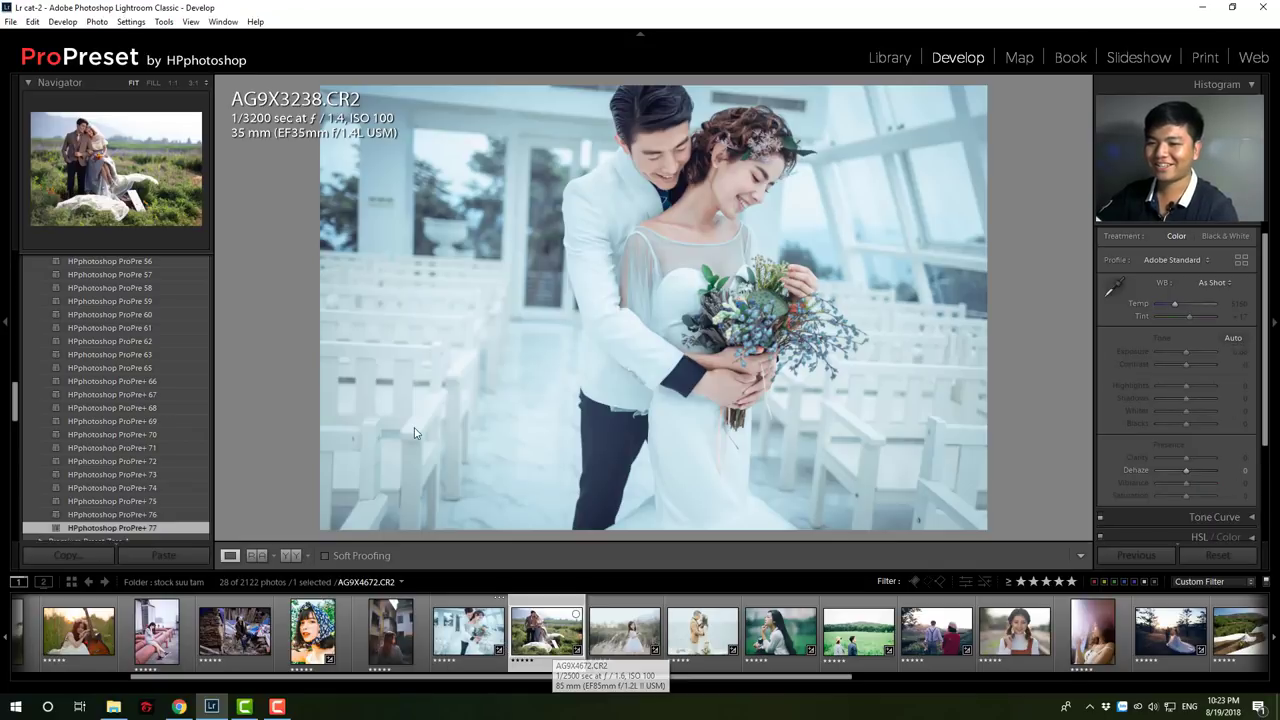
left_click(148, 527)
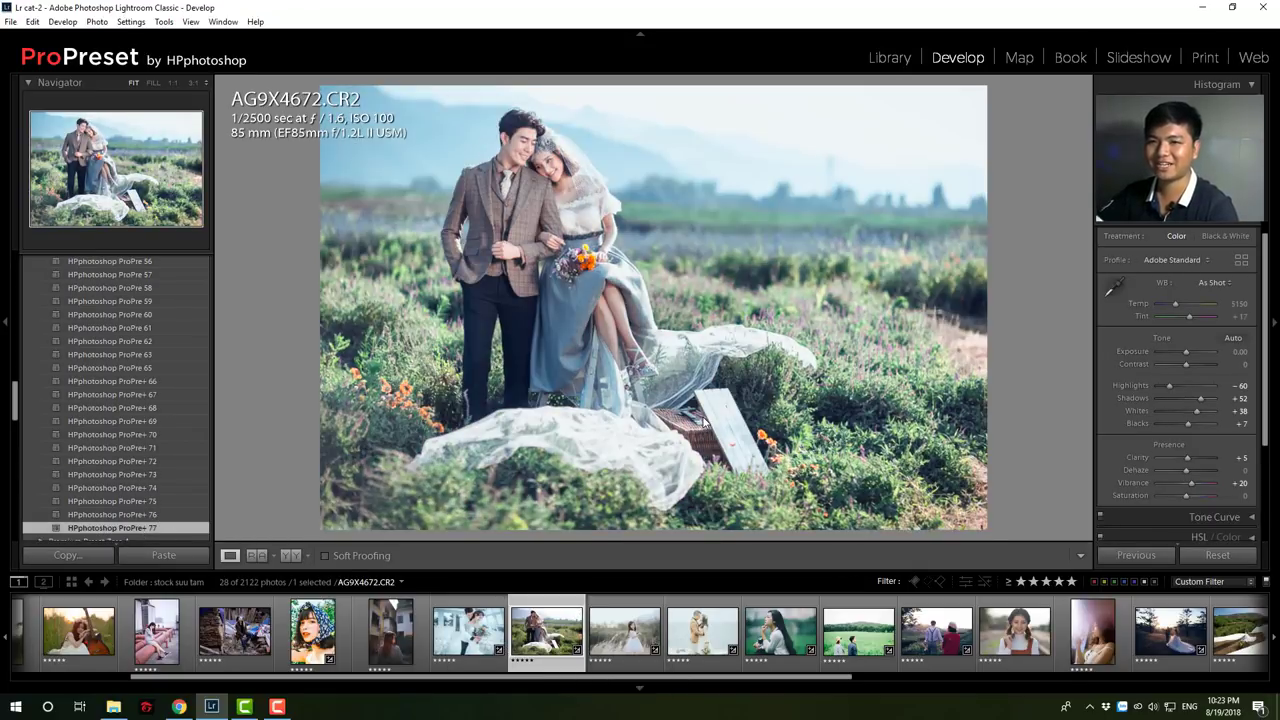